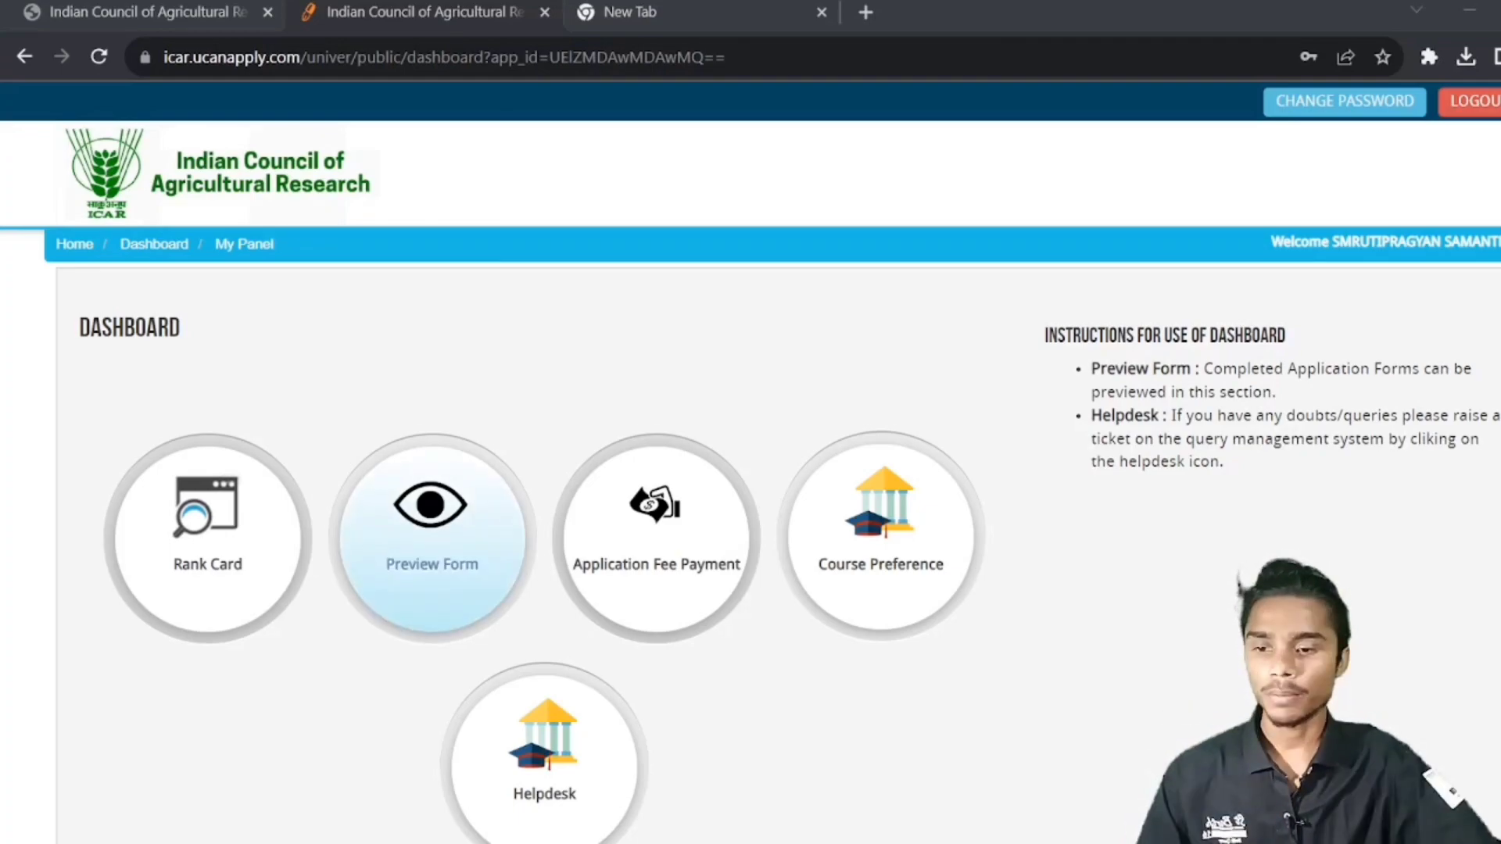
Open the course preference form for the paid UG Course application.
scroll(751, 547, "down", 1)
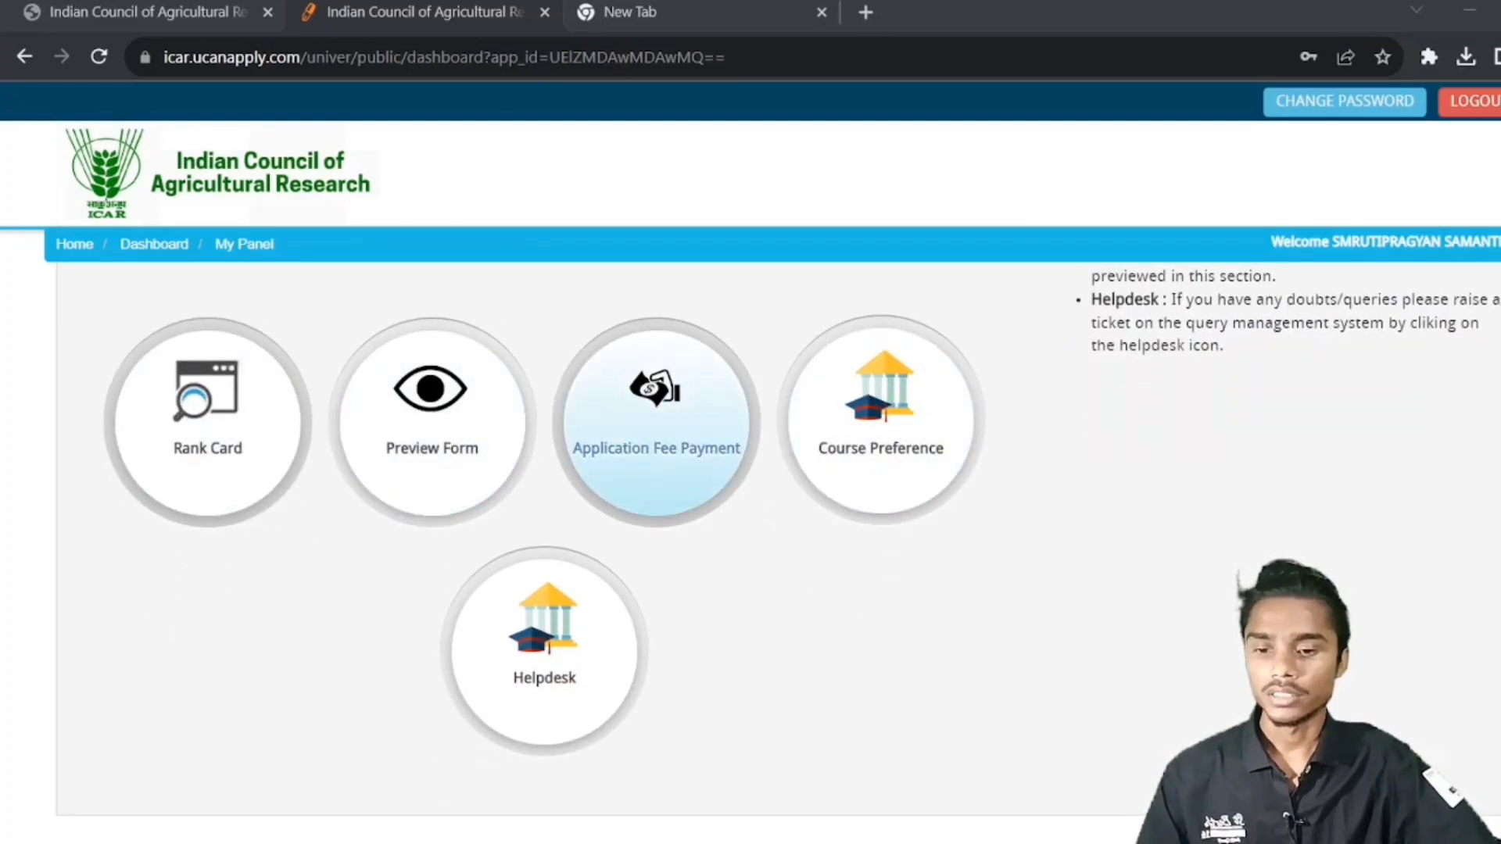
left_click(651, 406)
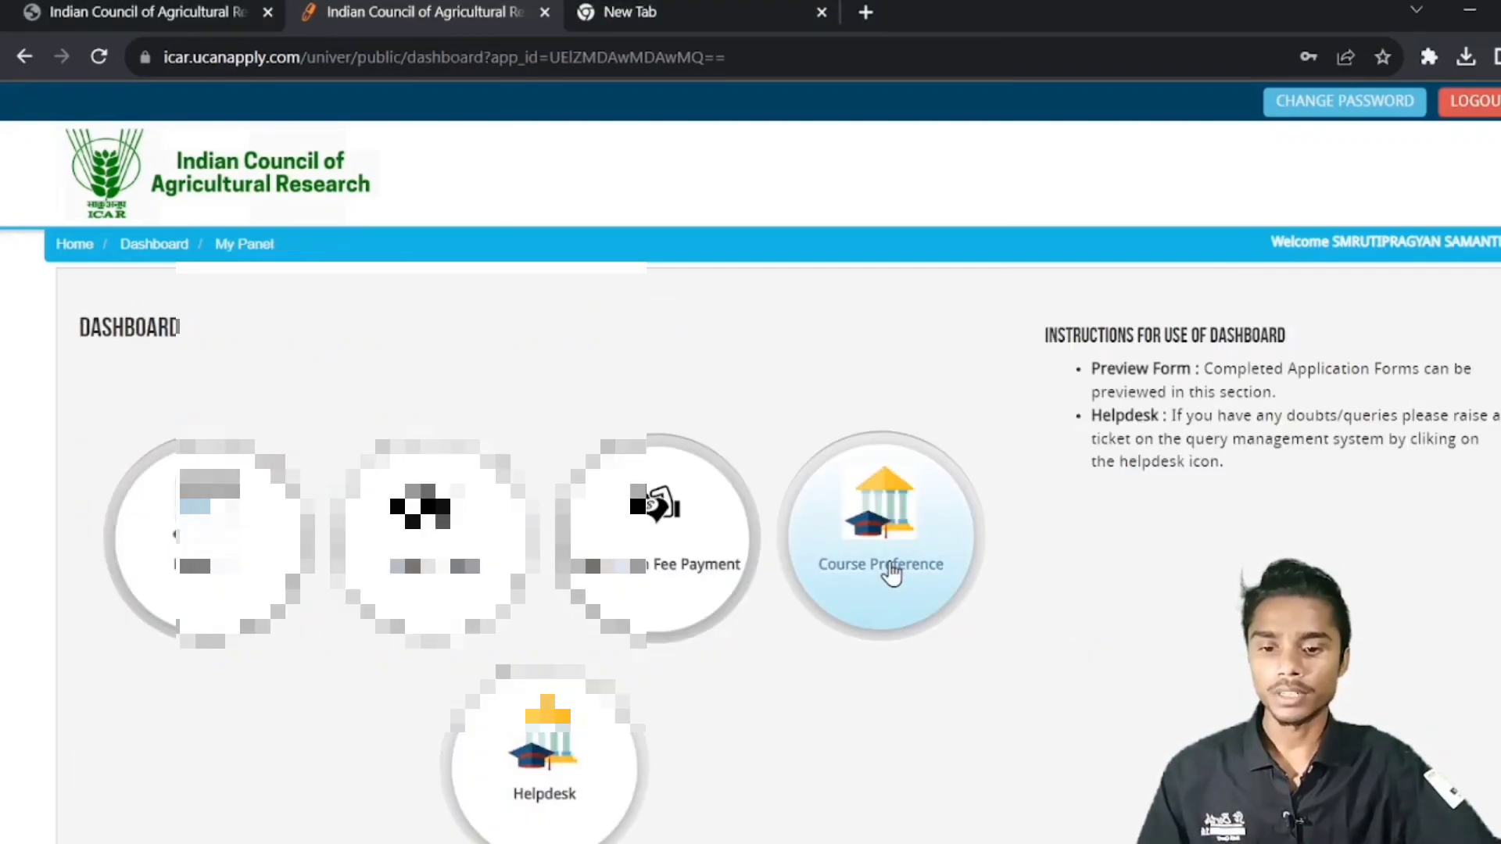
left_click(892, 573)
left_click(1235, 774)
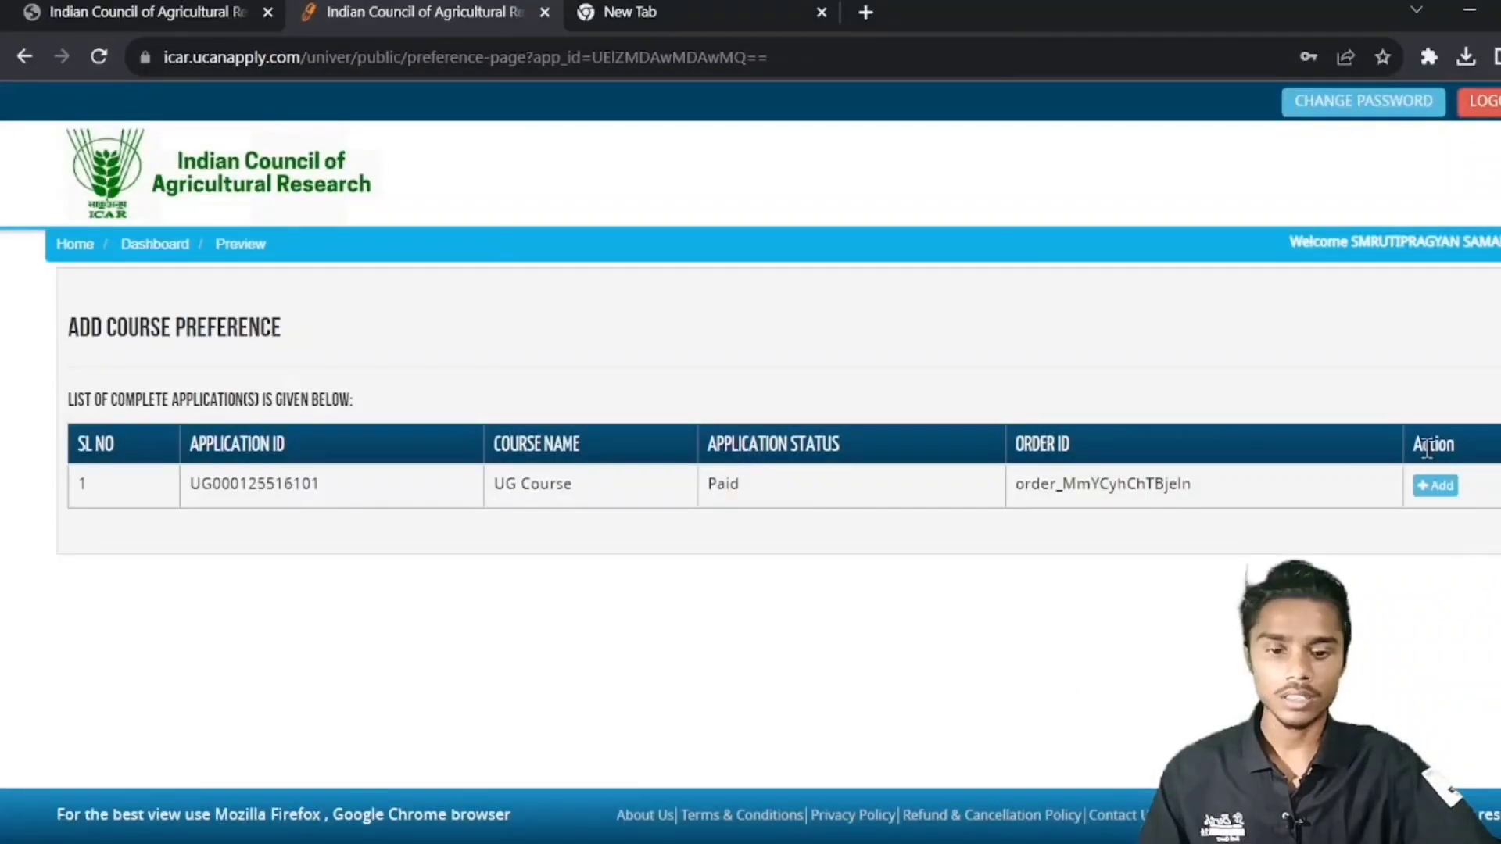
left_click_drag(1412, 446, 1464, 448)
left_click(1436, 488)
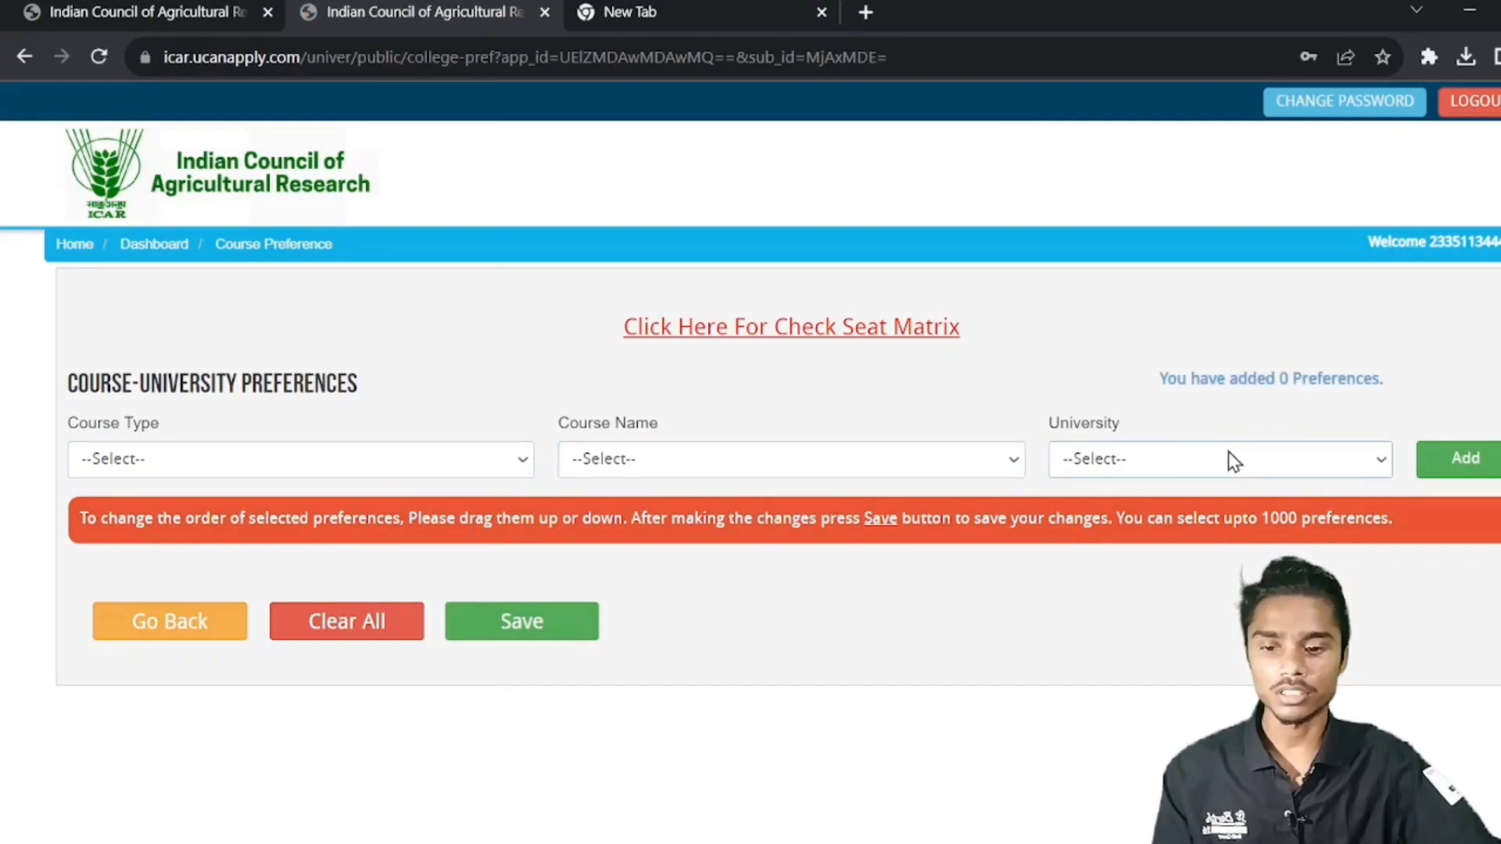
Set the course type to UG COURSE and the course name to B.Sc. (Hons.) Agriculture.
left_click(334, 507)
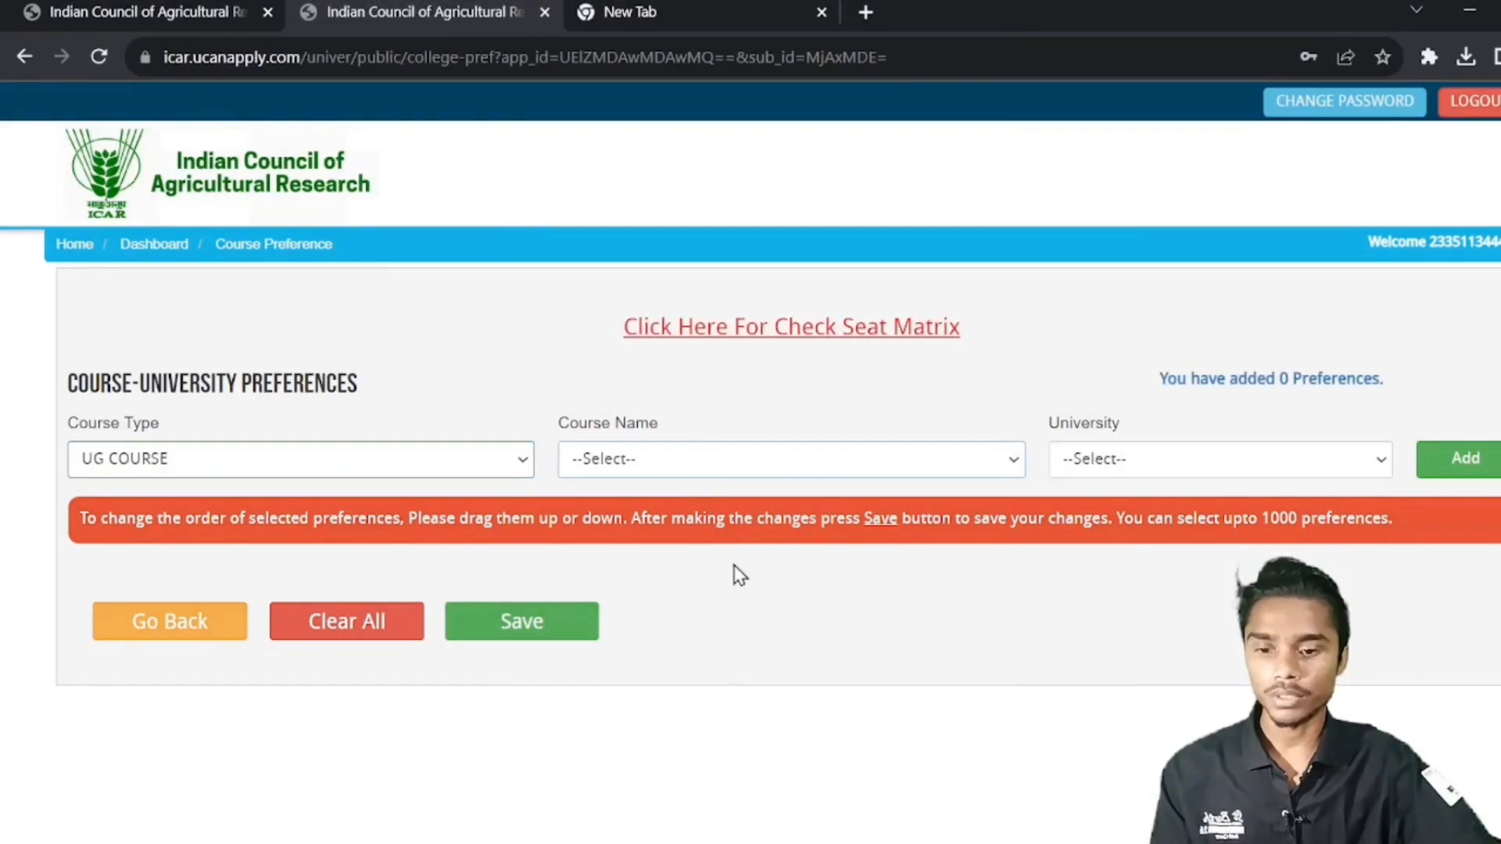
left_click(745, 841)
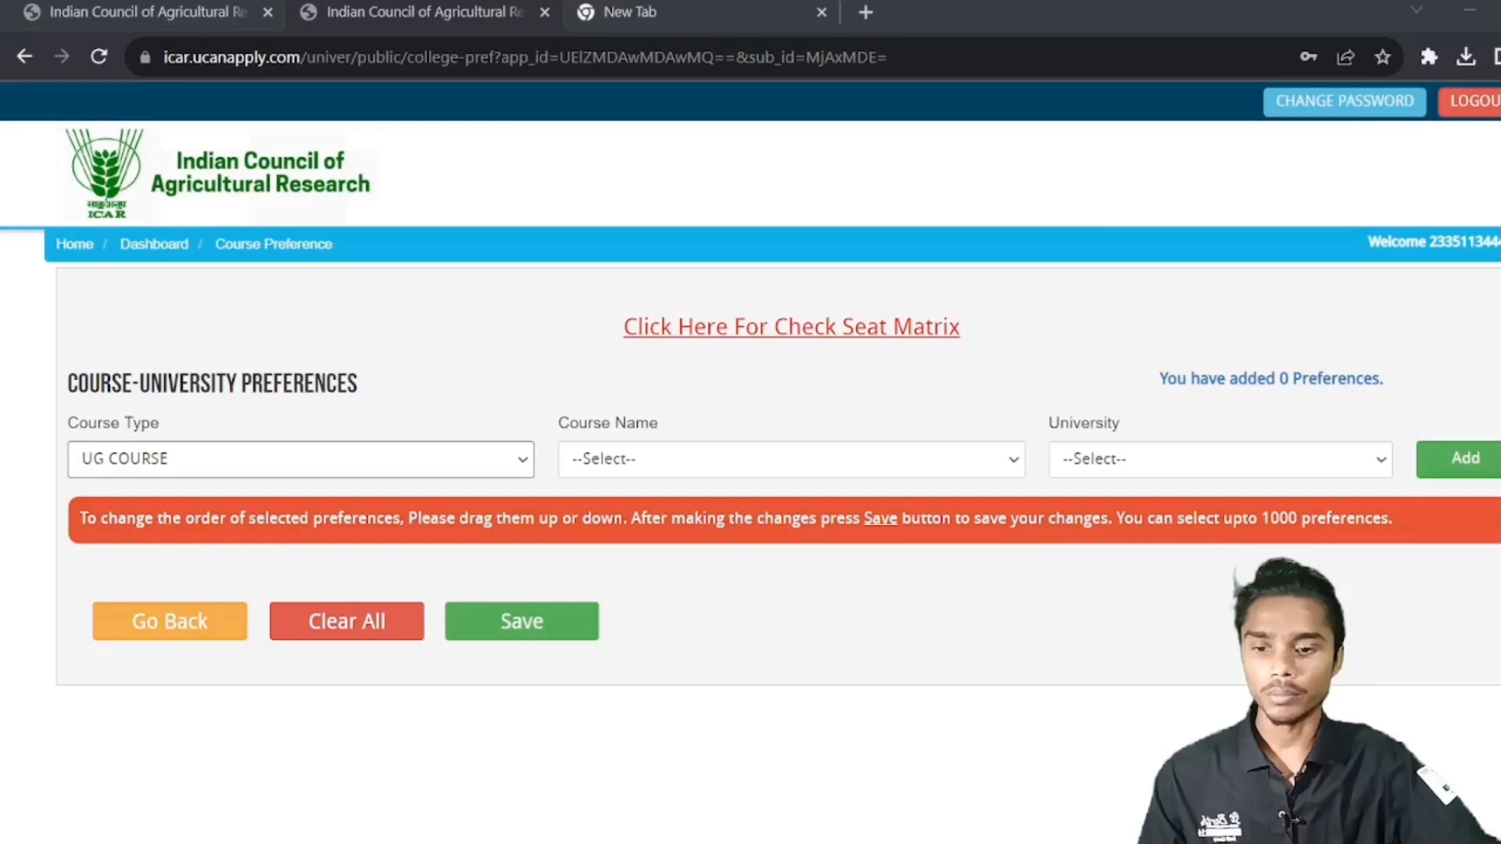
left_click(760, 469)
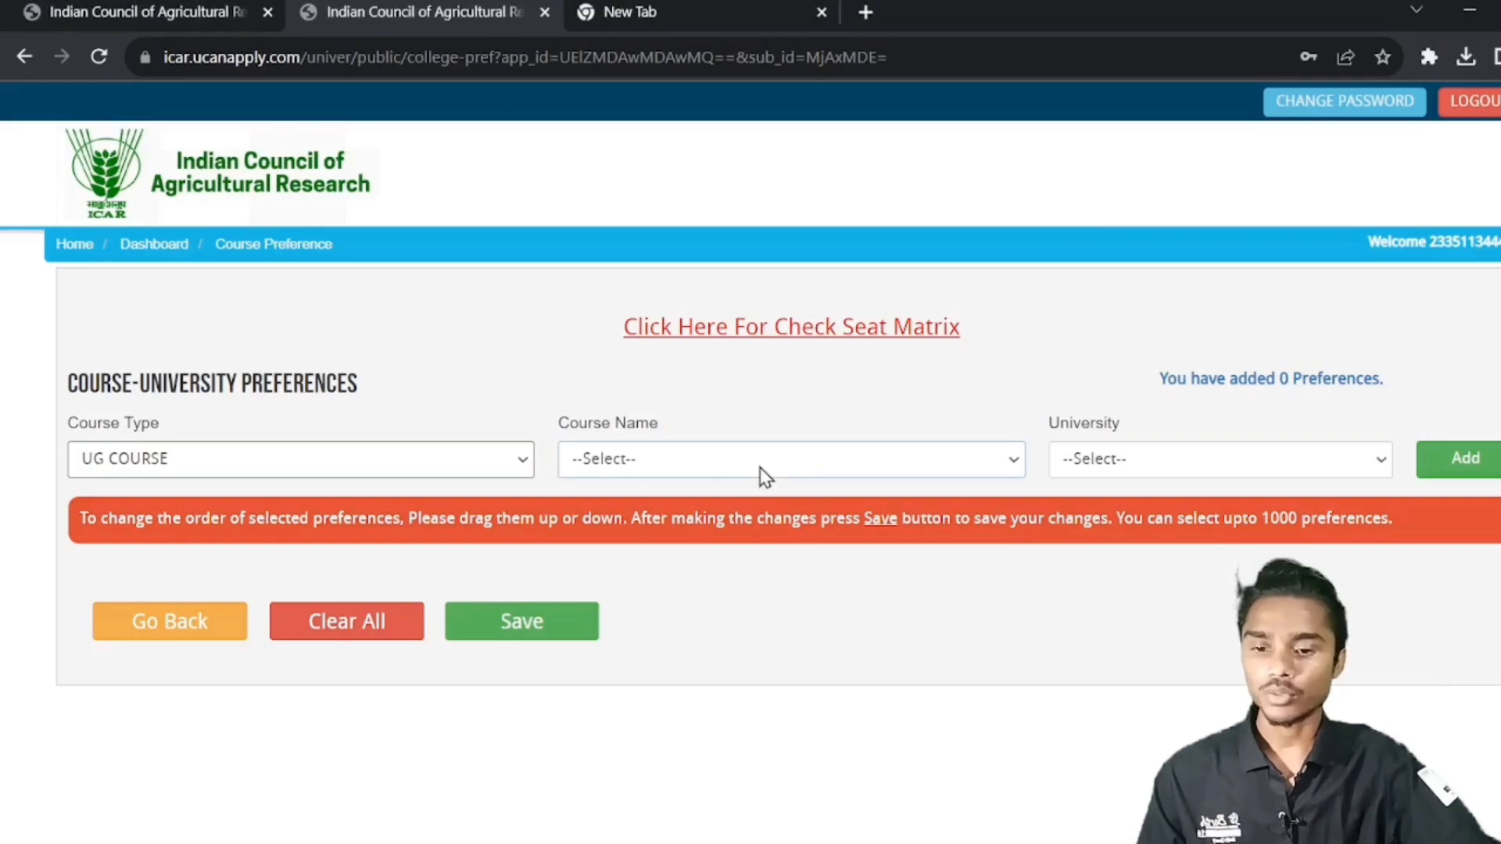
left_click(733, 615)
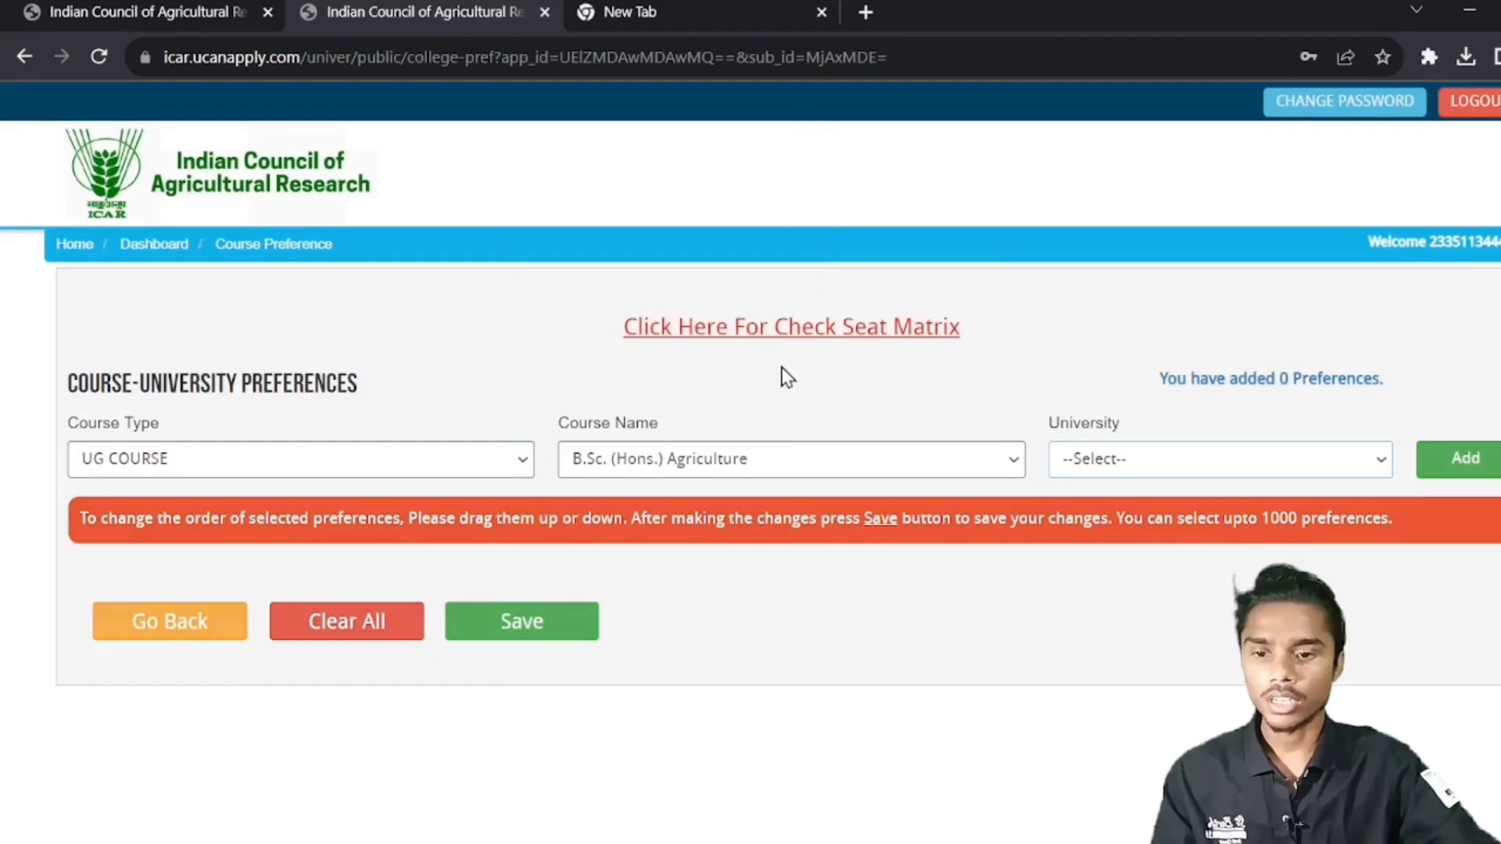
Add Agriculture preferences for Orissa, ICAR - Indian Agriculture Research Intitute, G.B. Pant, CSK Palampur, Rejendra Prasad, Rani Lakshami Bai, Bihar (Sabour) and Anand universities, in that order.
left_click(1454, 468)
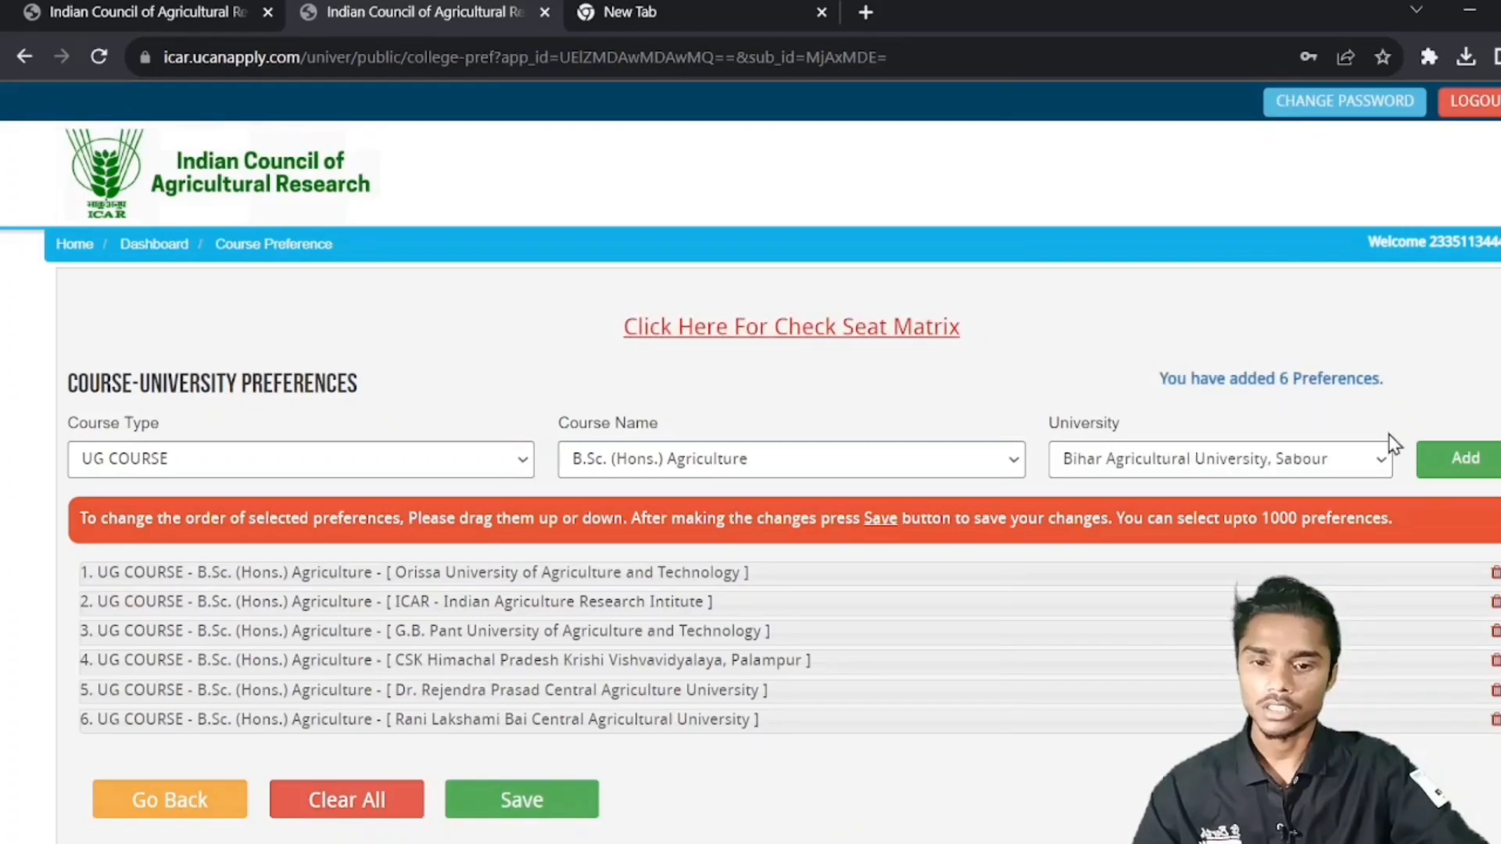
left_click(1447, 460)
left_click(1381, 466)
left_click(1446, 459)
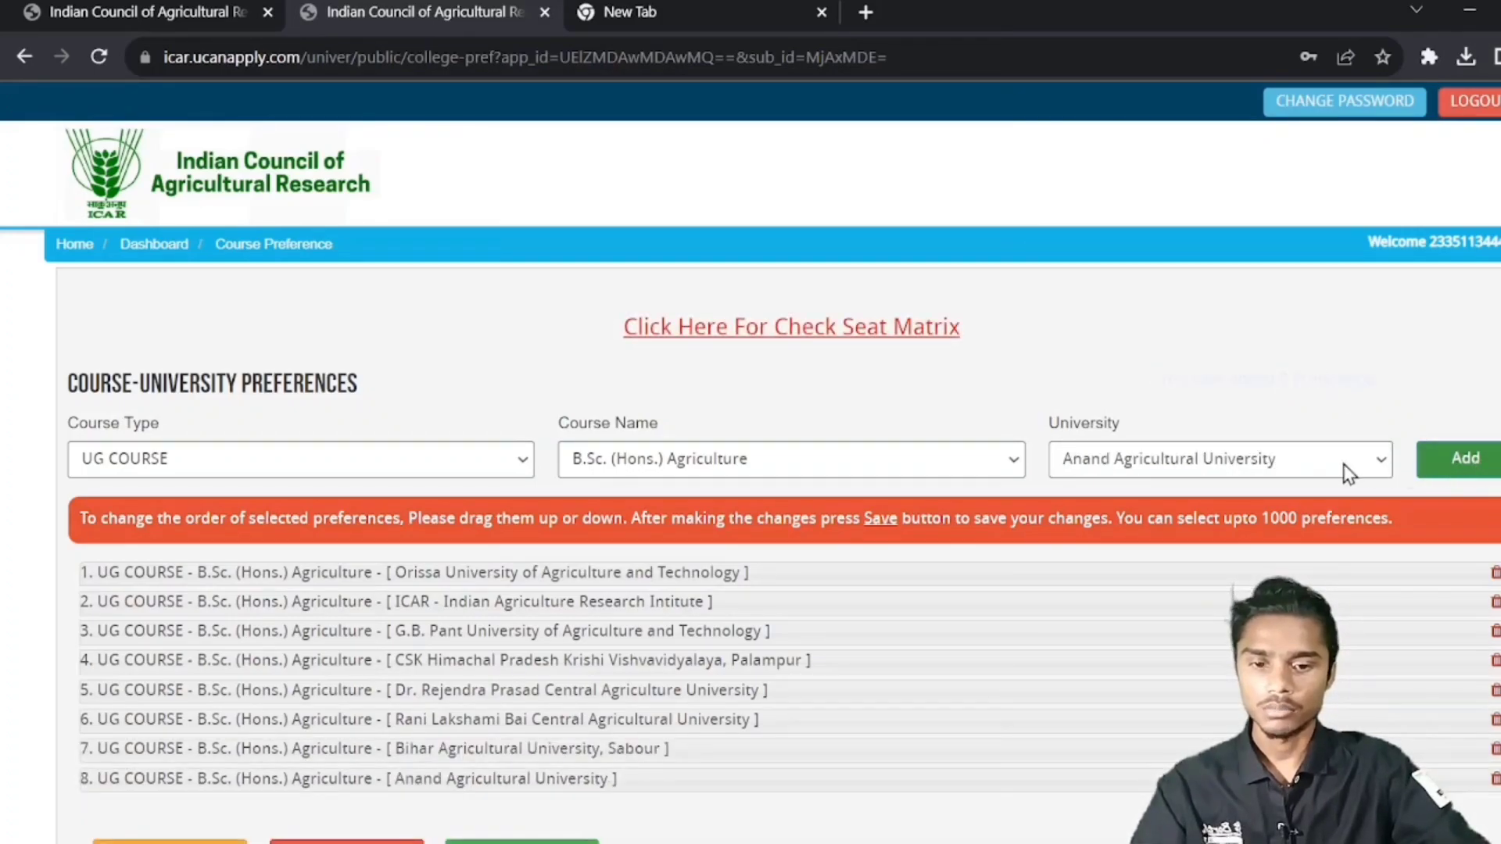
Add Agriculture preferences for Agriculture University Jodhpur, Birsa Agricultural University and Chaudhary Charan Singh Haryana Agricultural University, Hisar.
left_click(1348, 473)
left_click(1464, 459)
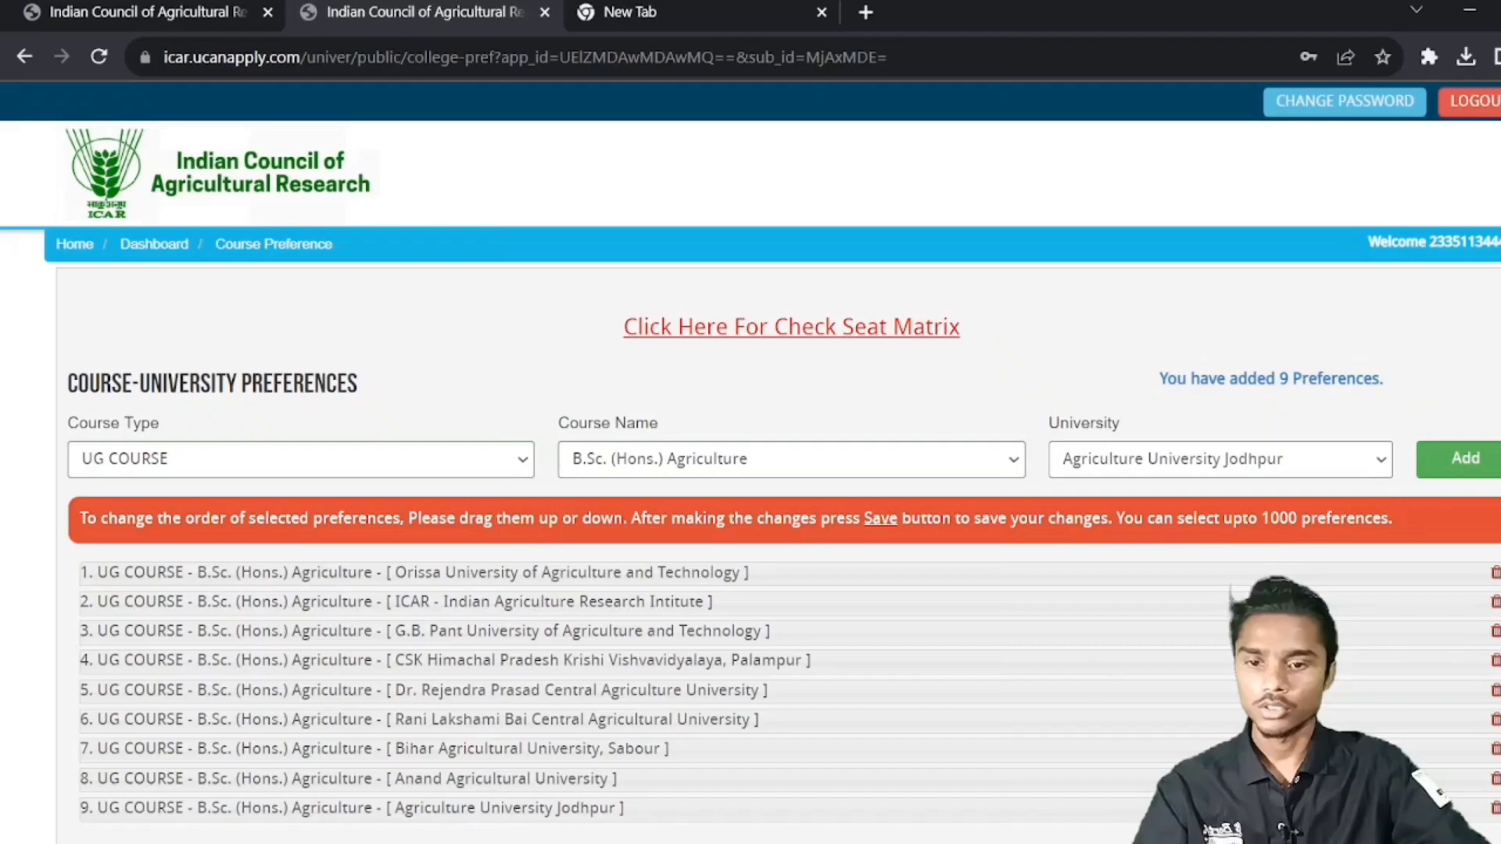
left_click(1367, 449)
left_click(1460, 460)
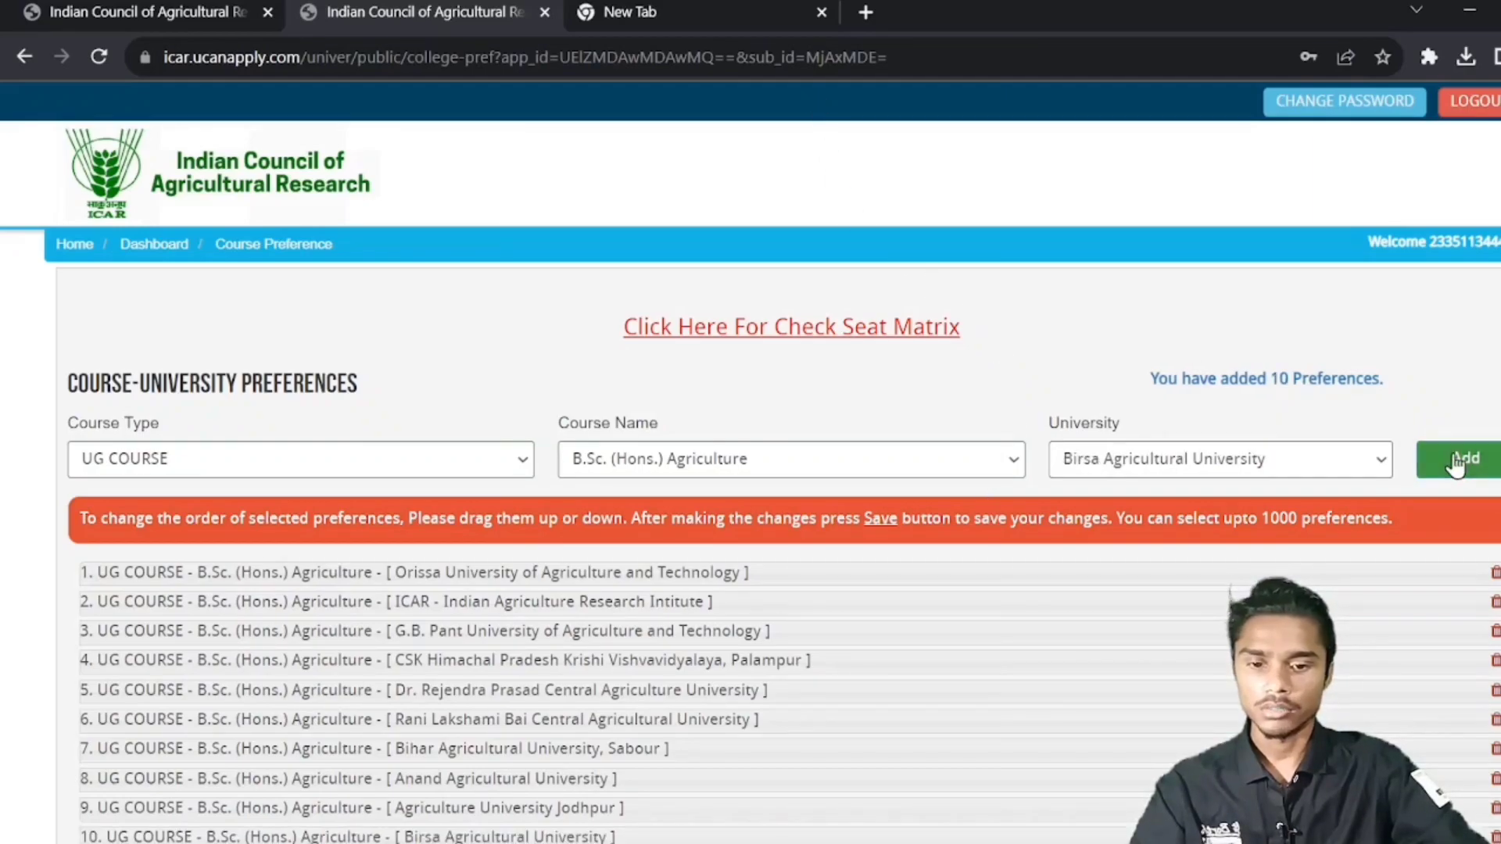
scroll(1456, 465, "down", 2)
left_click(1374, 344)
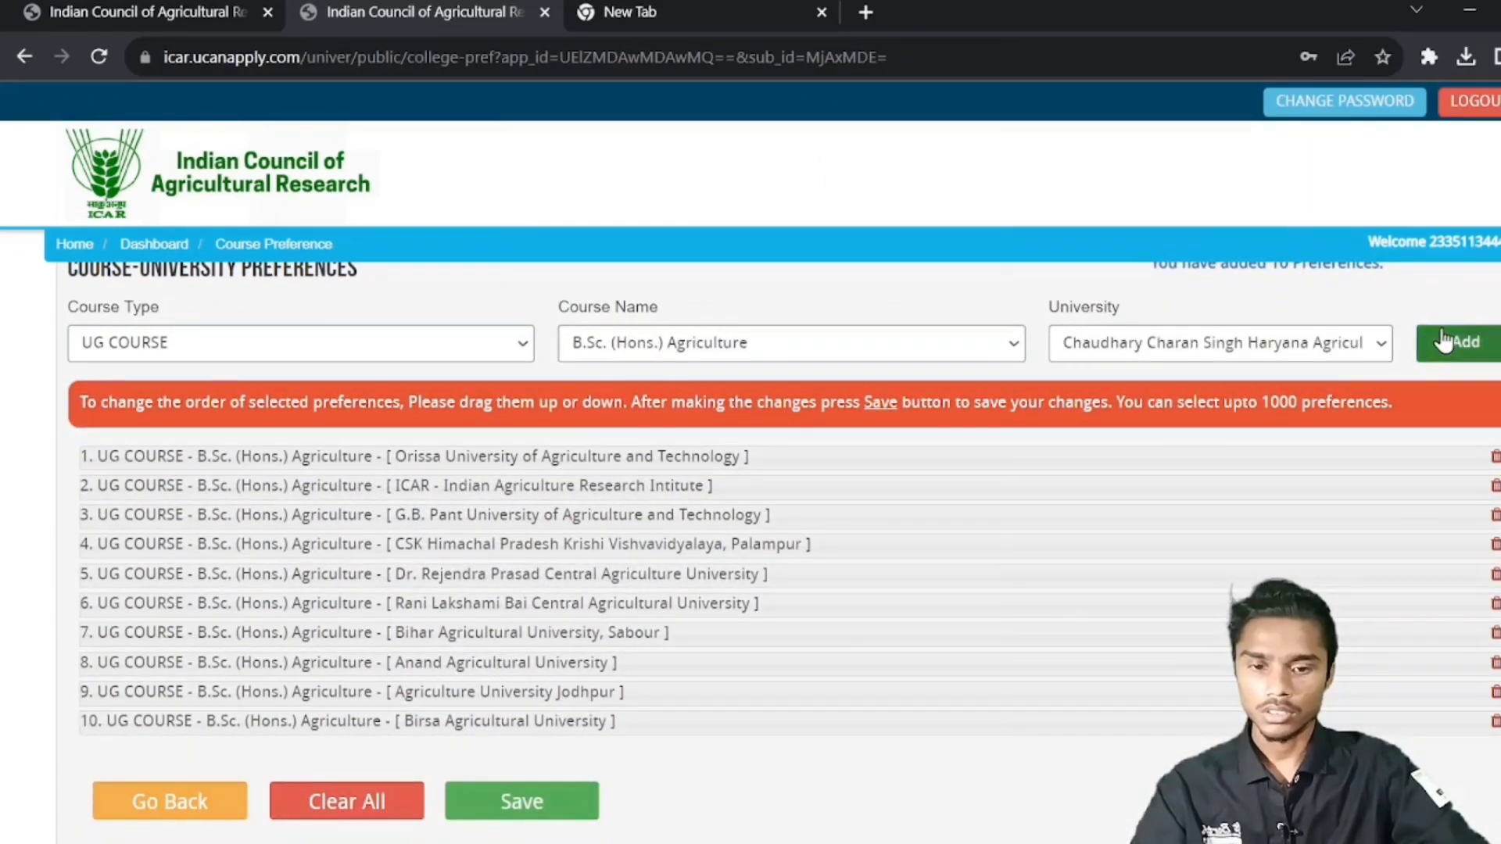
left_click(1445, 342)
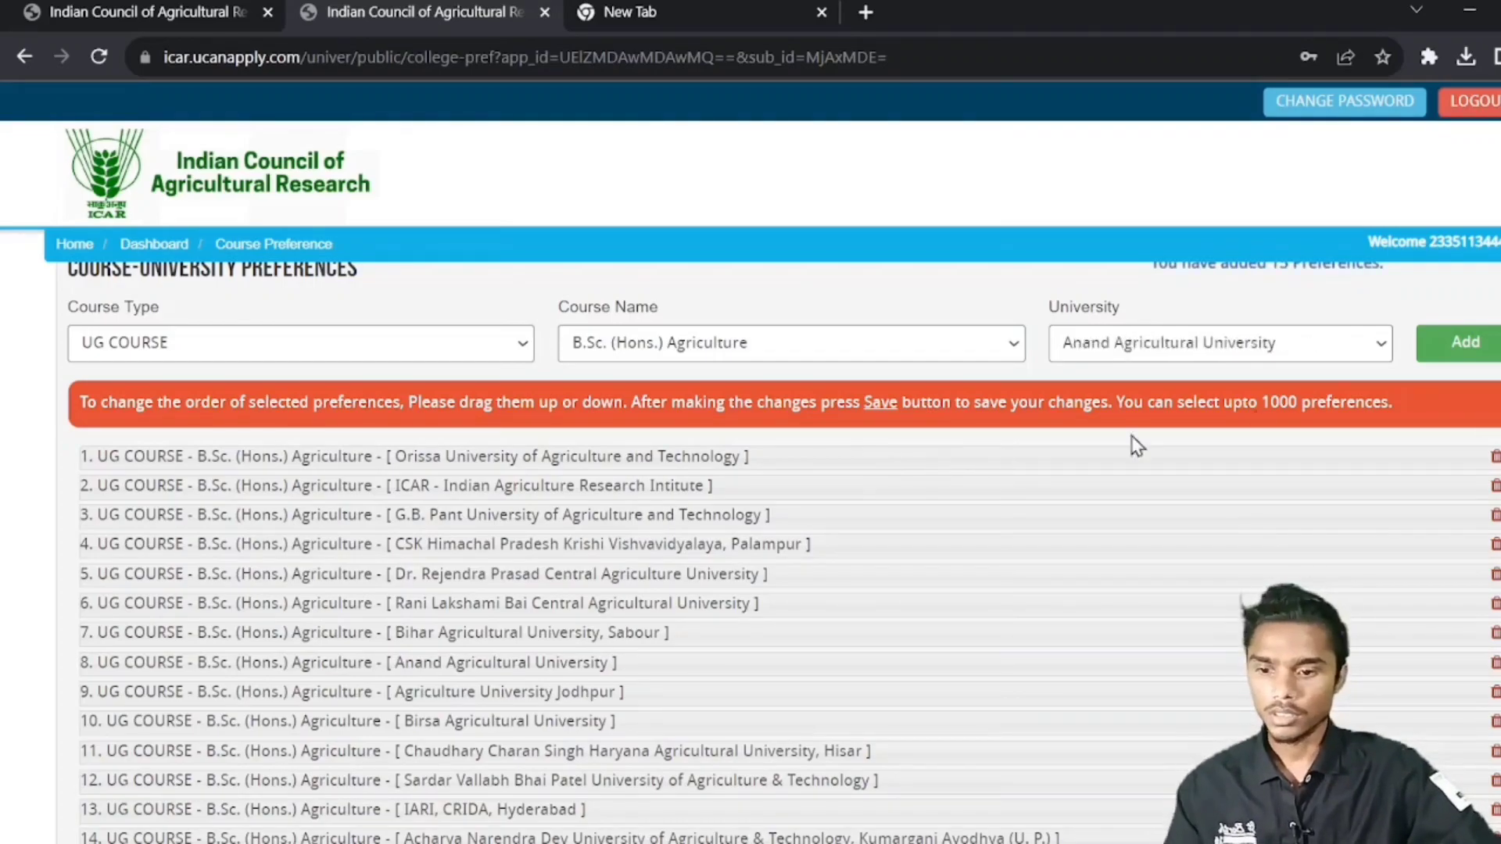
Try to add Anand Agricultural University to the Agriculture preferences a second time.
left_click(1469, 350)
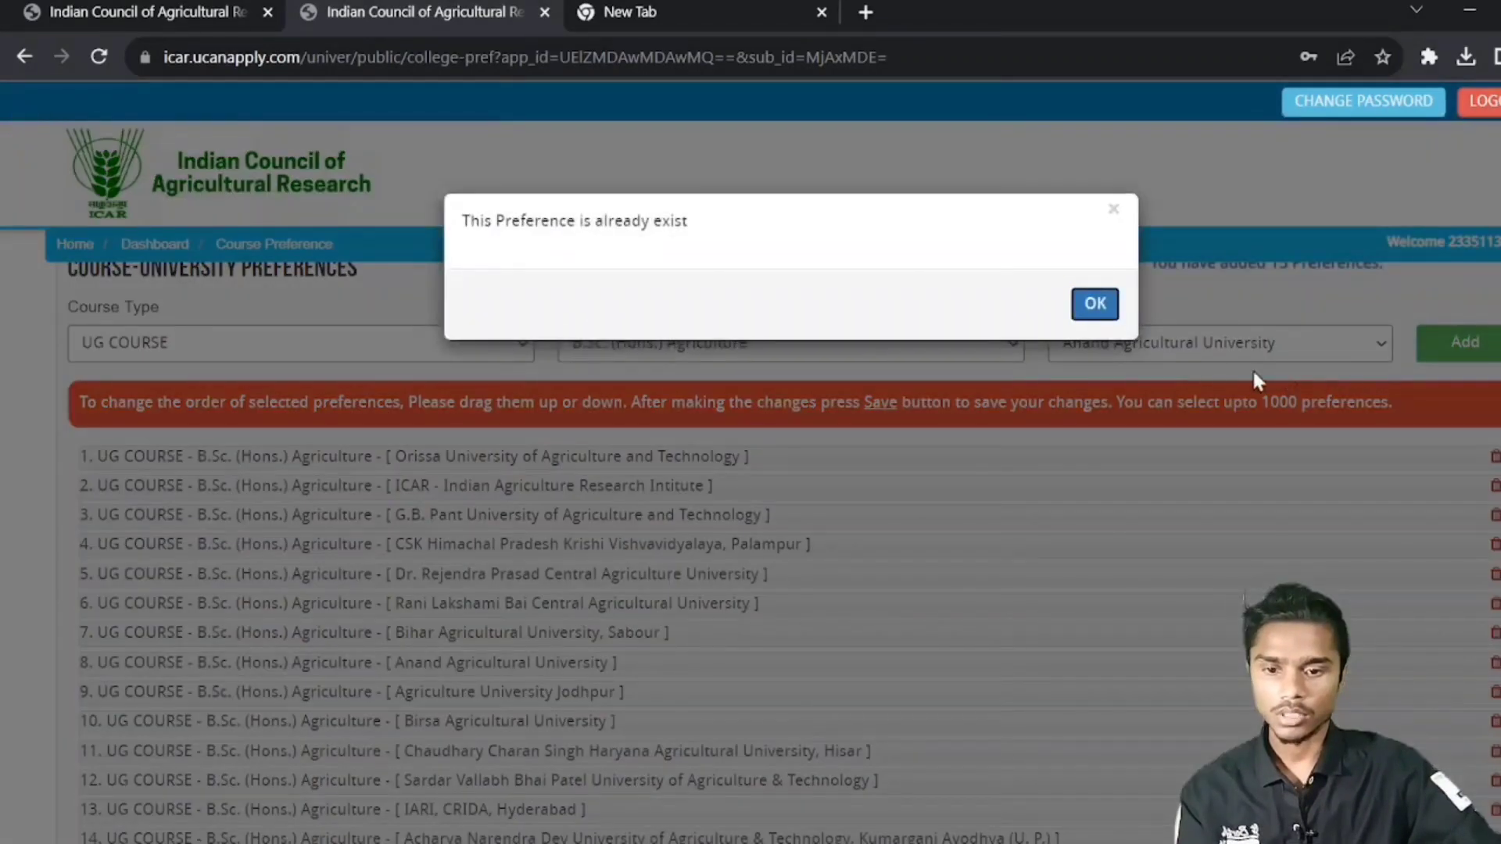
left_click(1094, 307)
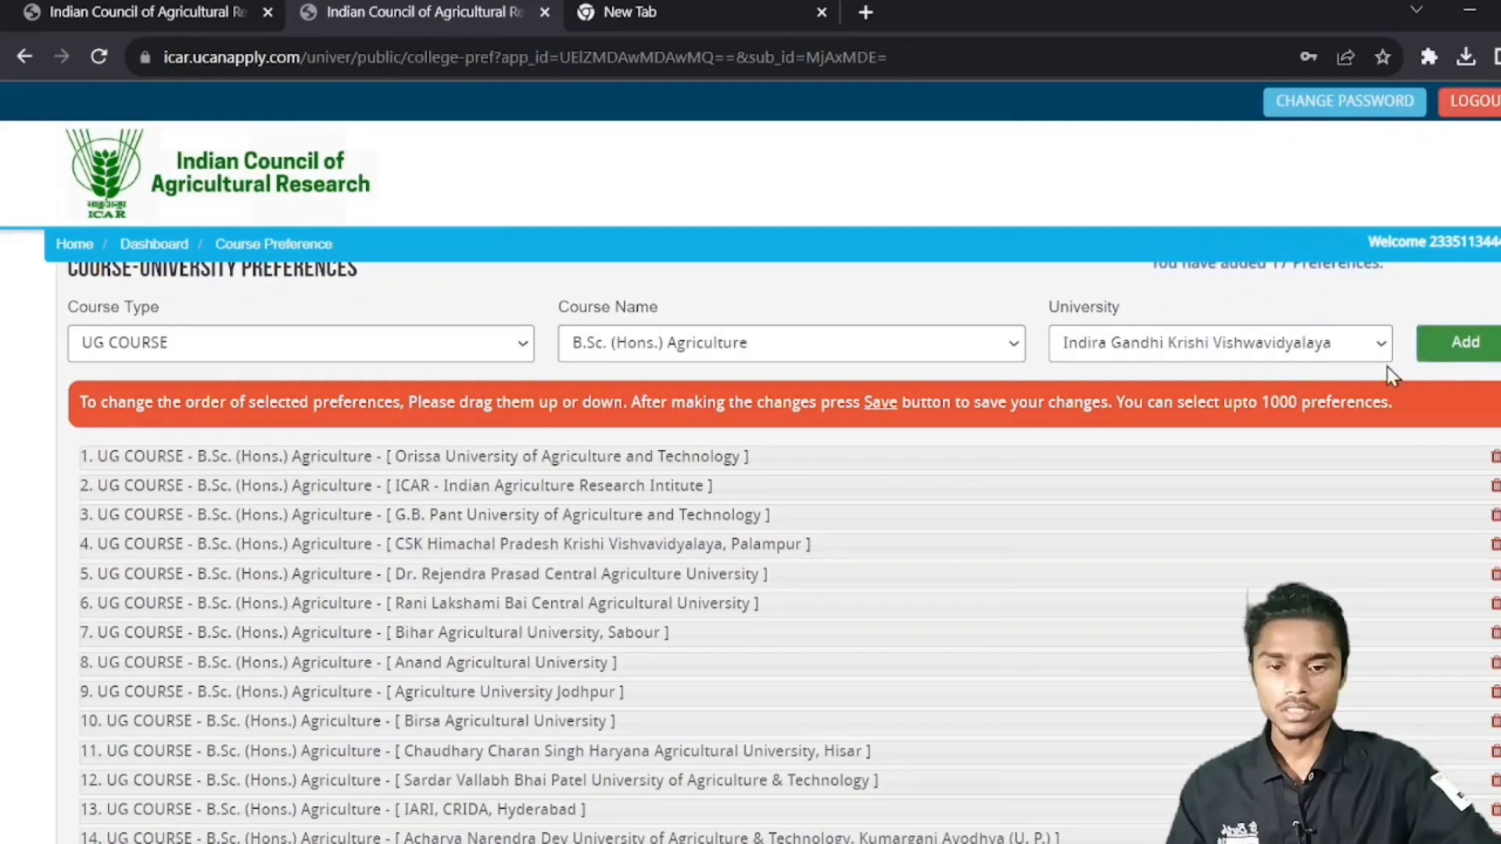
Add Agriculture preferences for Indira Gandhi Krishi Vishwavidyalaya, IARI Jharkhand, University of Agricultural Sciences, Mahatama Phule Krishi Vidyapeeth and Intitute of Agriculture Science, BHU.
left_click(1461, 343)
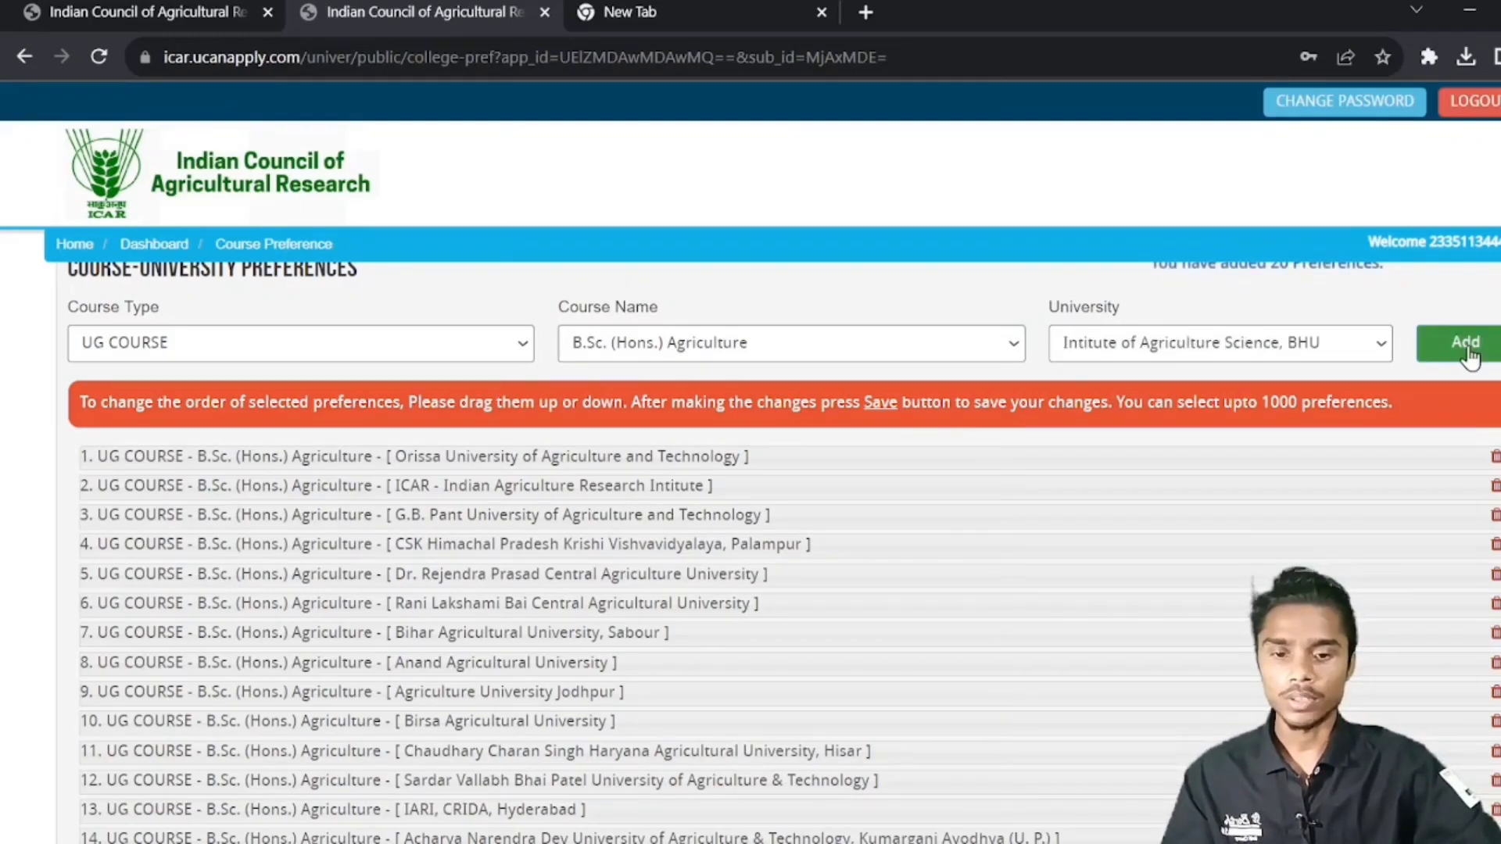
left_click(1467, 348)
scroll(1165, 555, "down", 5)
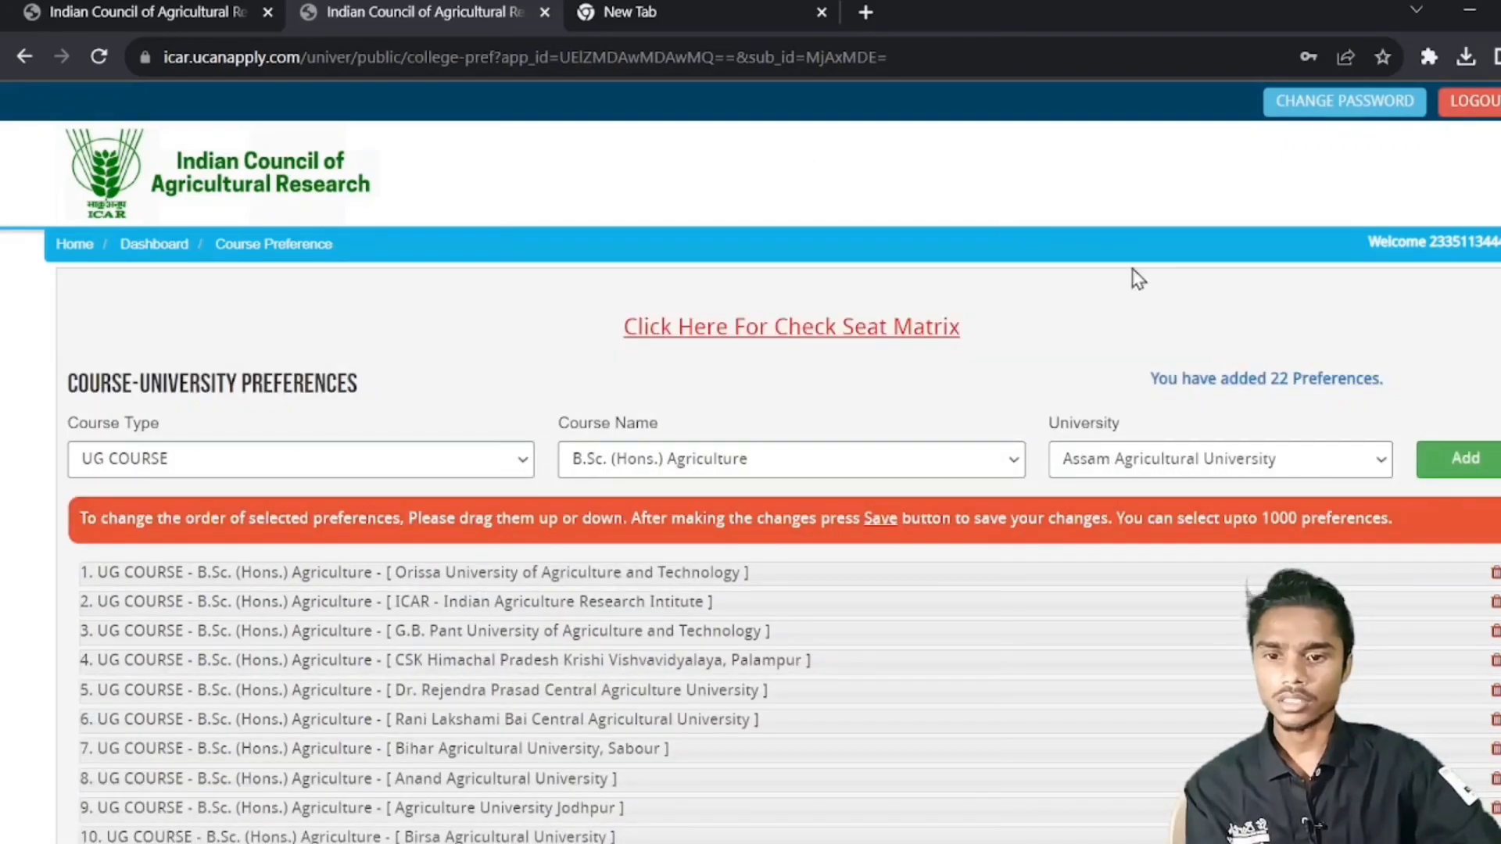
Add Agriculture preferences for Assam Agricultural University, Banda University, Jawahar Lal Nehru Krishi Vishwa Vidyalaya, Jabalpur, and Kerala Agricultural University.
left_click(1455, 469)
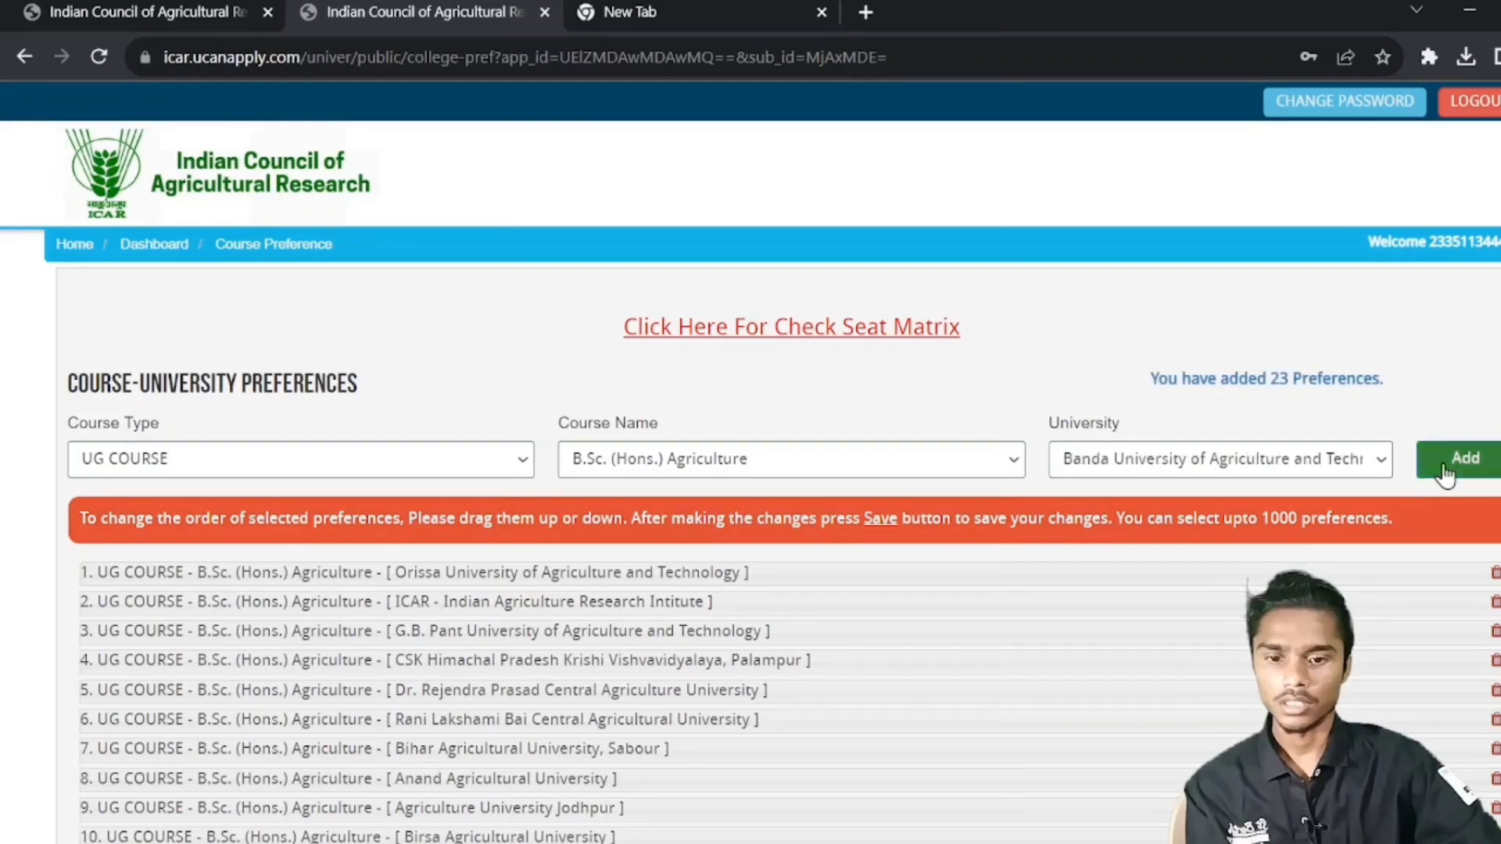
left_click(1455, 461)
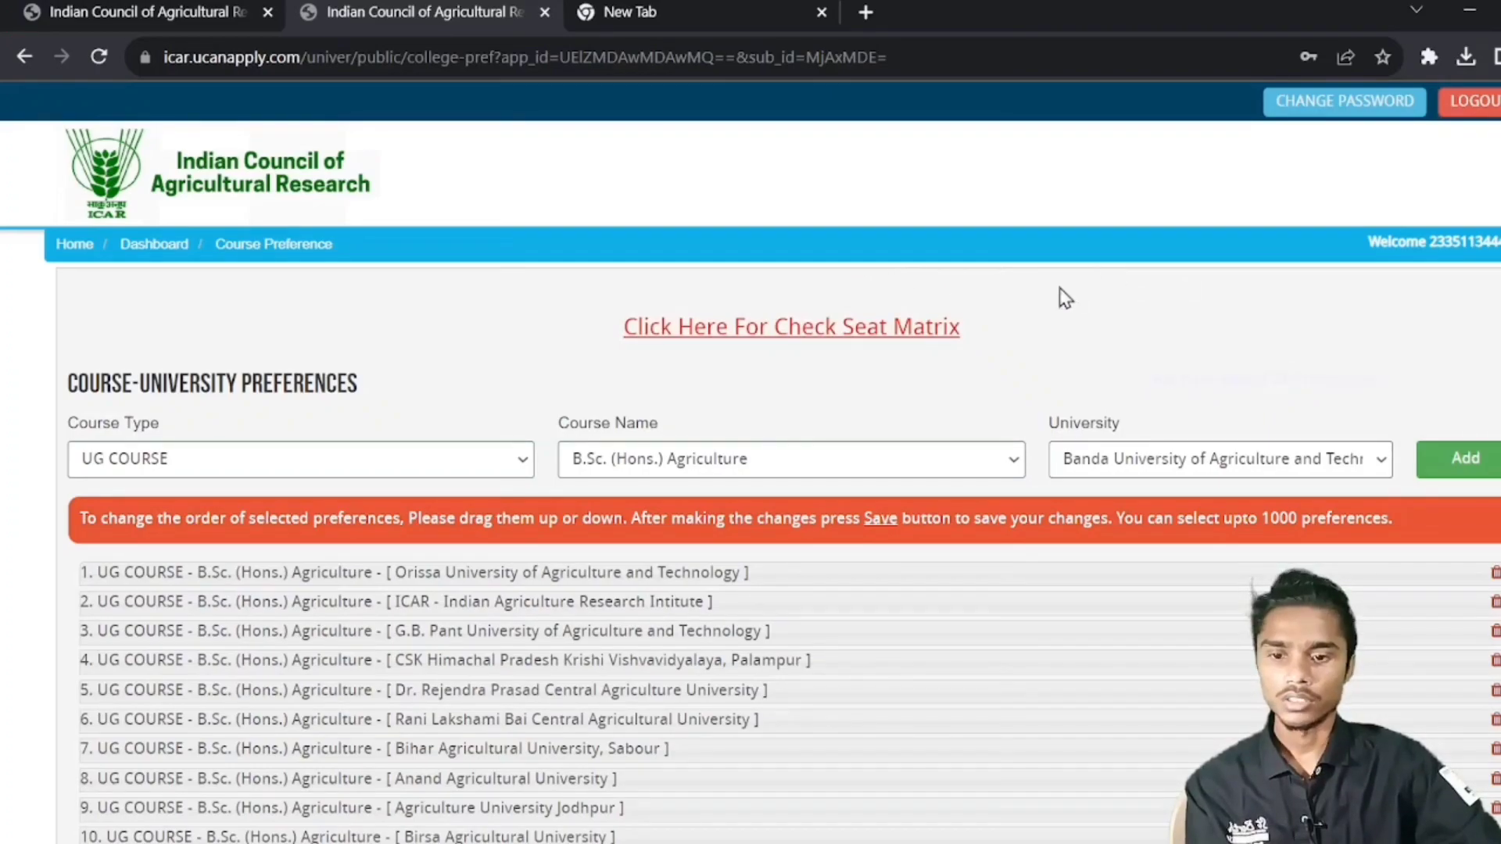
key("Down")
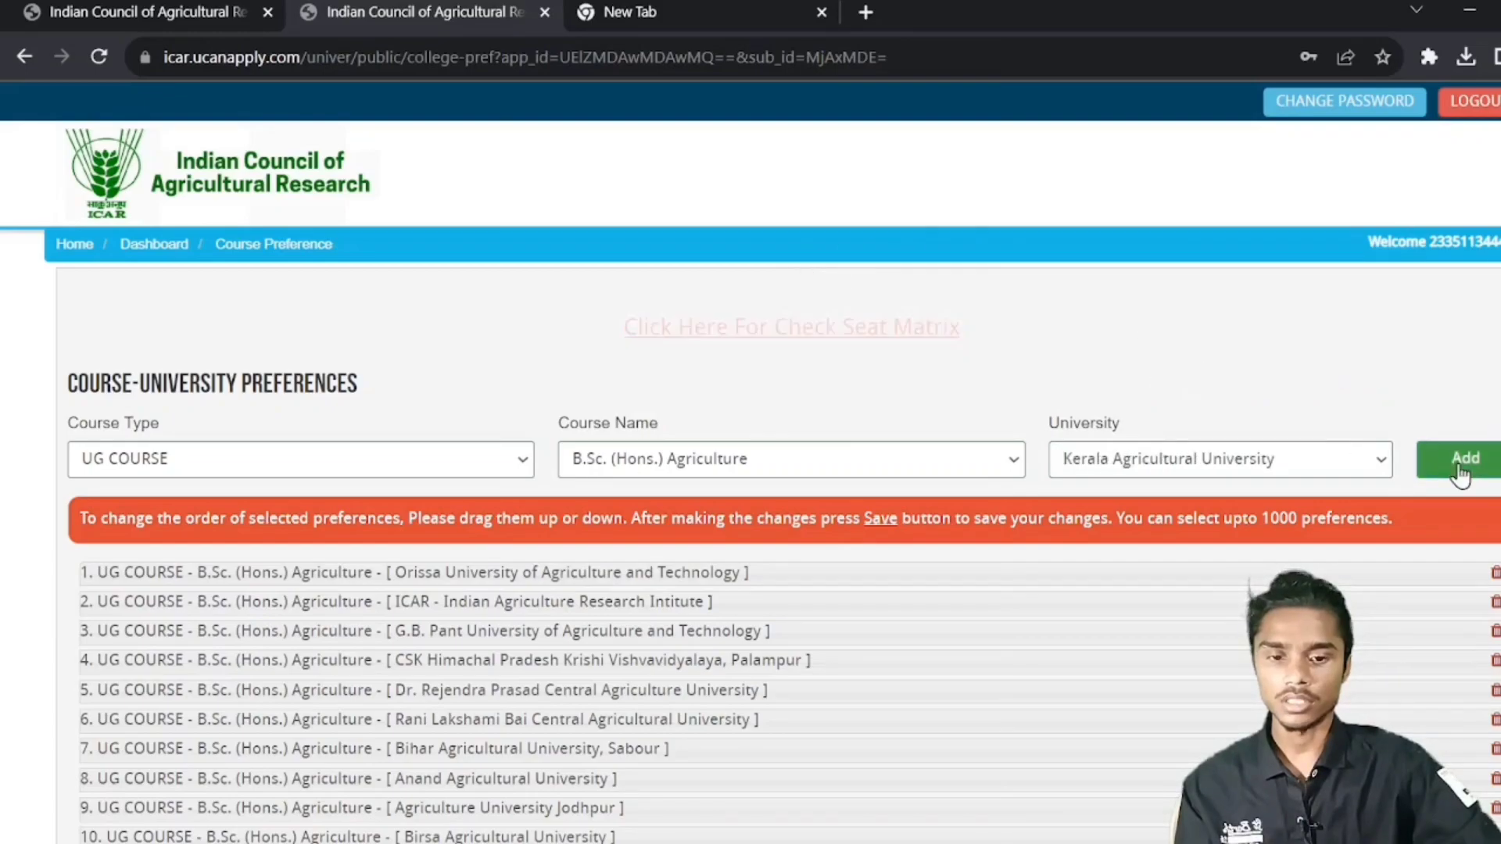
left_click(1464, 458)
Delete the Kerala Agricultural University entry from the end of the preference list.
scroll(1256, 563, "down", 8)
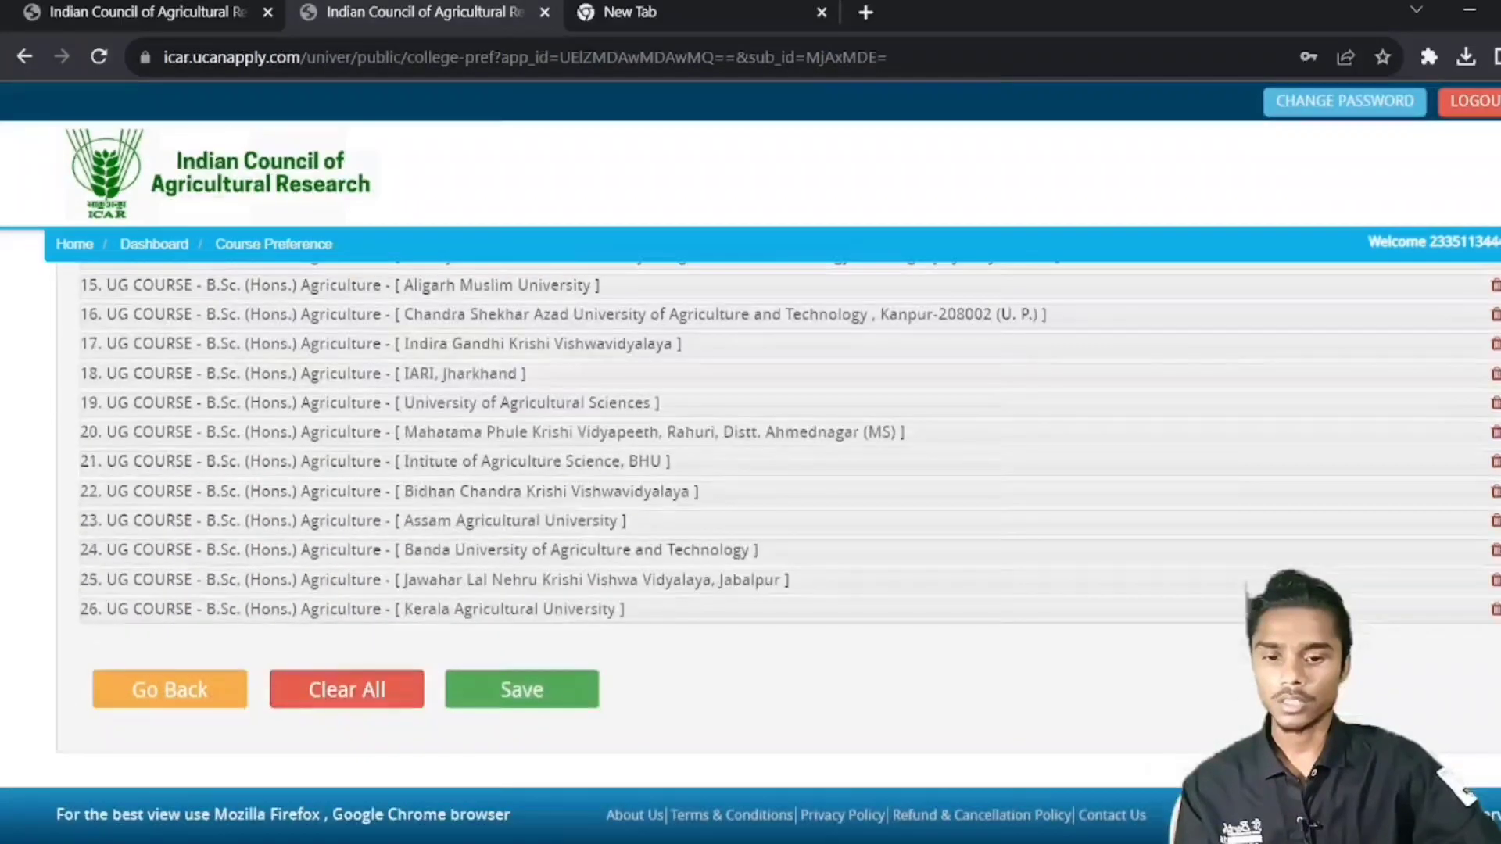
left_click(1494, 610)
scroll(1283, 546, "up", 8)
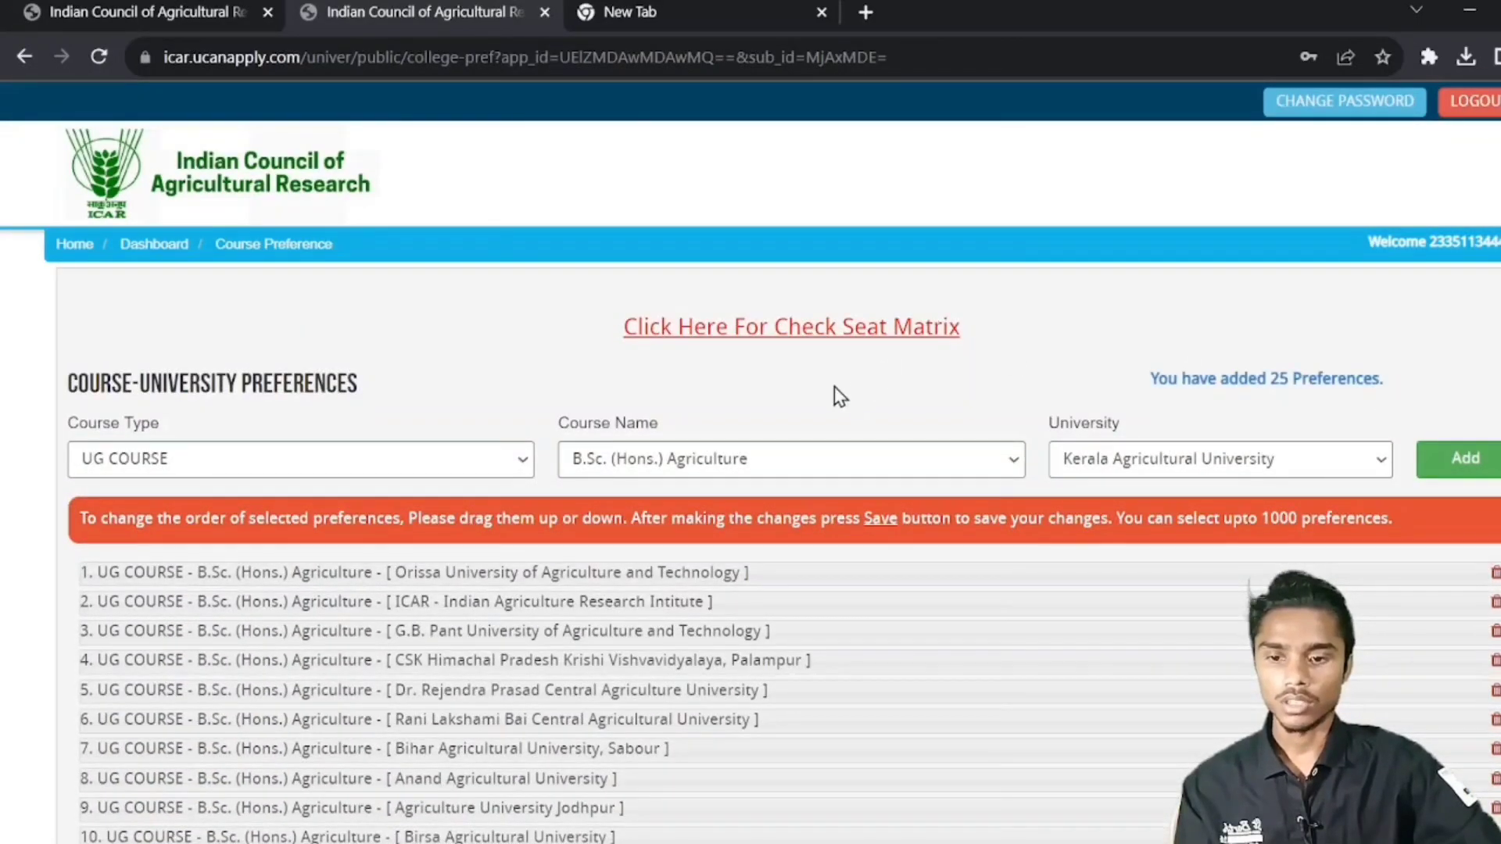
Add Agriculture preferences for Junagadh, Kerala, IARI NRRI Cuttack, IARI Assam, IARI RCER-Patna, VCSG Uttarakhand and Rajmata Vijayaraje Scindia universities.
key("j")
left_click(1465, 459)
scroll(1345, 415, "down", 2)
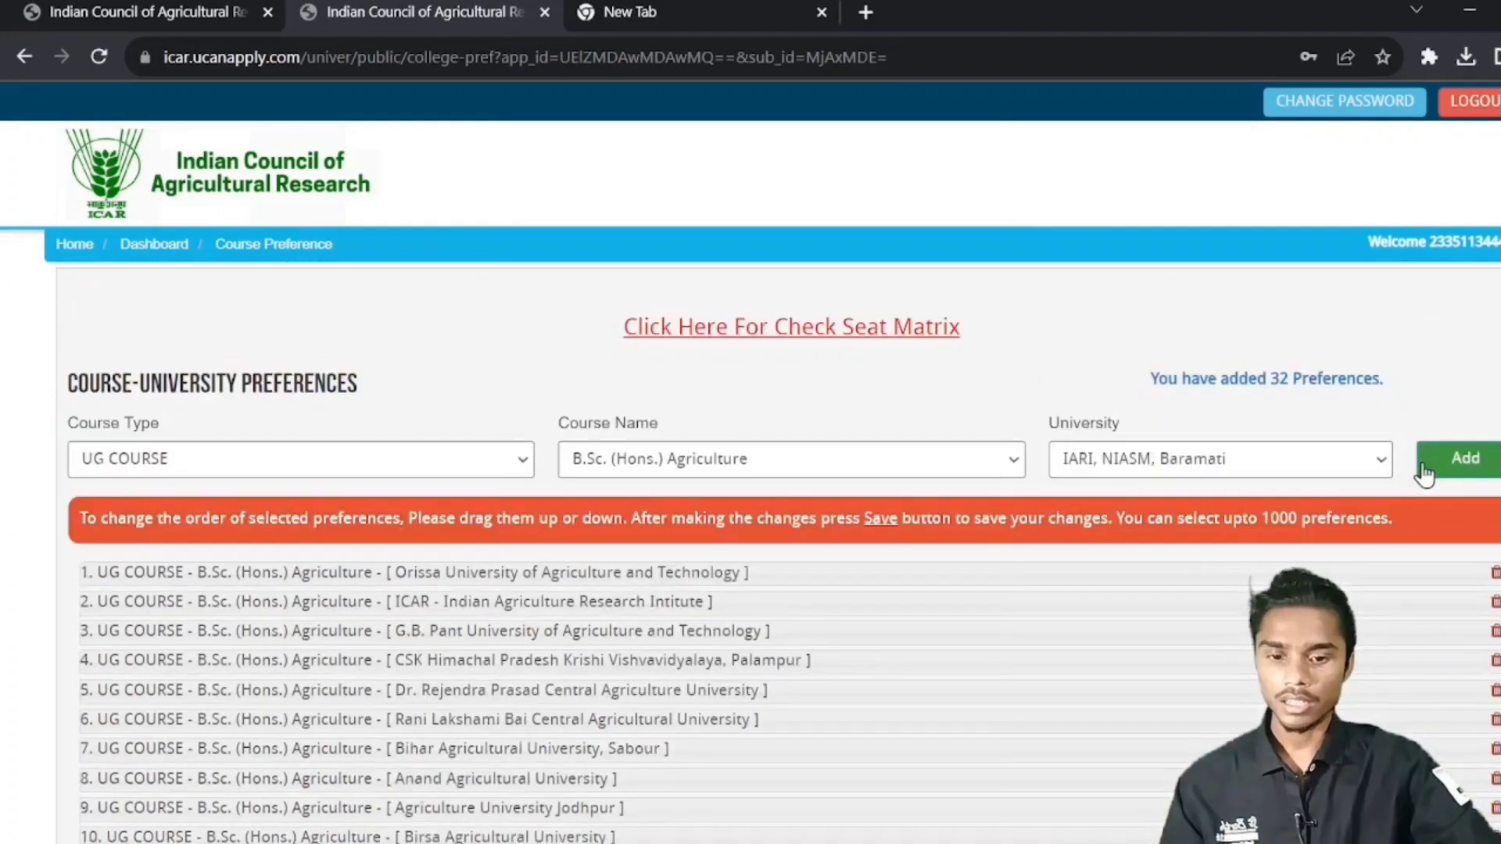
Review the ordered list of course-university preferences from the first entry to the last.
scroll(1166, 502, "down", 10)
scroll(1167, 505, "up", 10)
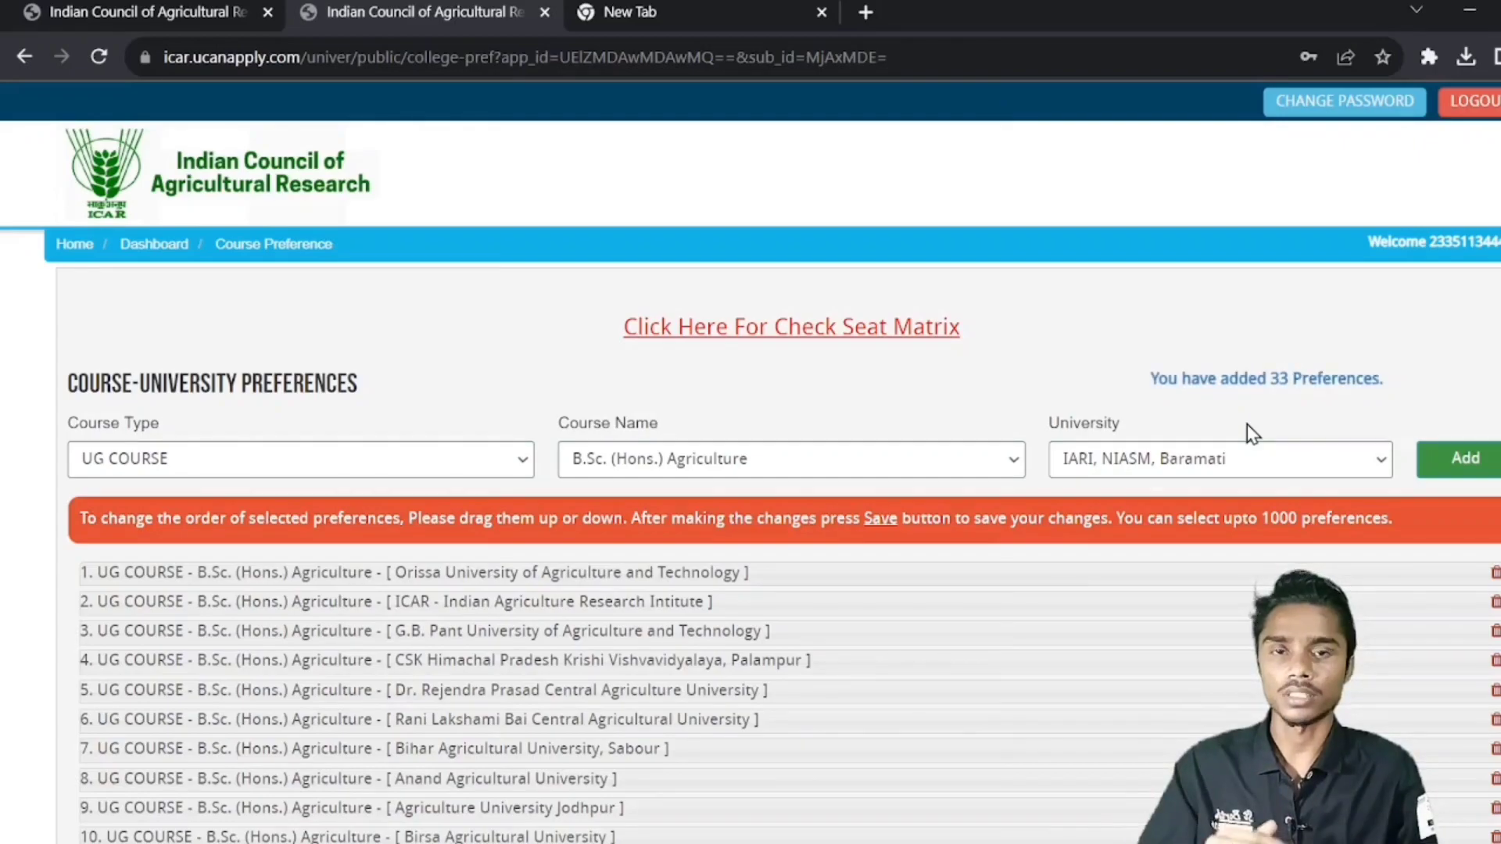
scroll(1438, 524, "down", 1)
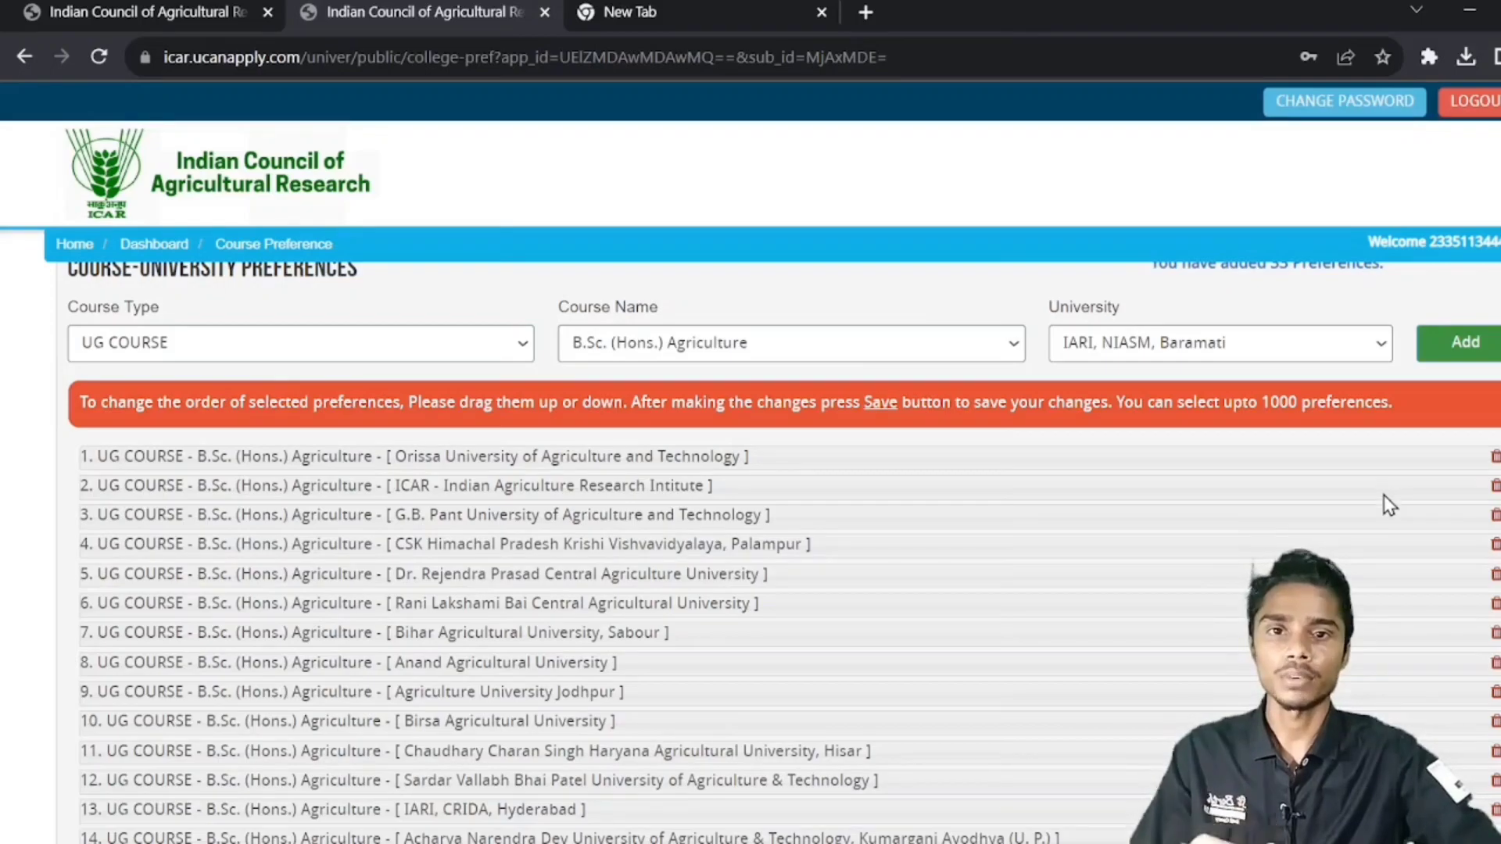
scroll(1360, 461, "down", 4)
scroll(827, 462, "up", 1)
scroll(509, 501, "down", 8)
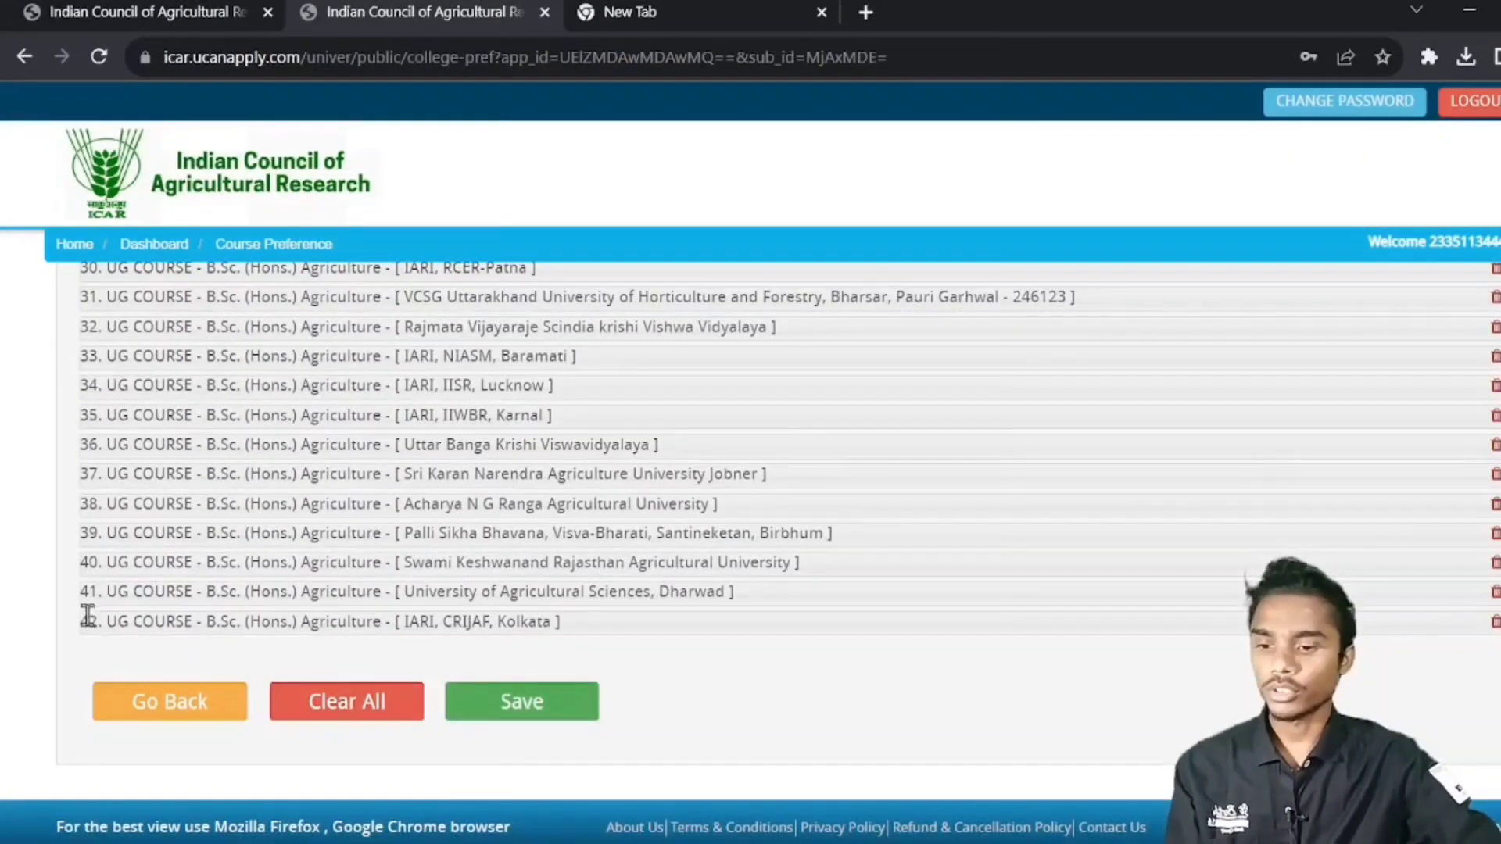
scroll(806, 588, "up", 1)
scroll(806, 588, "up", 1)
scroll(825, 604, "down", 2)
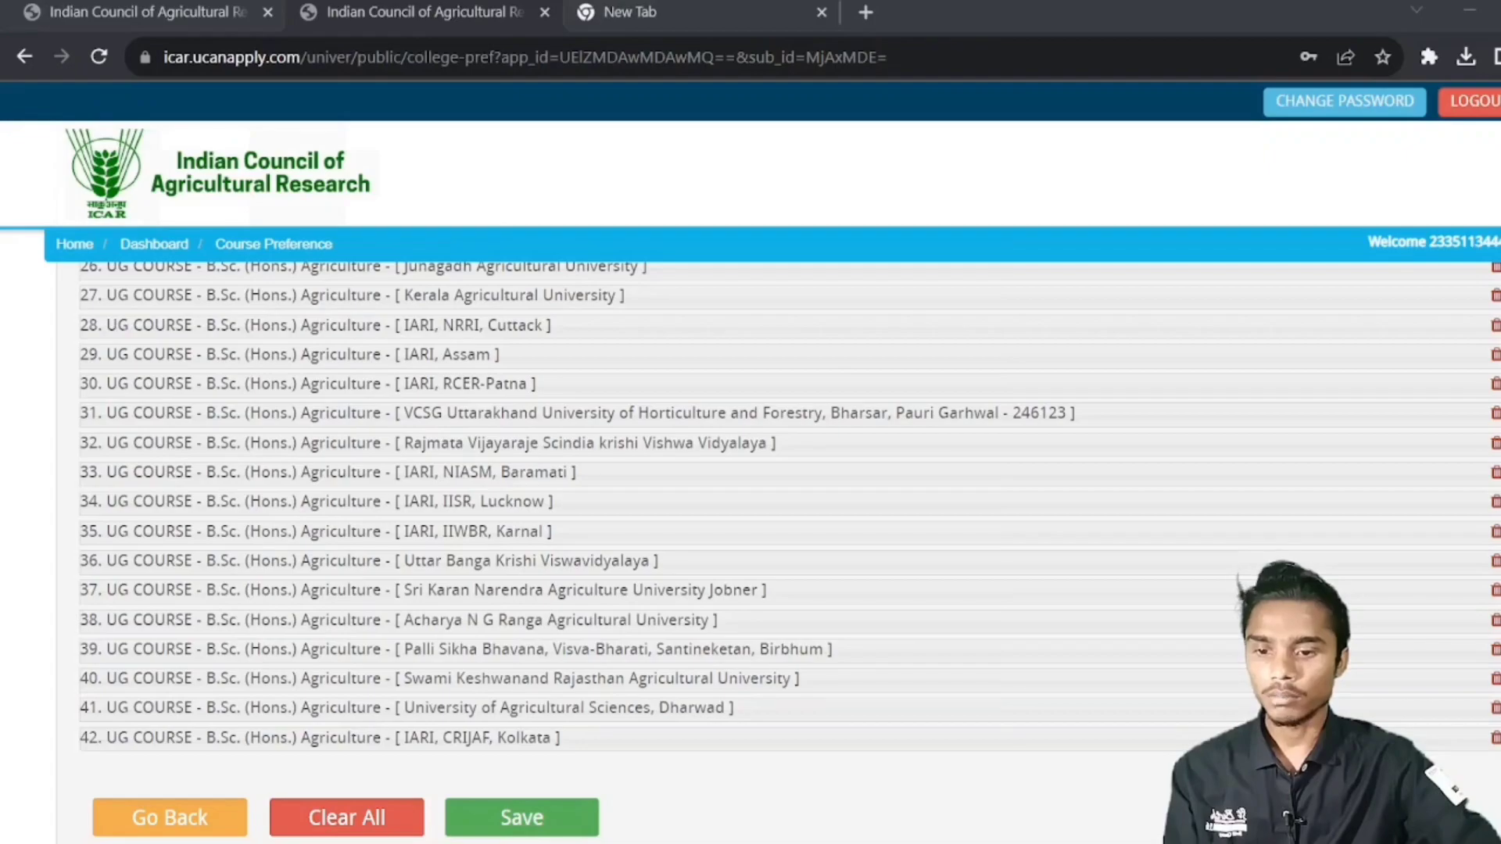
left_click(1467, 30)
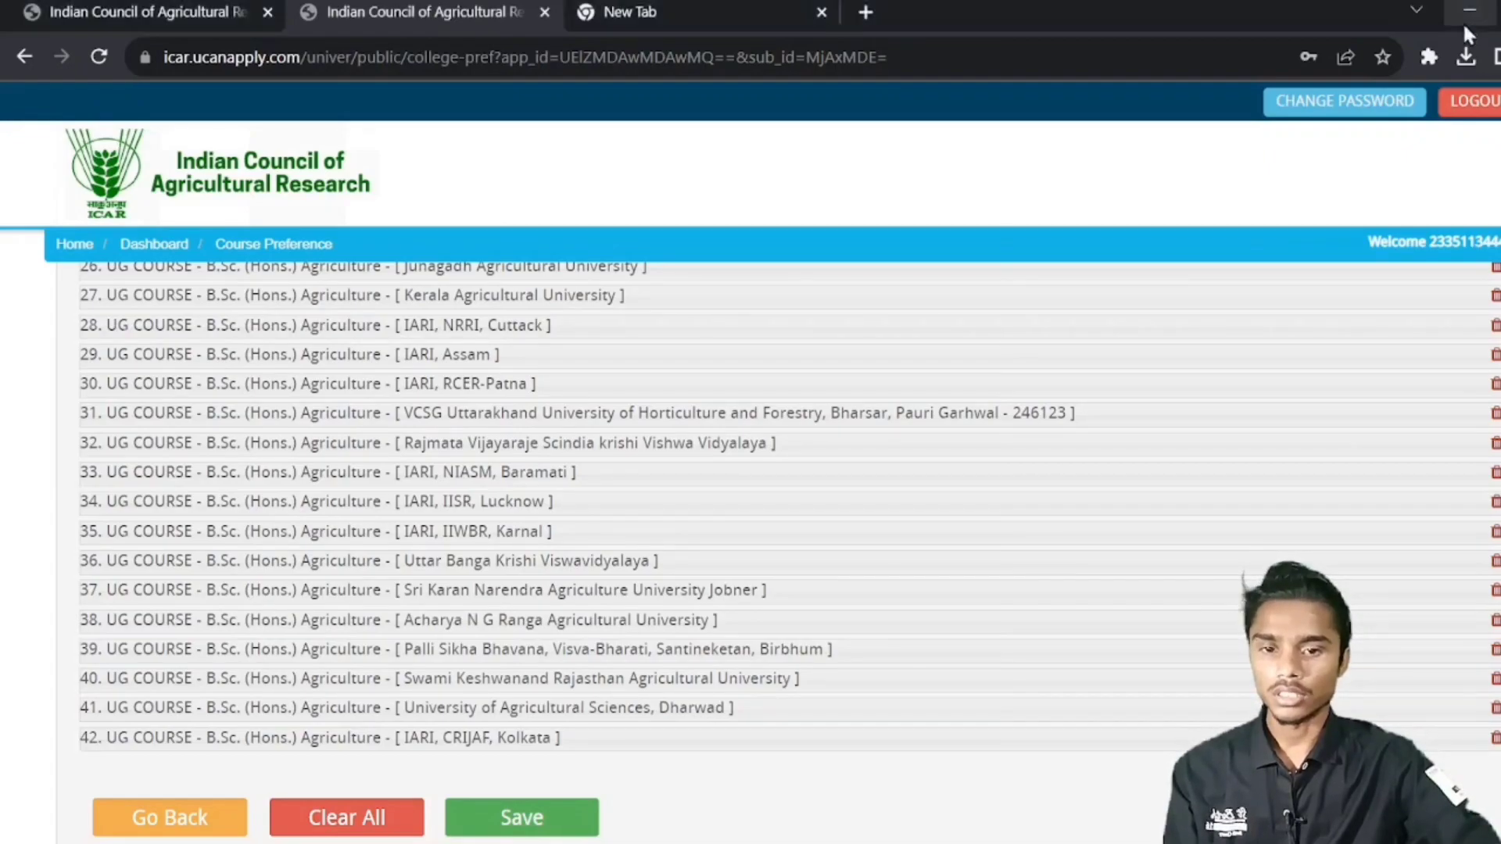
scroll(542, 532, "up", 8)
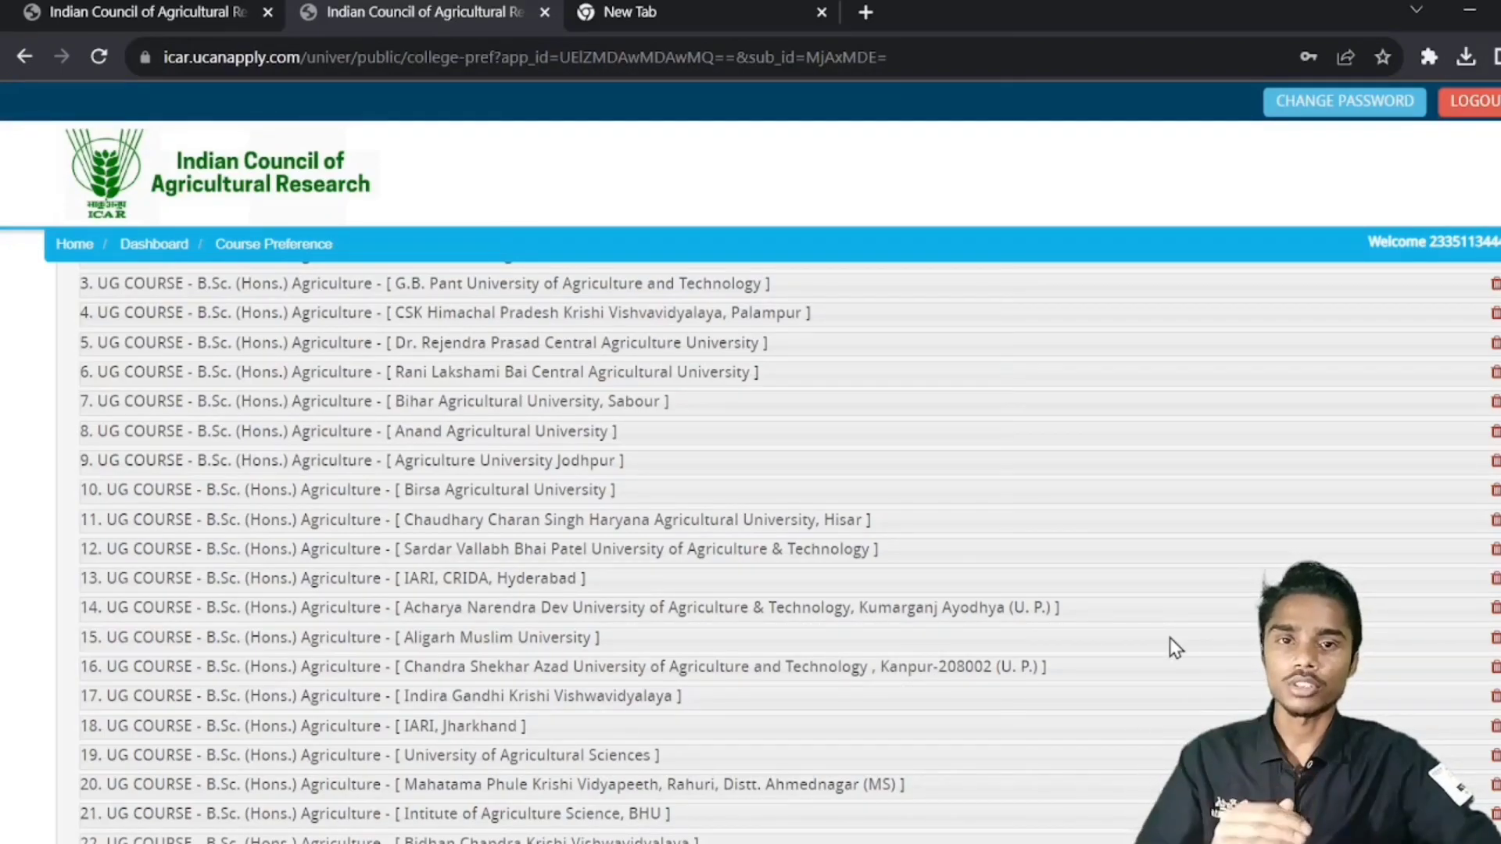
Save the list of B.Sc. (Hons.) Agriculture preferences and acknowledge the confirmation.
scroll(1170, 637, "down", 10)
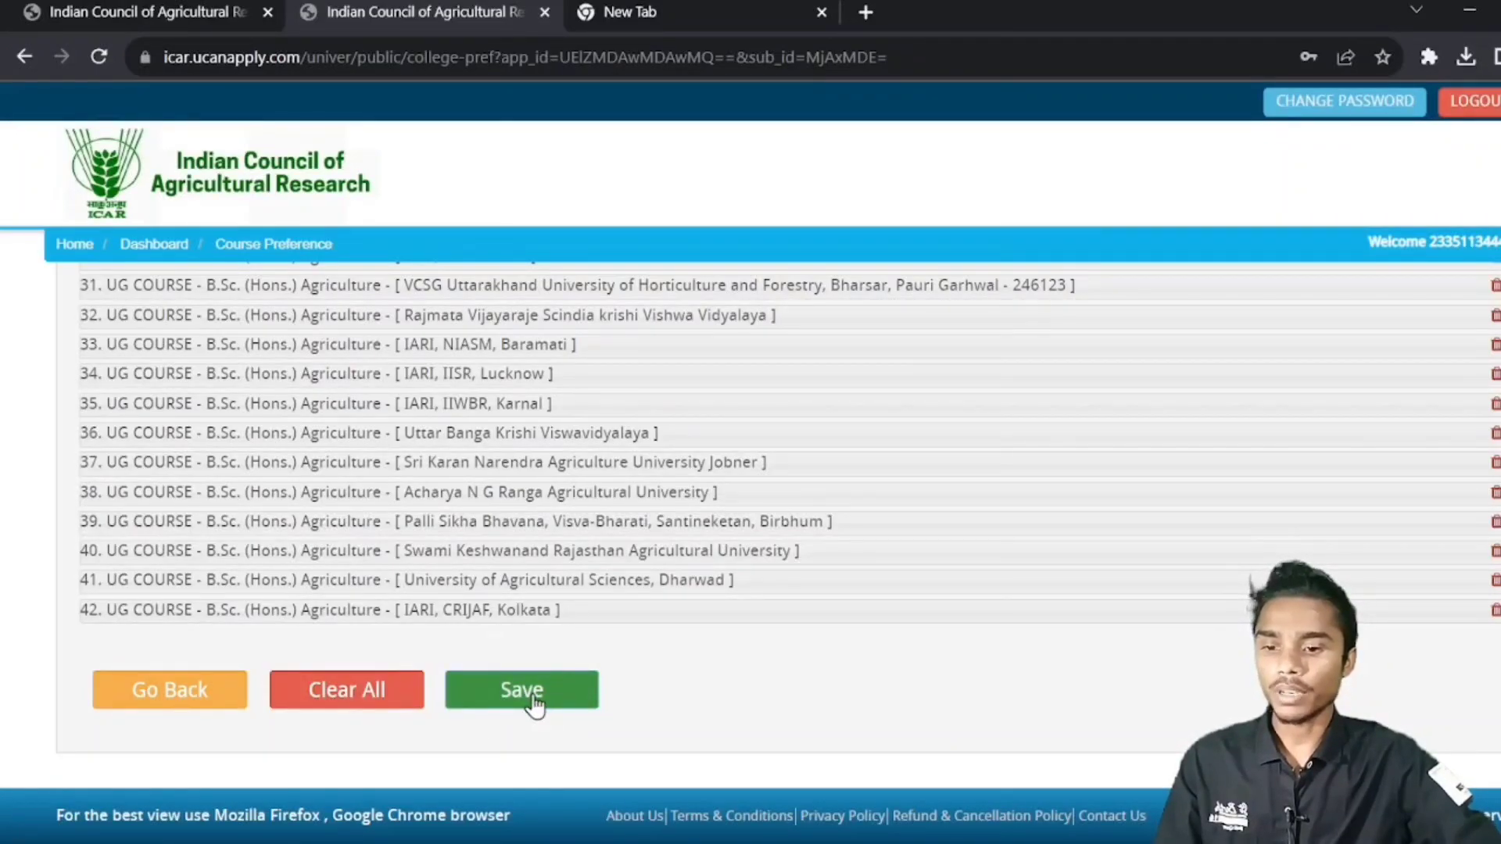
left_click(534, 701)
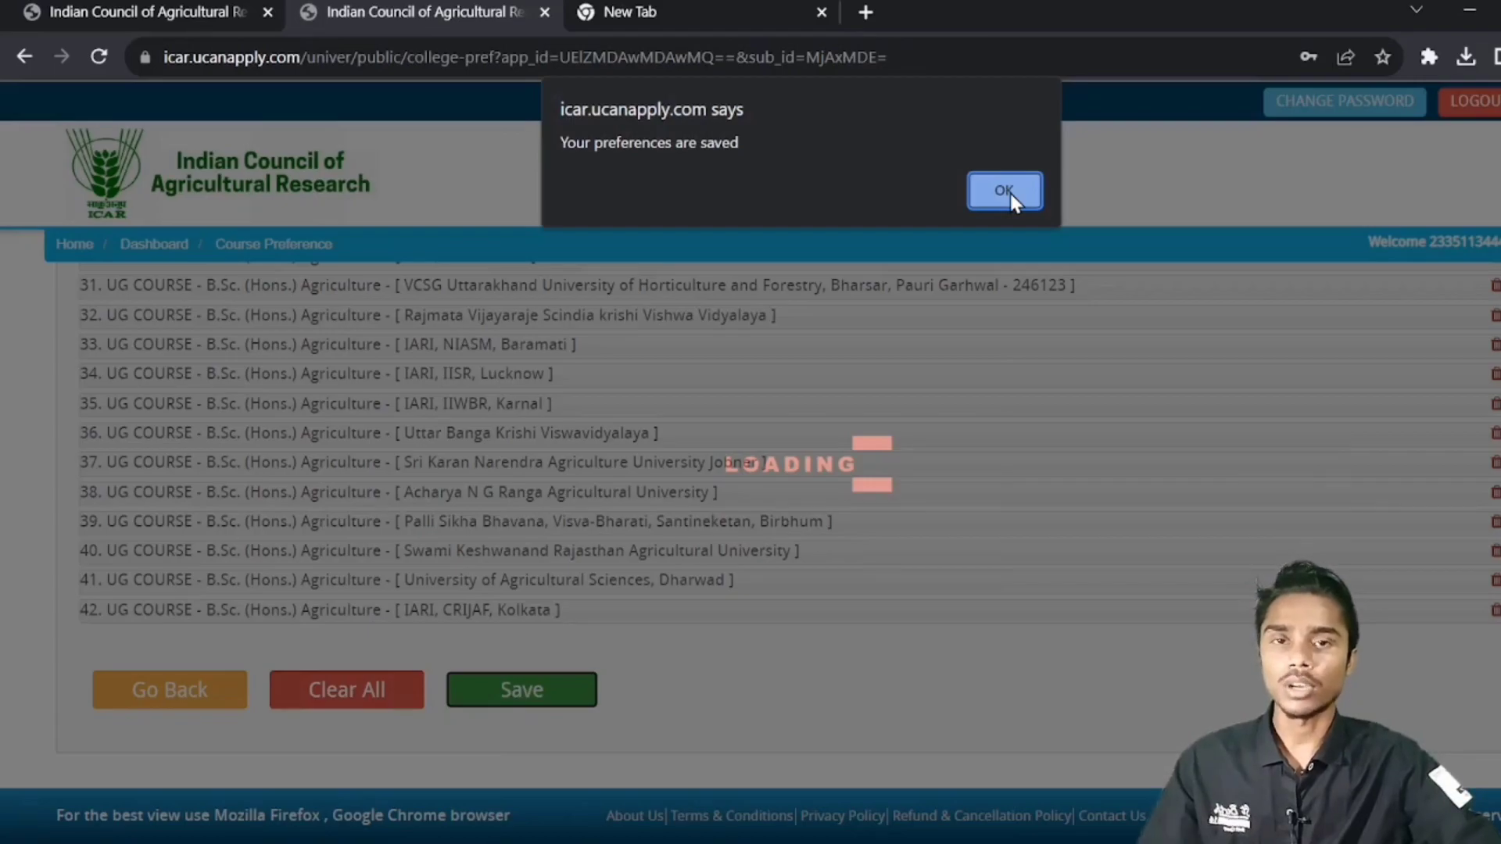
left_click(1003, 190)
Set the course type to UG COURSE and the course name to B.Sc. (Hons.) Horticulture.
scroll(883, 664, "up", 10)
scroll(895, 661, "up", 3)
left_click(342, 459)
left_click(311, 495)
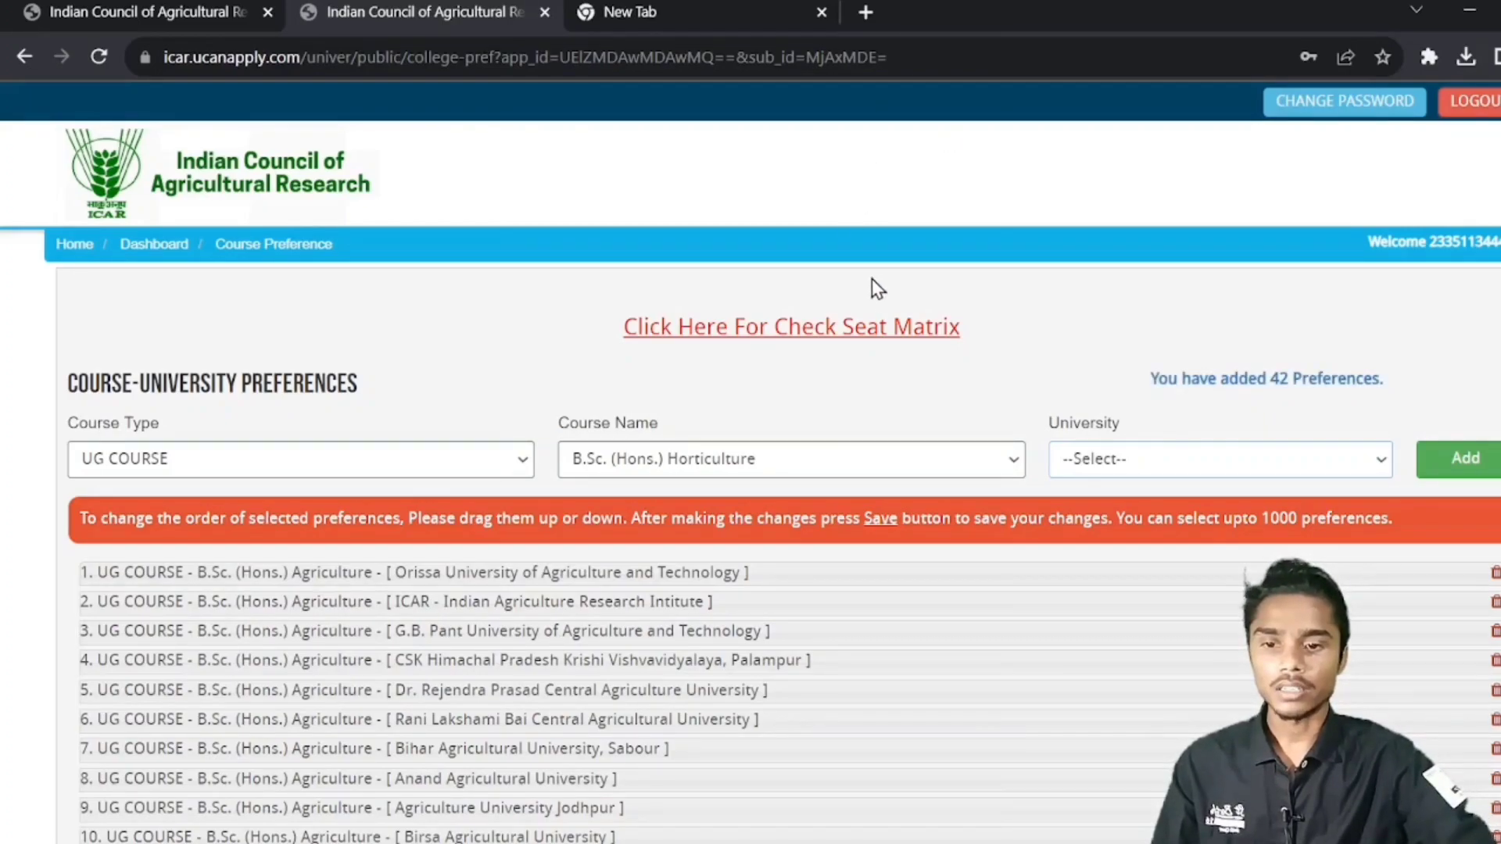
Add Horticulture preferences for Dr. Y.S. Parmar, Dr. Rejendra Prasad Central, Bidhan Chandra Krishi and Rani Lakshami Bai Central universities.
left_click(1452, 467)
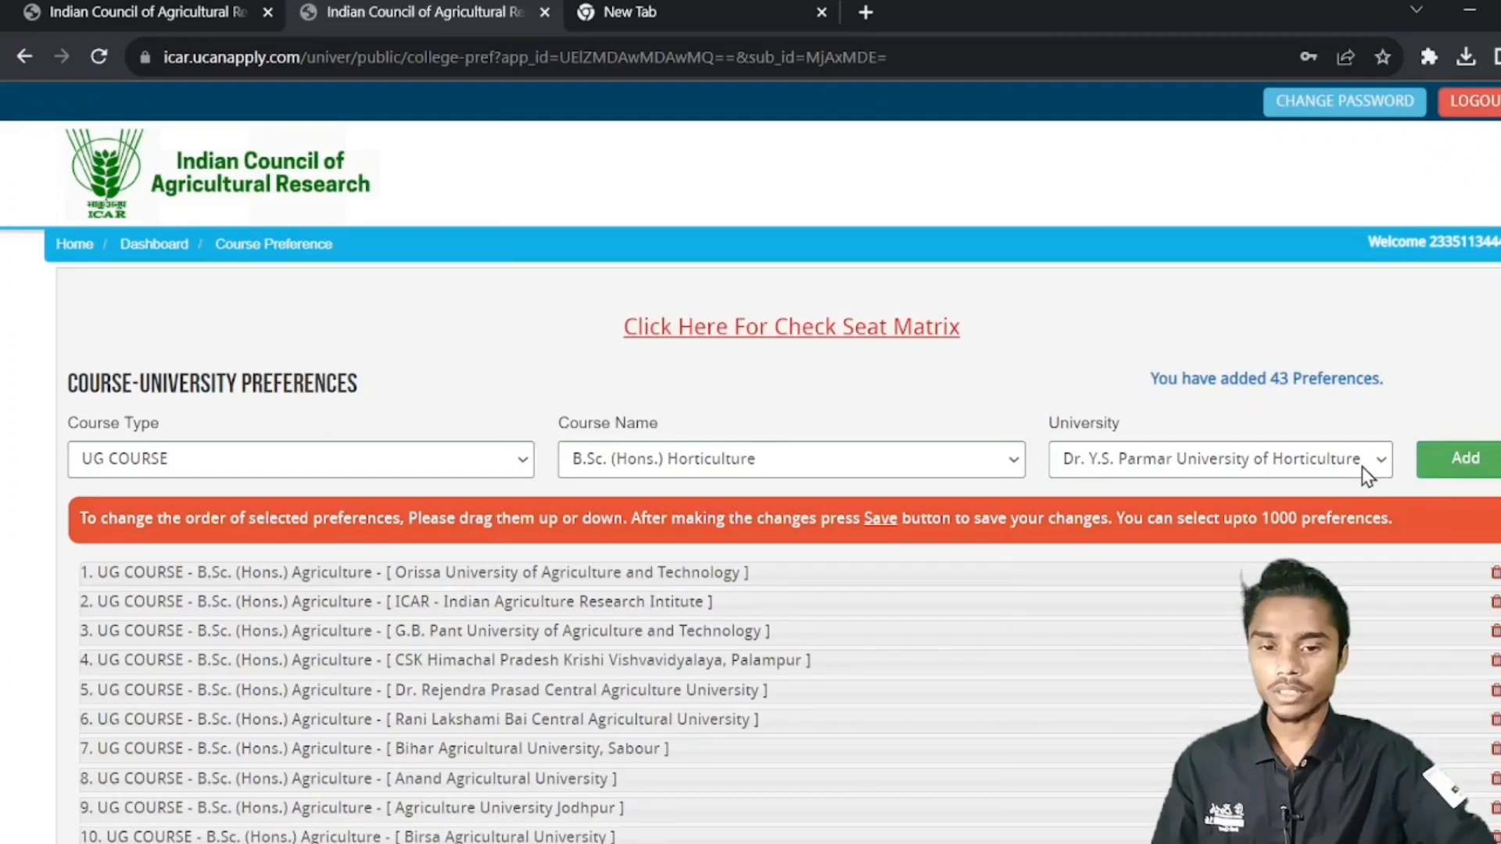
key("Down")
key("Down")
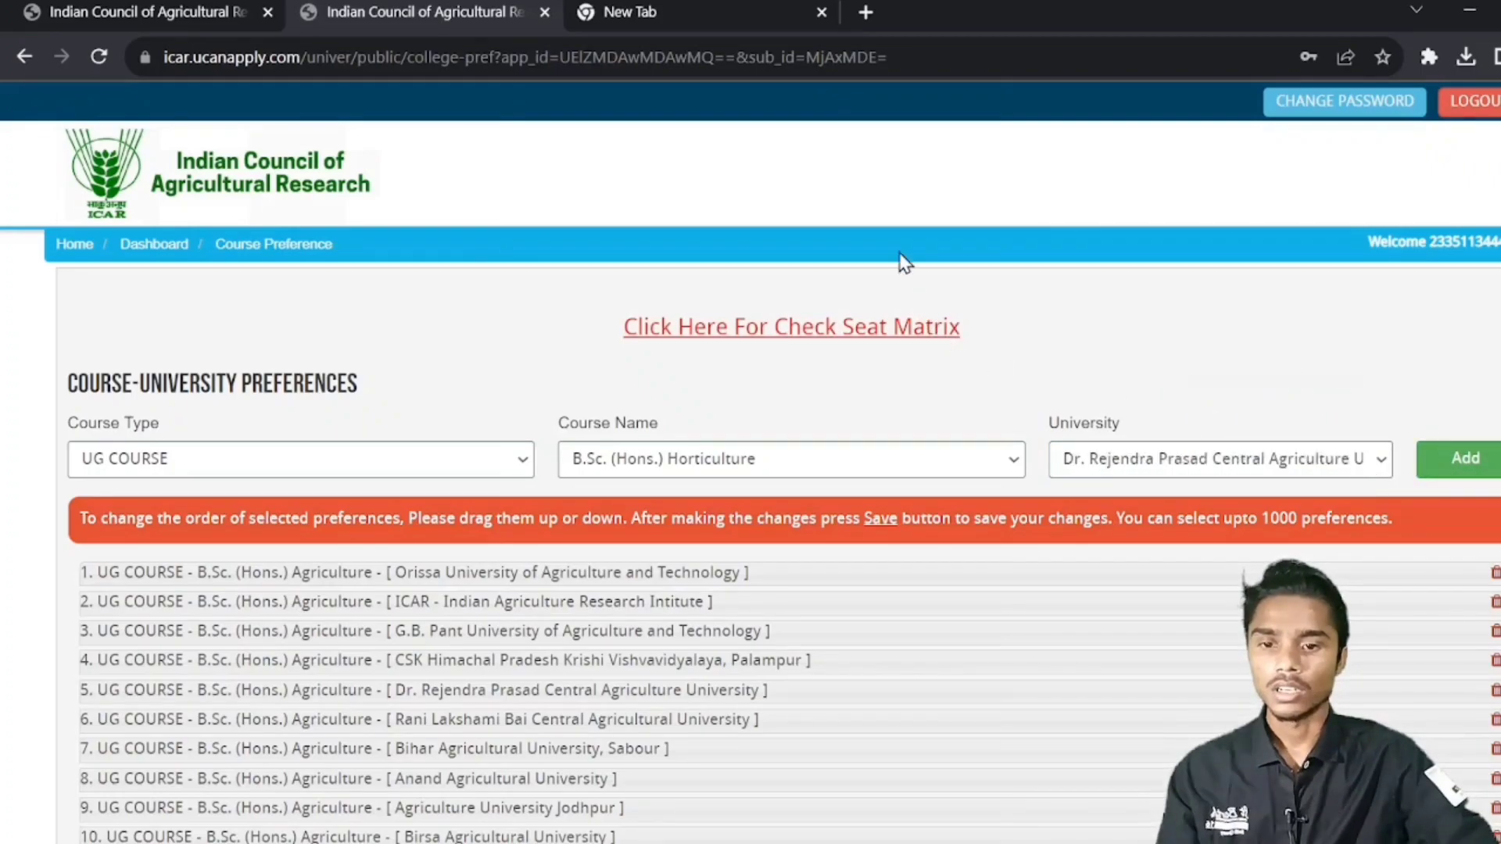
left_click(1469, 478)
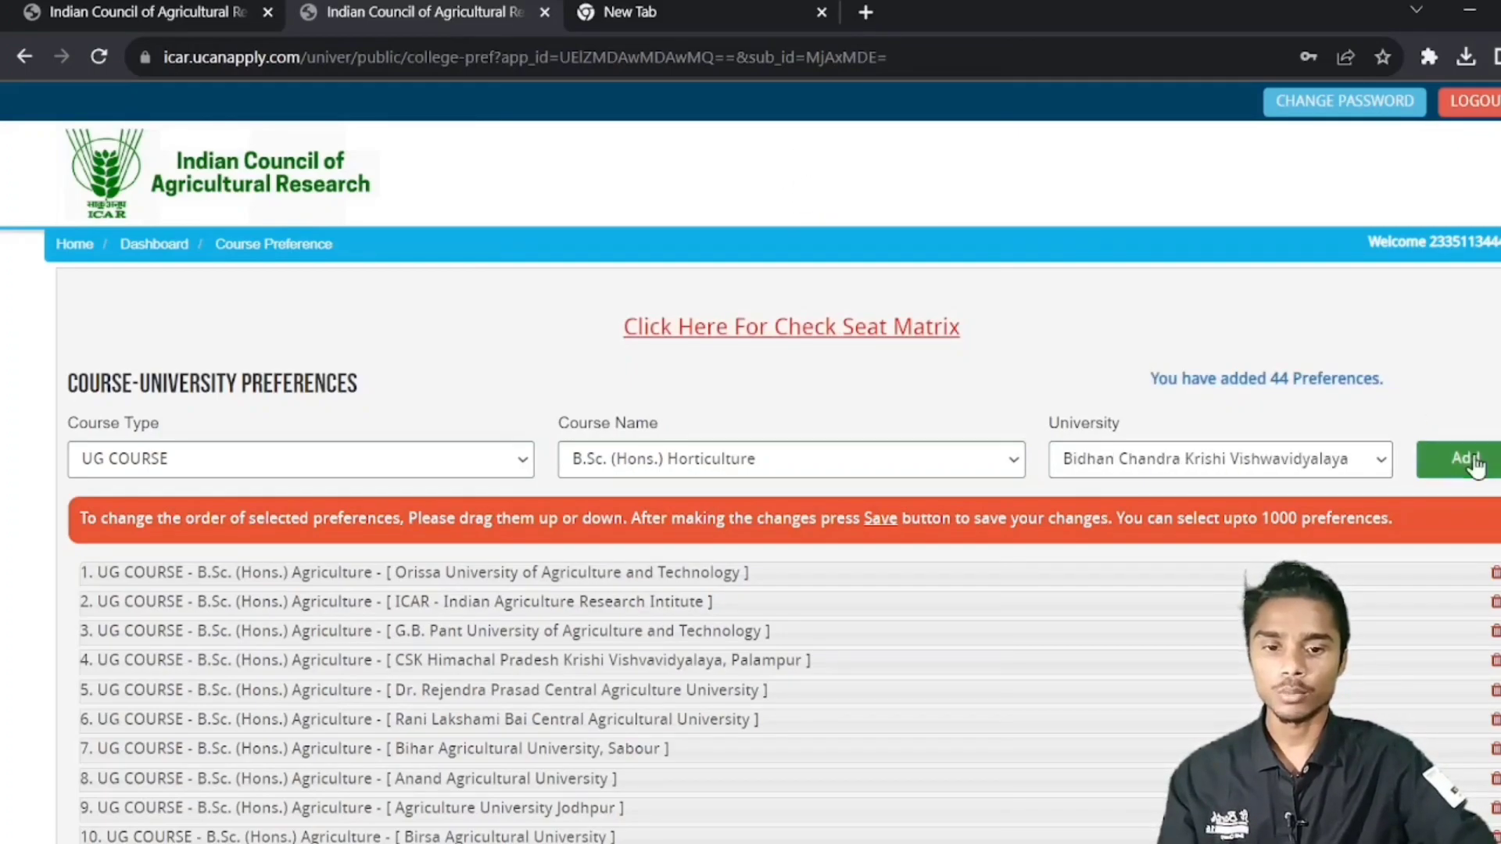
left_click(1452, 461)
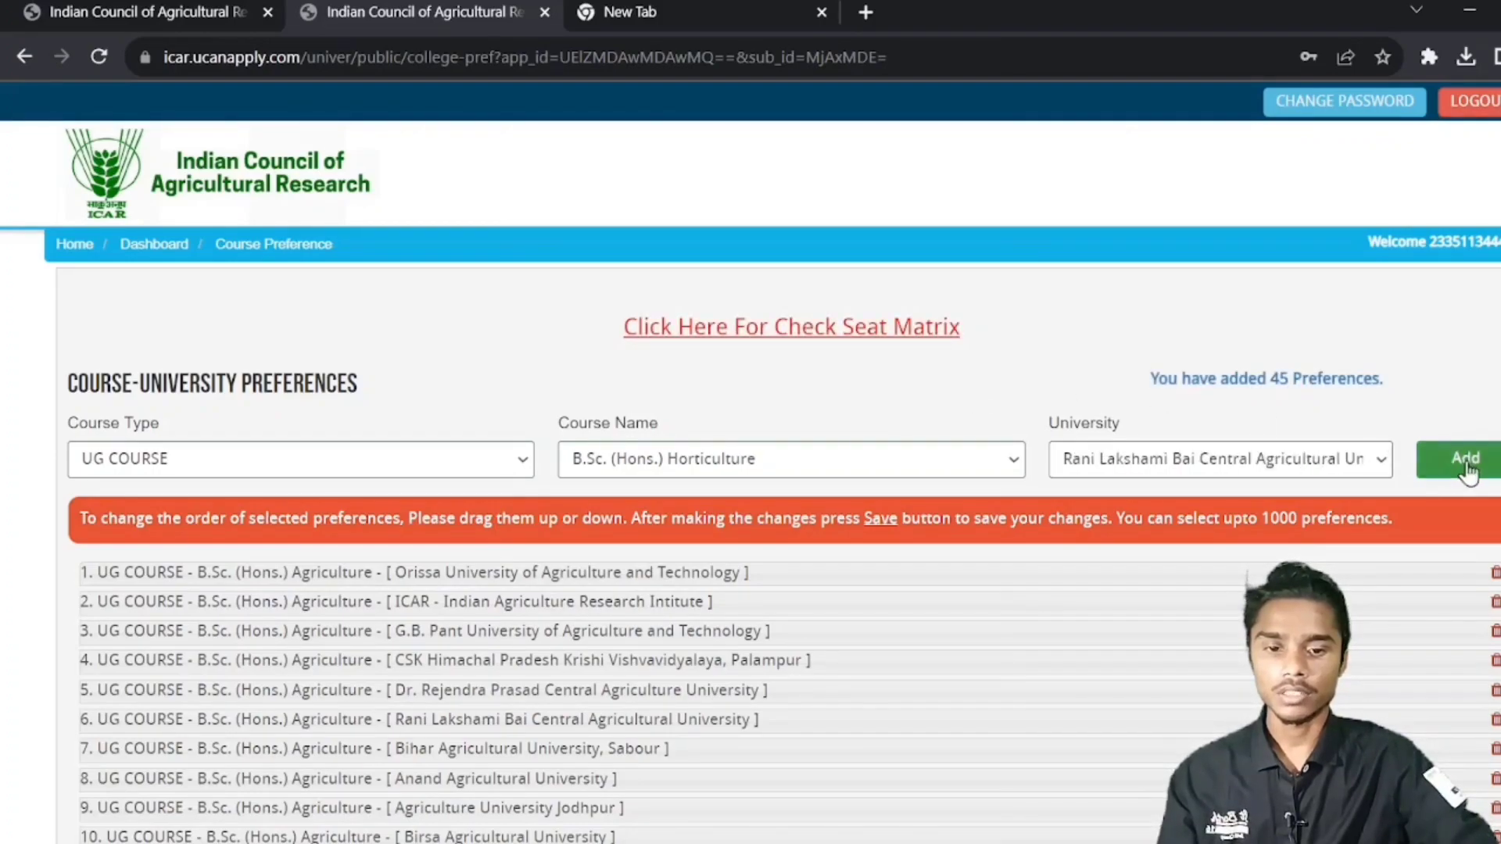
left_click(1467, 463)
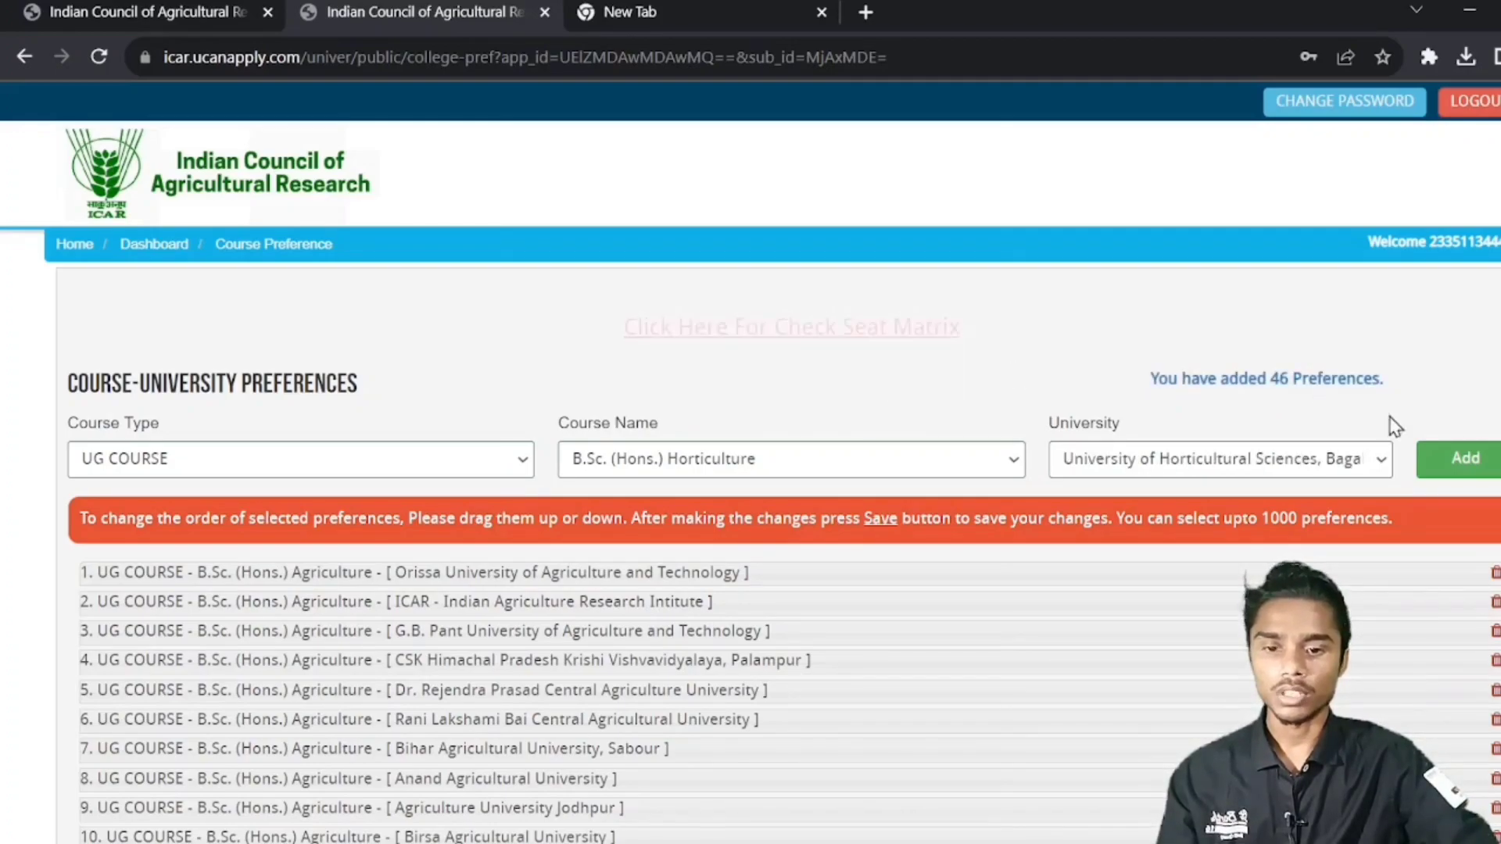
Add Horticulture preferences for Bagalkot, Uttar Banga, Banda, Anand, VCSG Uttarakhand, Kota and Acharya Narendra Dev universities.
left_click(1464, 460)
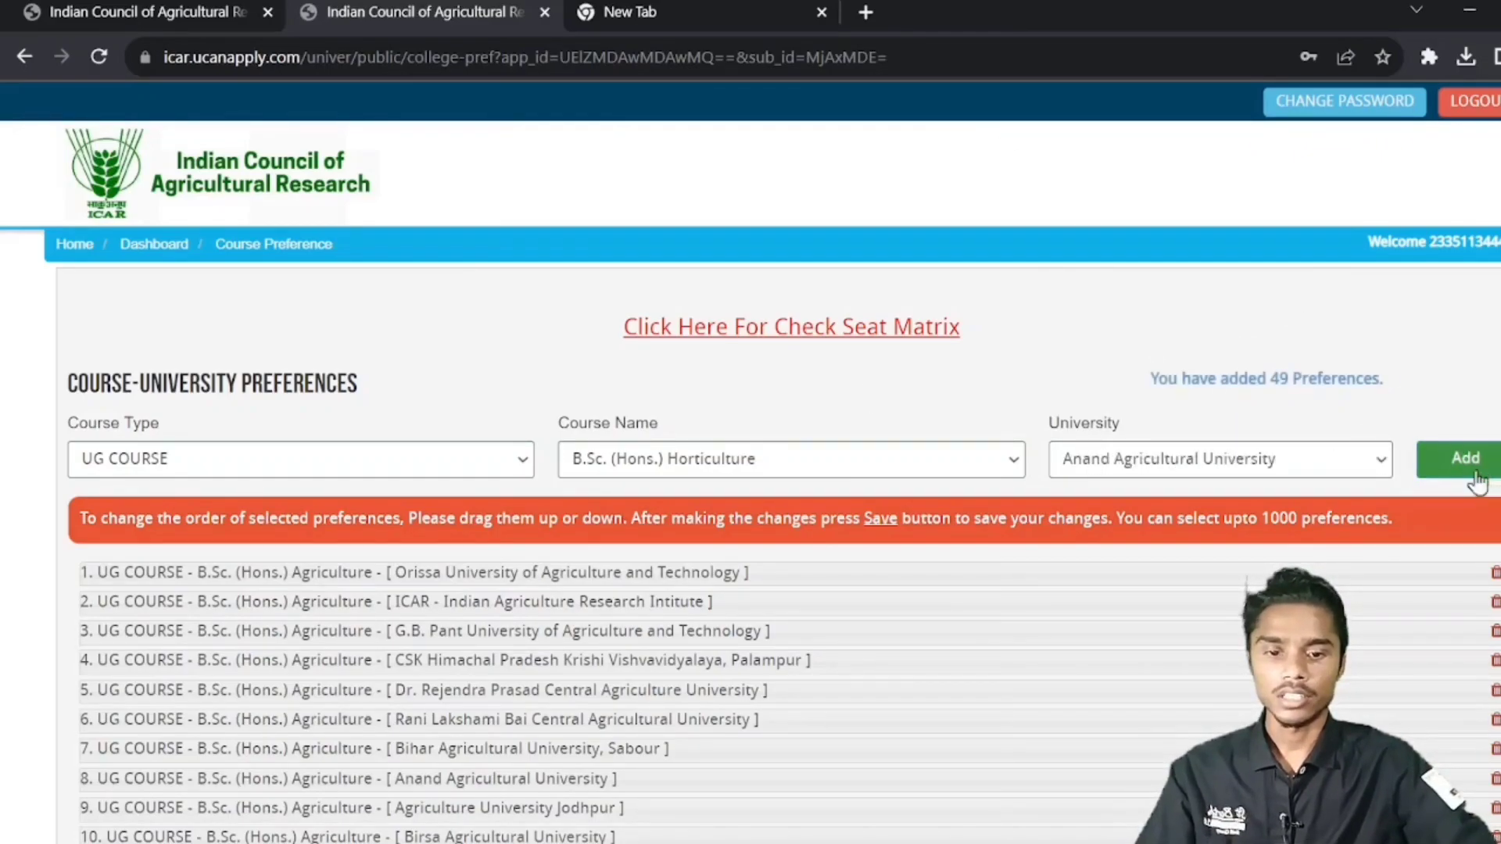
left_click(1464, 460)
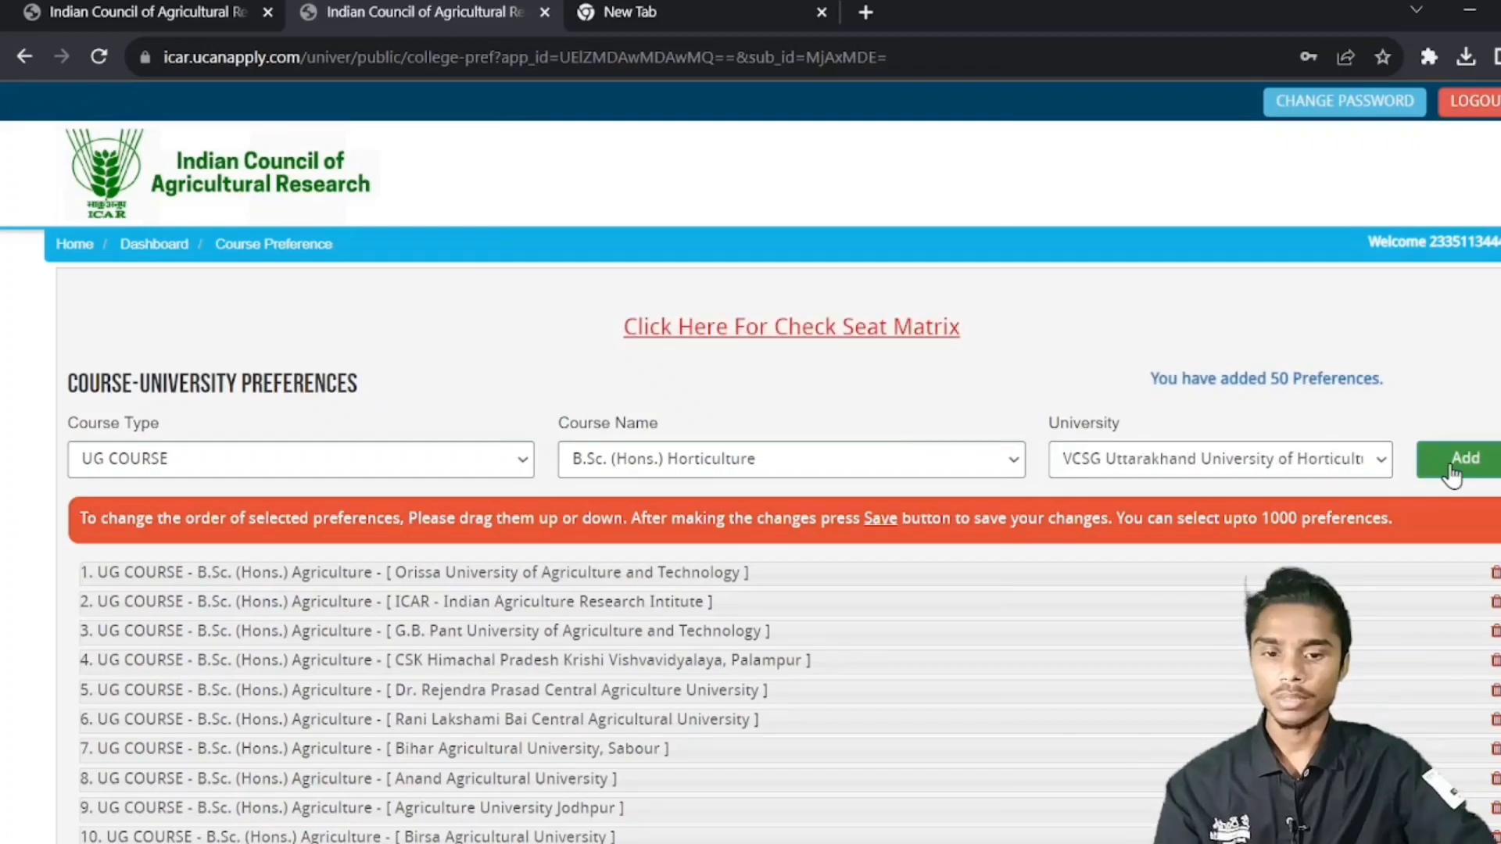
left_click(1453, 469)
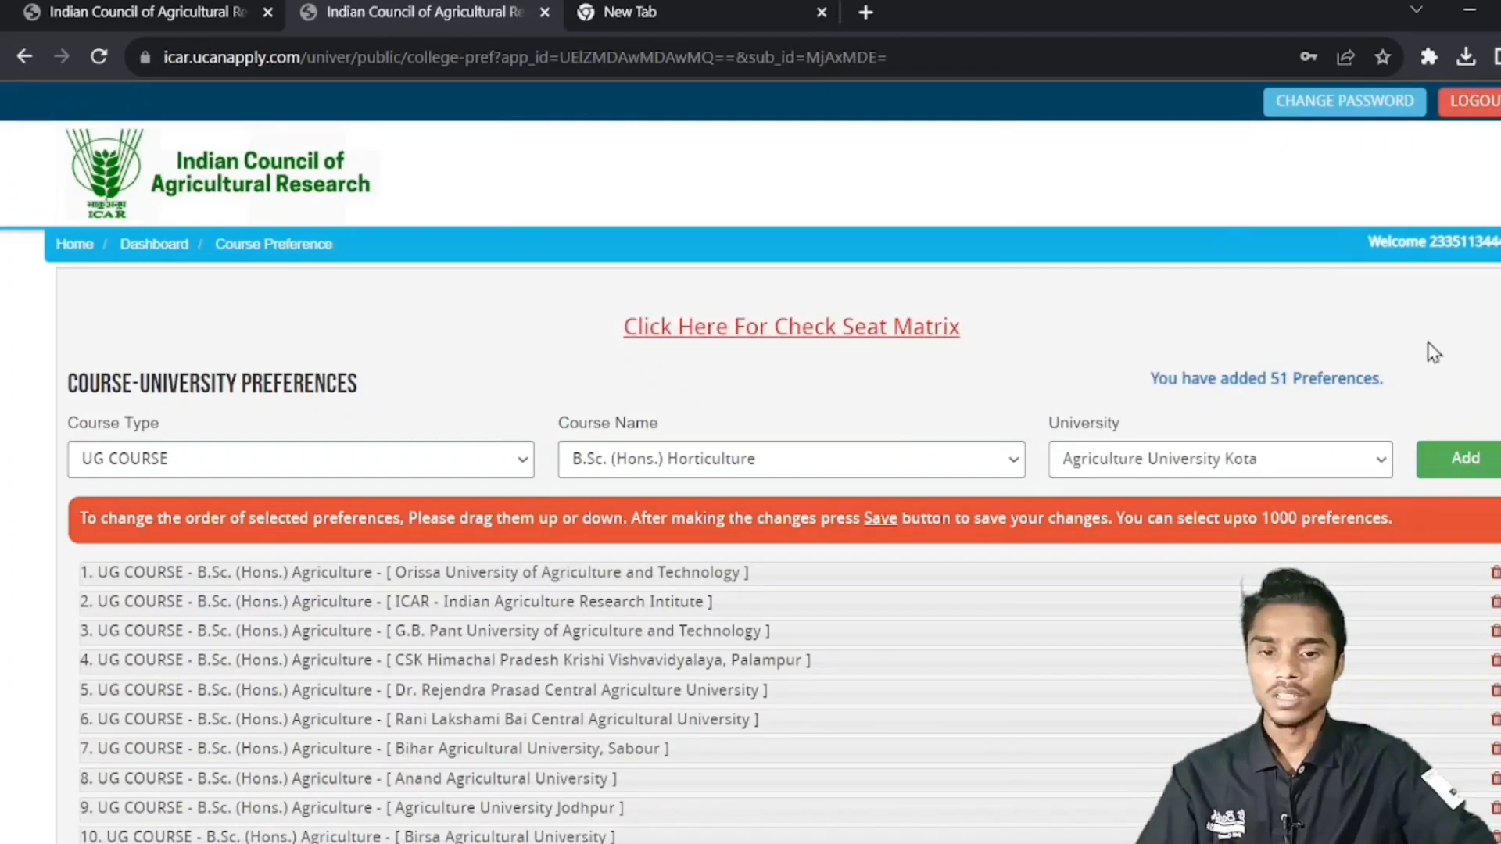
left_click(1465, 461)
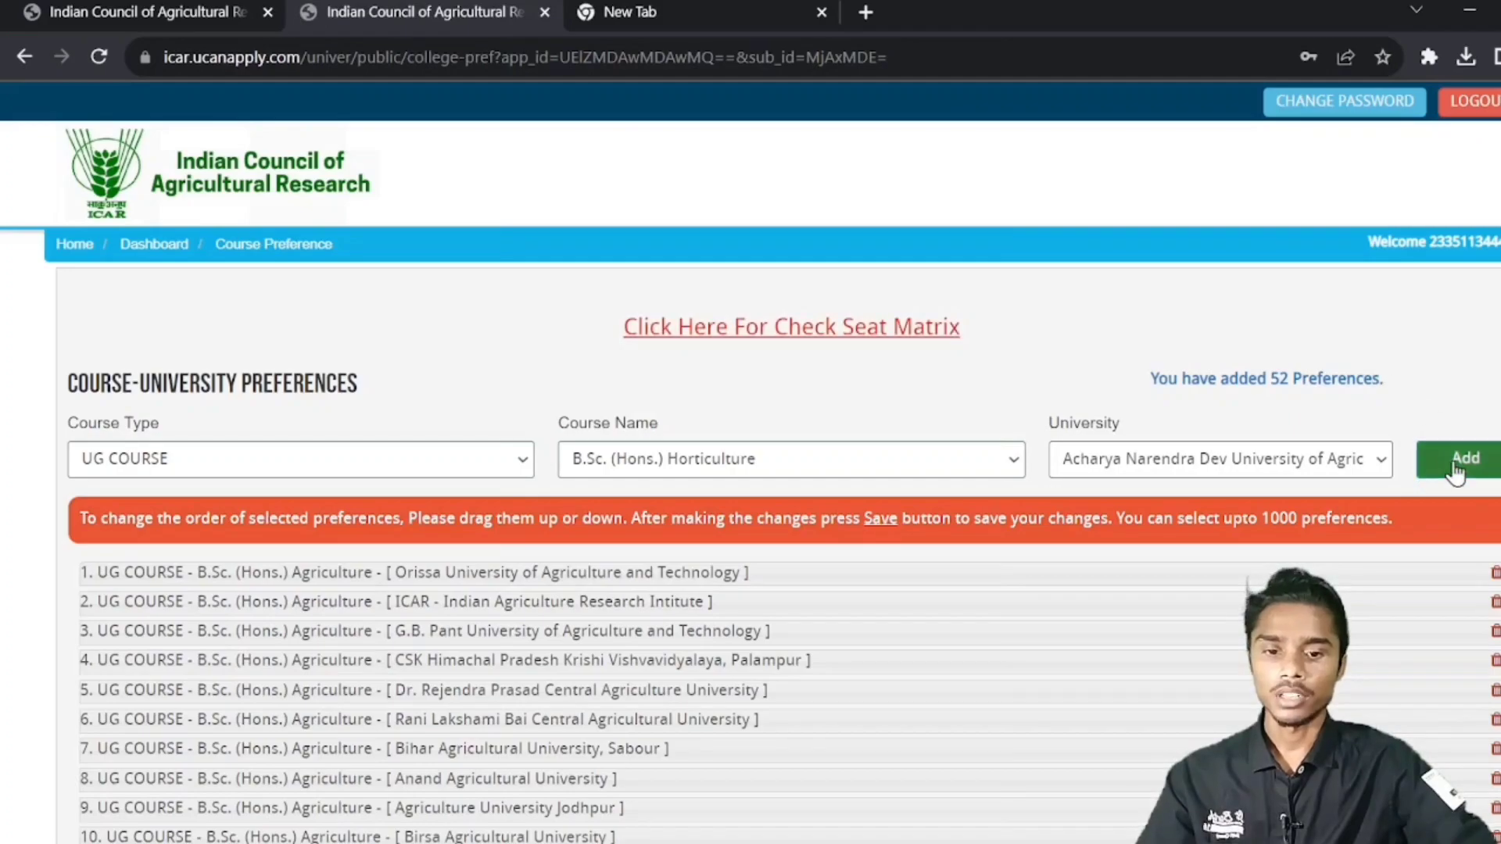
left_click(1457, 468)
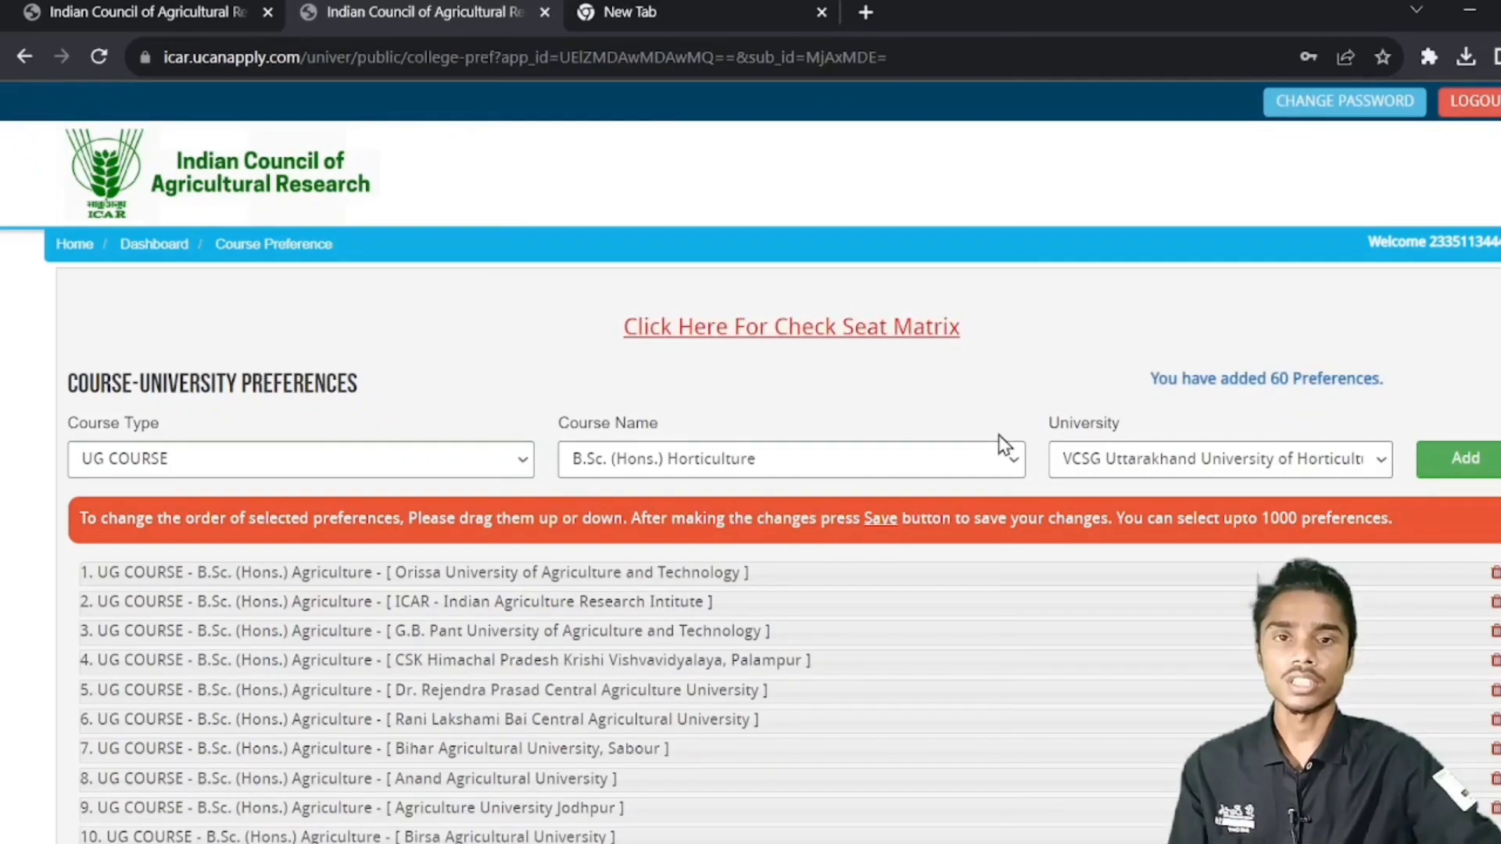
Check the added B.Sc. (Hons.) Horticulture entries, then save the preference list and acknowledge the confirmation.
scroll(516, 571, "down", 10)
scroll(516, 570, "down", 6)
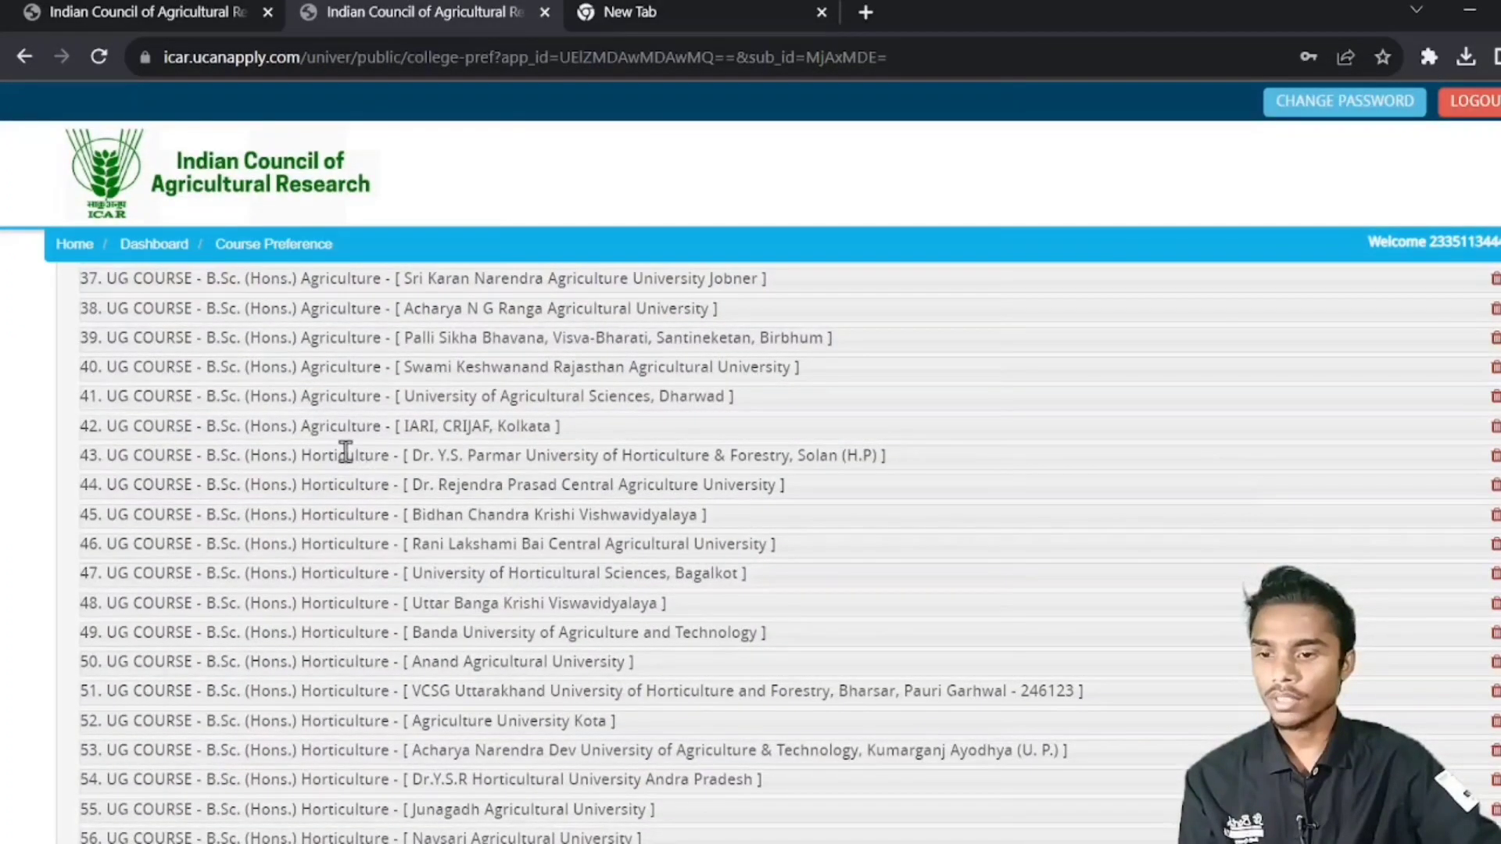
scroll(345, 452, "down", 2)
scroll(289, 526, "down", 3)
scroll(251, 526, "up", 3)
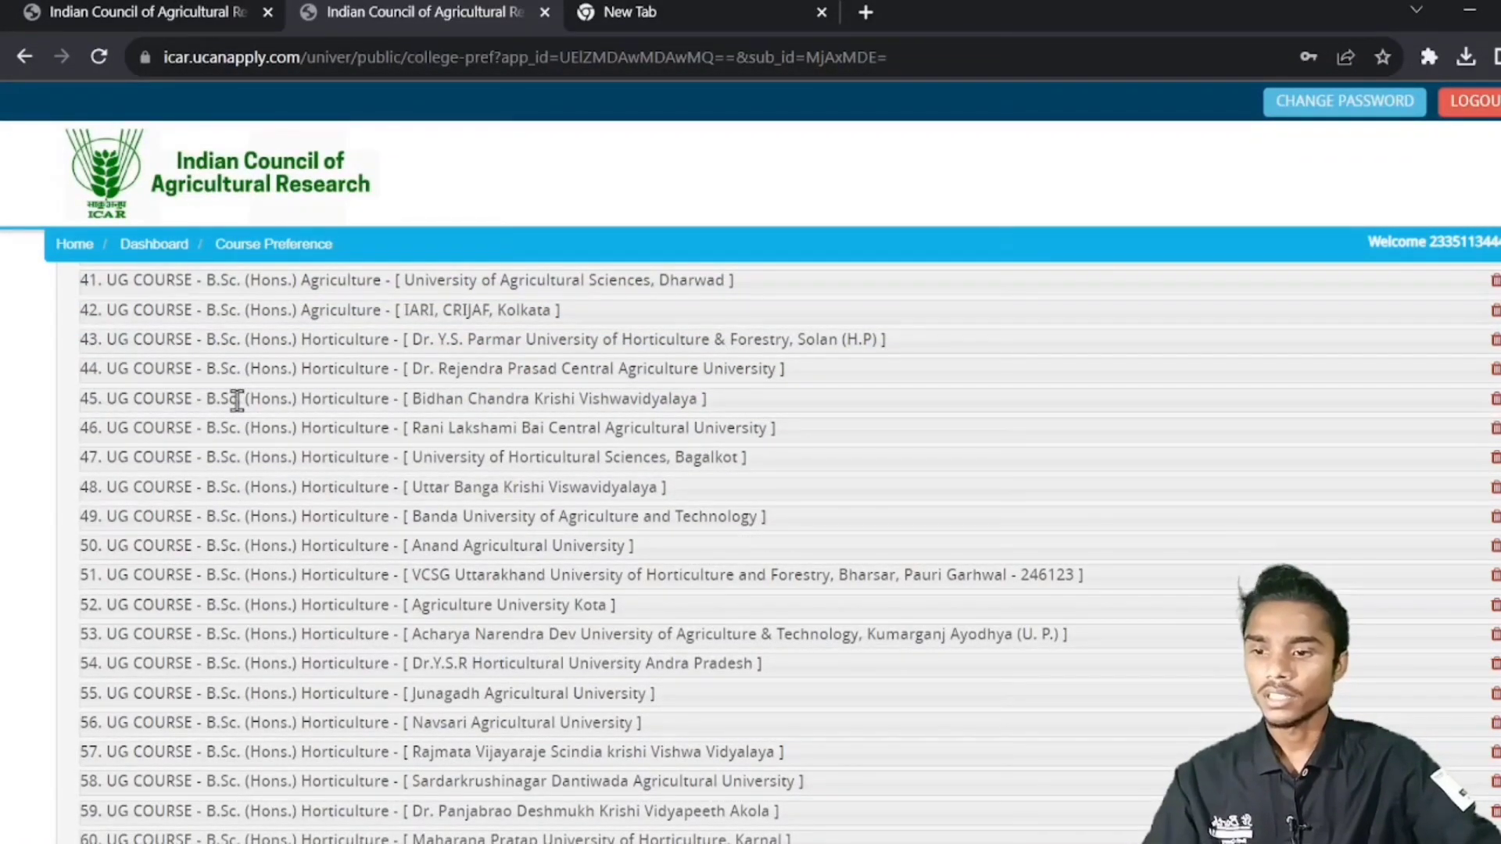
scroll(1012, 426, "up", 15)
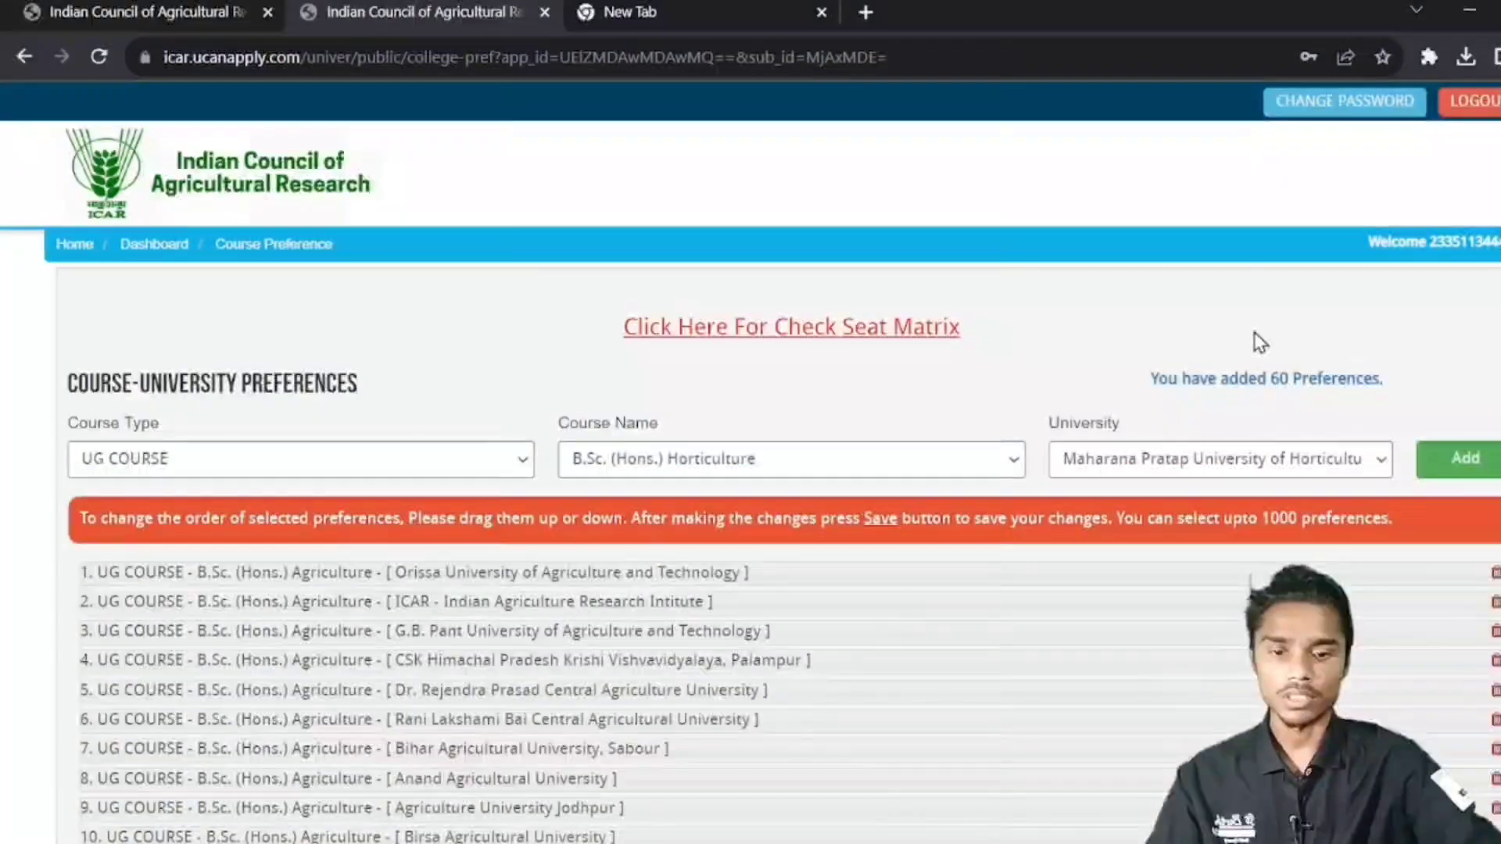
scroll(527, 730, "down", 15)
left_click(527, 696)
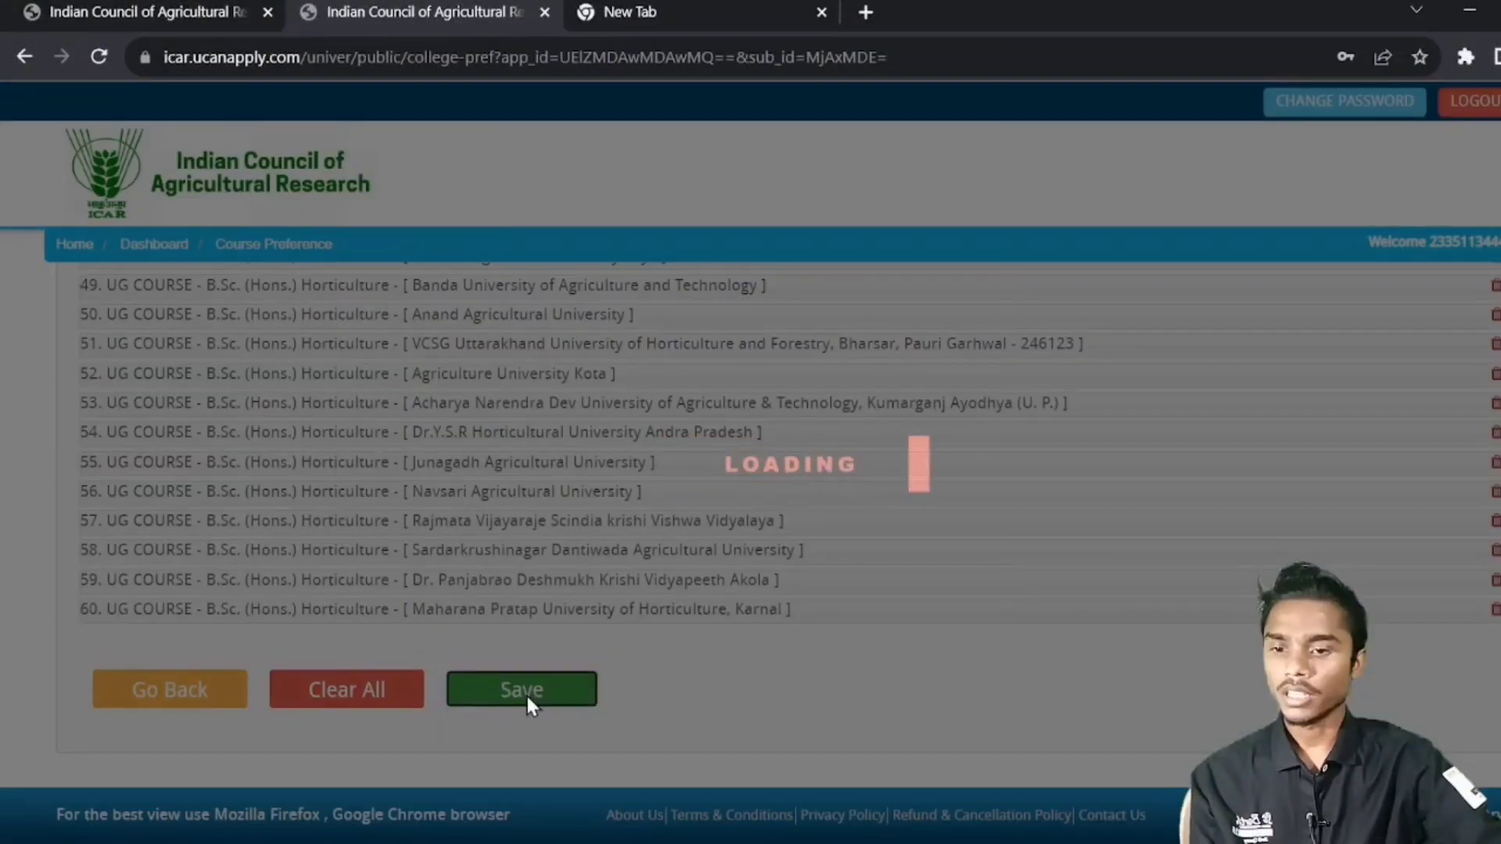
left_click(1003, 191)
Set the course type to UG COURSE and the course name to B.Sc. (Hons.) Forestry.
scroll(1016, 412, "up", 20)
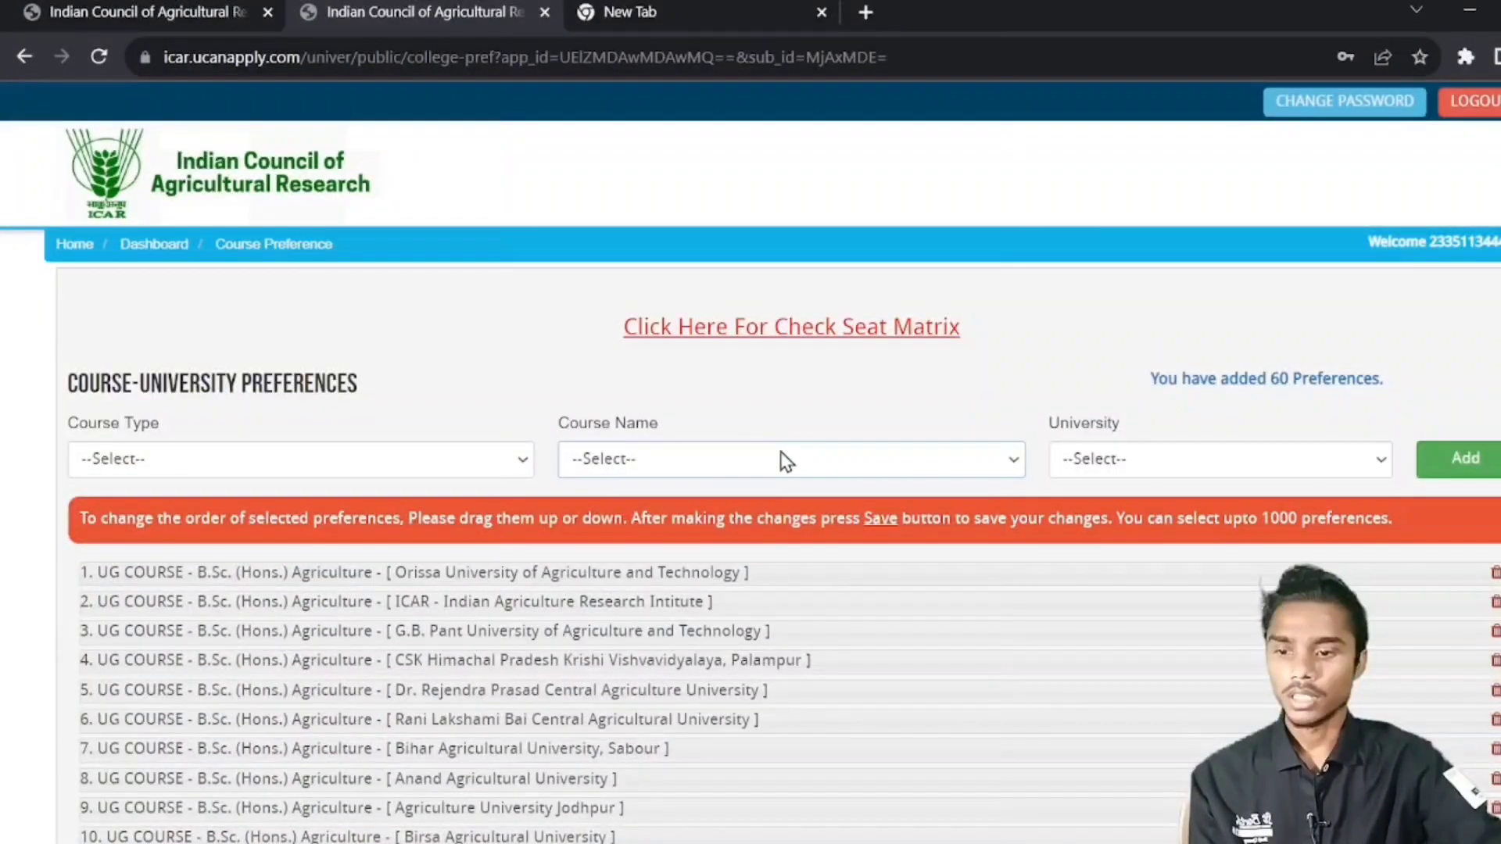
left_click(494, 463)
left_click(375, 509)
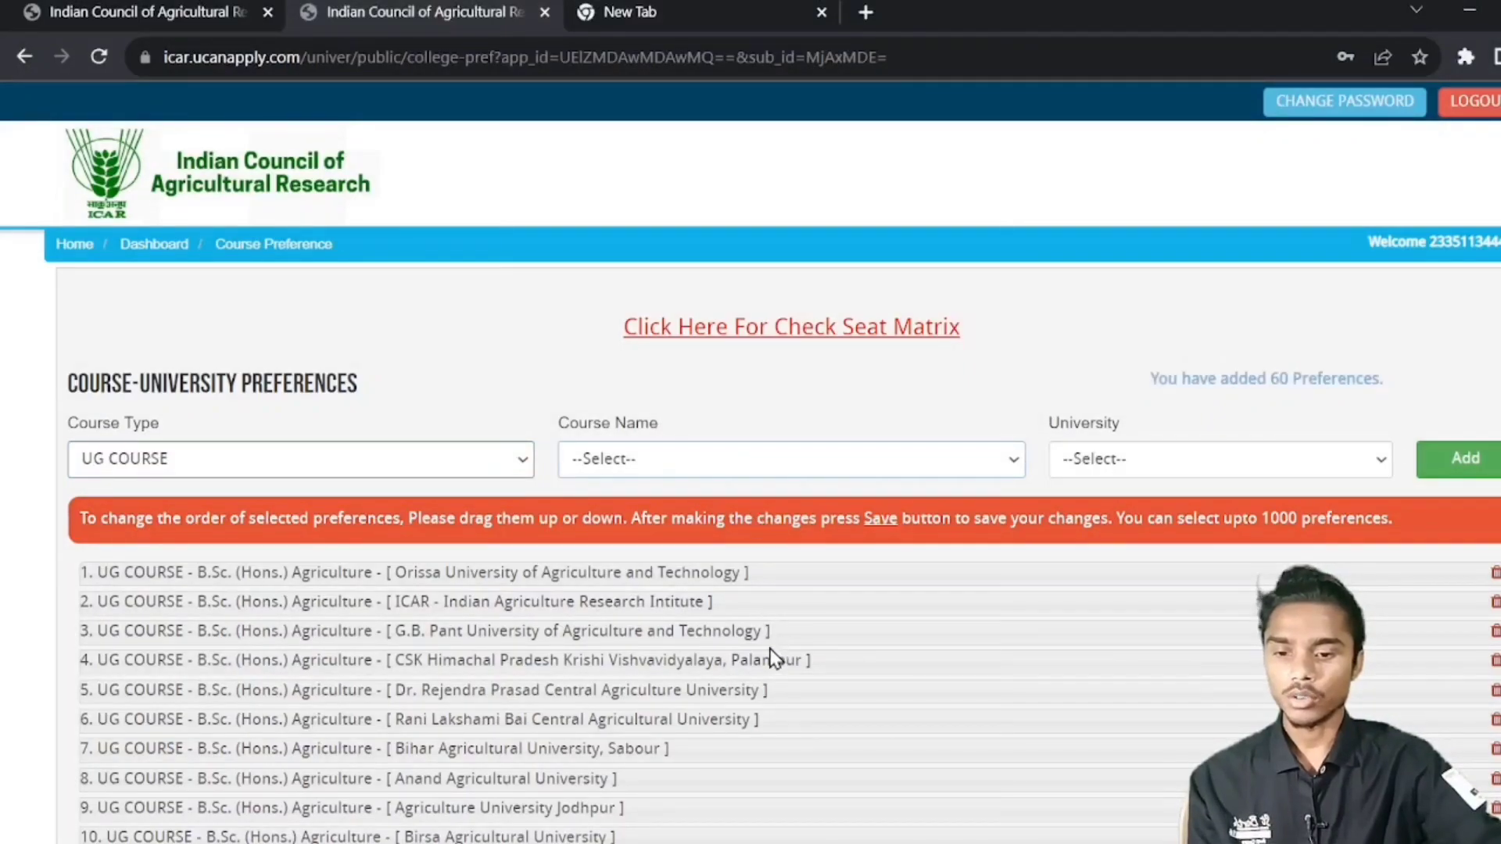
left_click(742, 688)
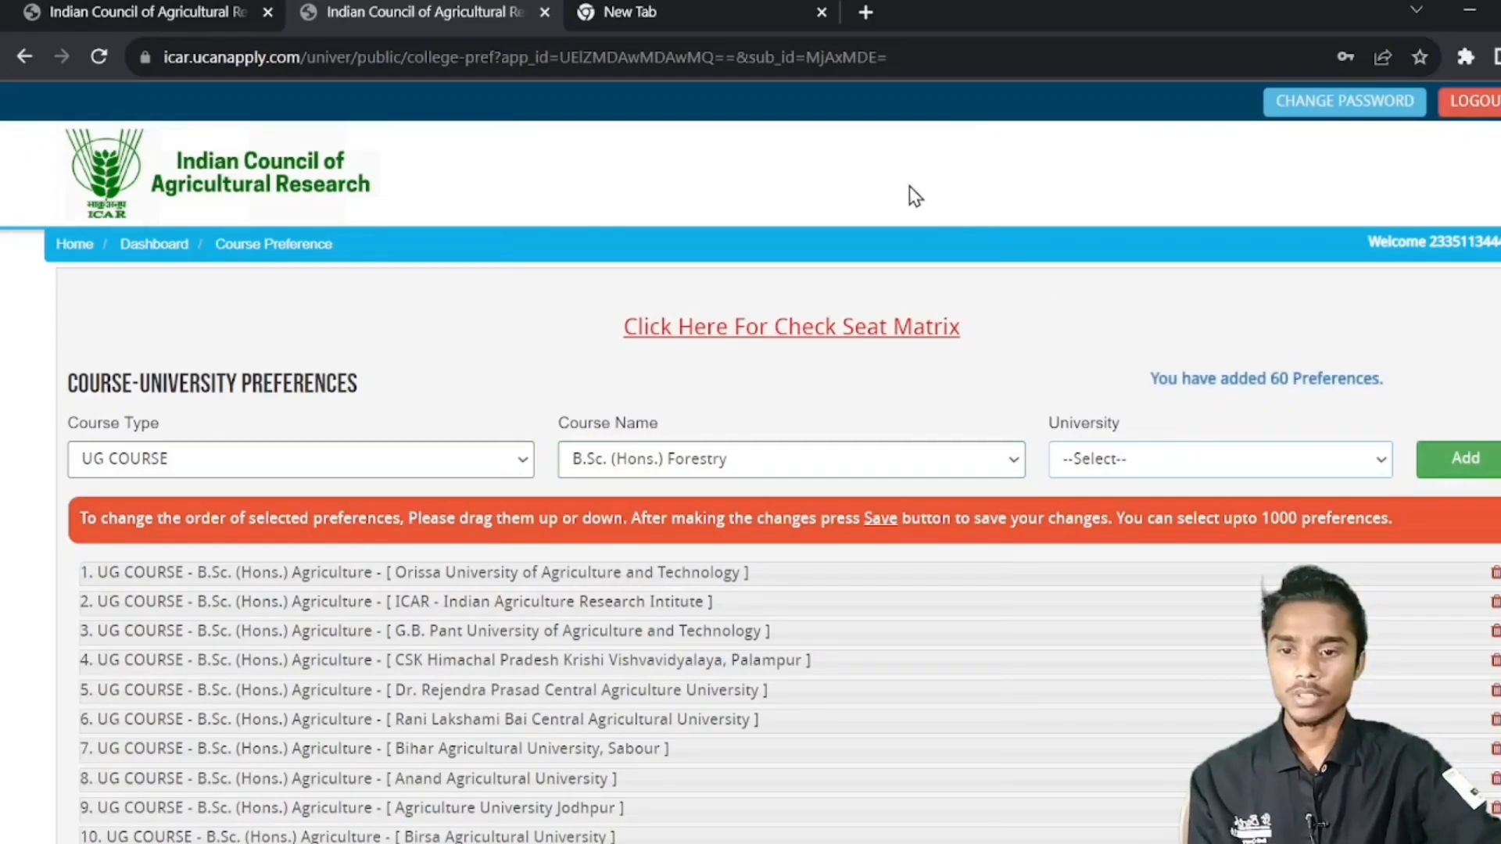
Add Forestry preferences for Dr. Y.S. Parmar, Rani Lakshami Bai, Dr. Rejendra Prasad, Kota, Banda, Navsari, Kerala, Birsa, Jawahar Lal Nehru and Orissa universities.
left_click(1219, 458)
left_click(1438, 454)
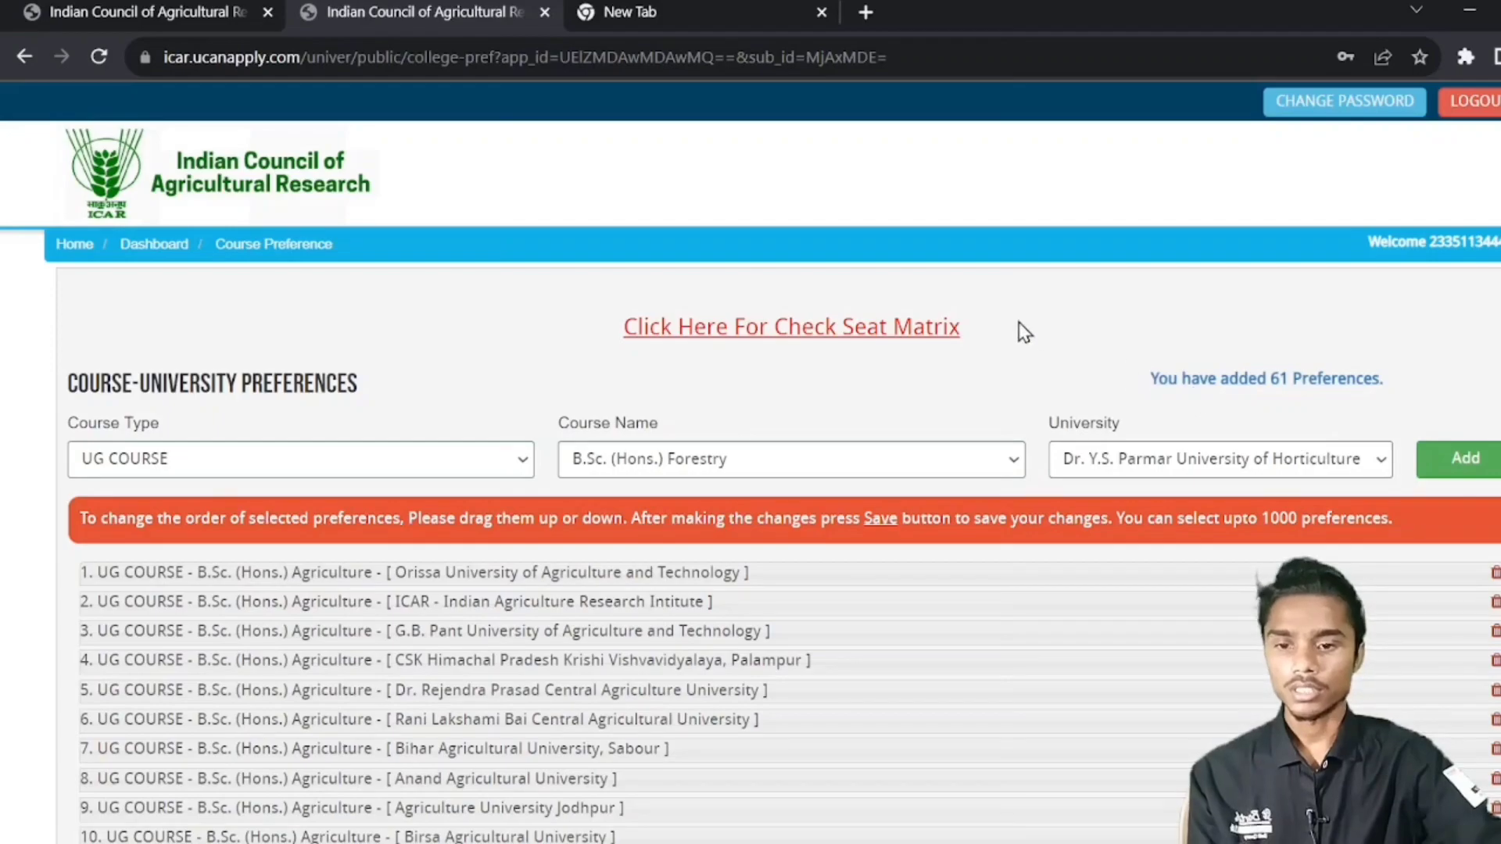
left_click(1220, 459)
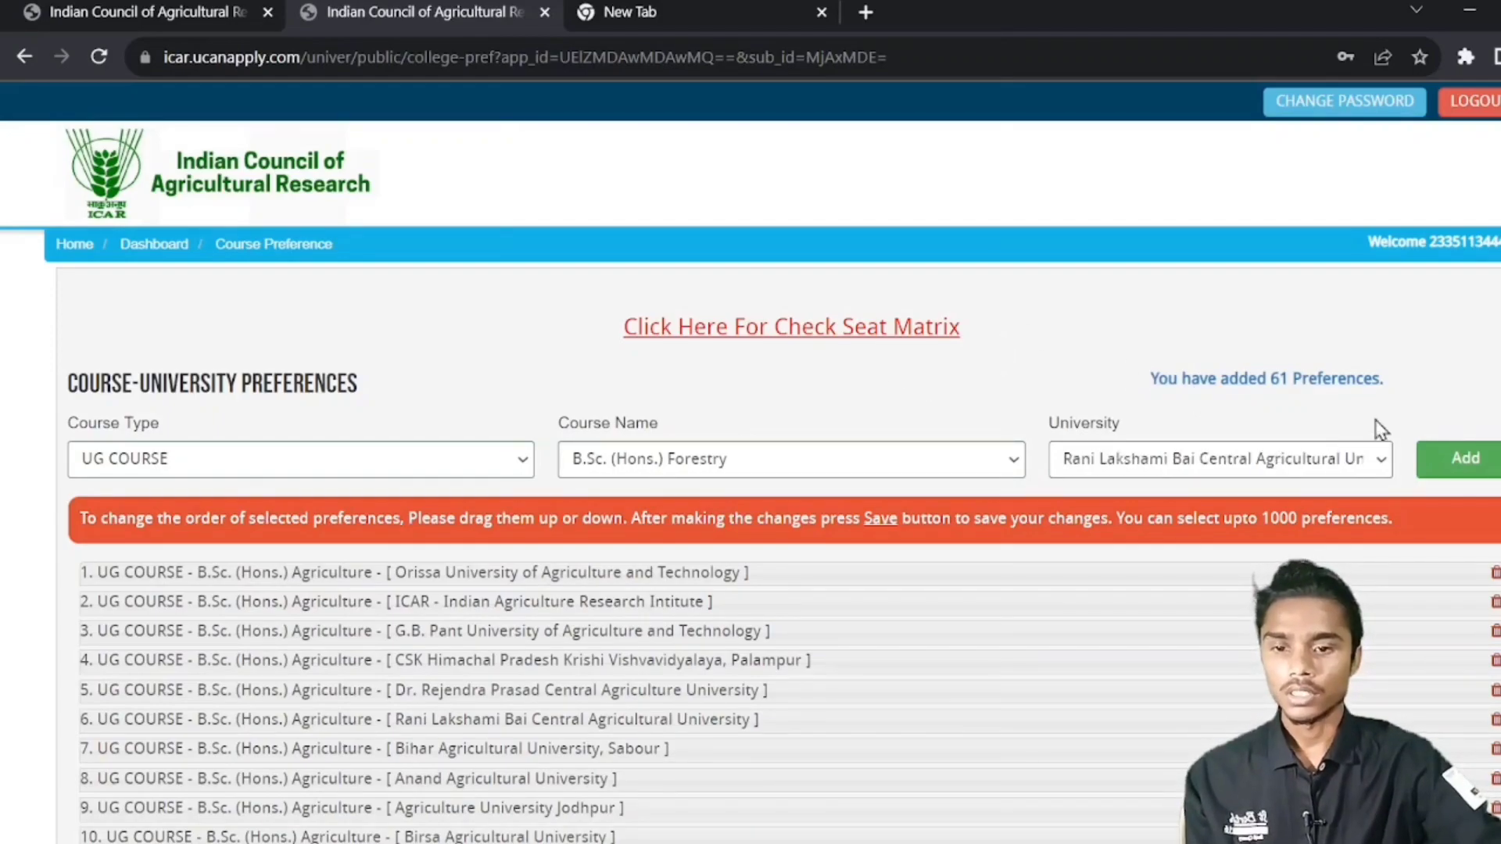
left_click(1469, 469)
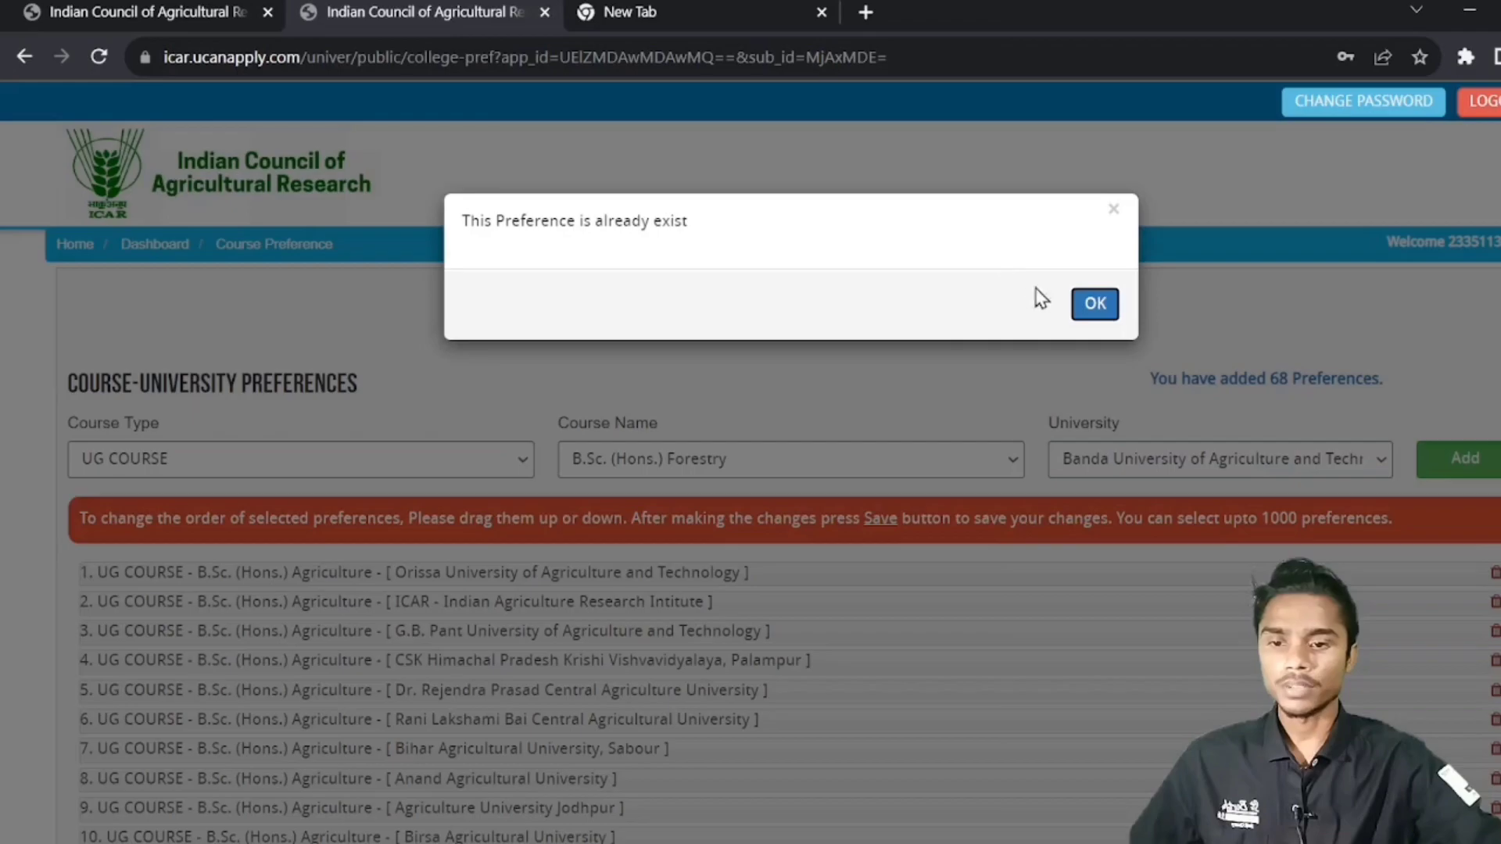
left_click(1098, 306)
Move the Horticulture preference for Rajmata Vijayaraje Scindia krishi Vishwa Vidyalaya above the one for Navsari Agricultural University.
scroll(927, 526, "down", 8)
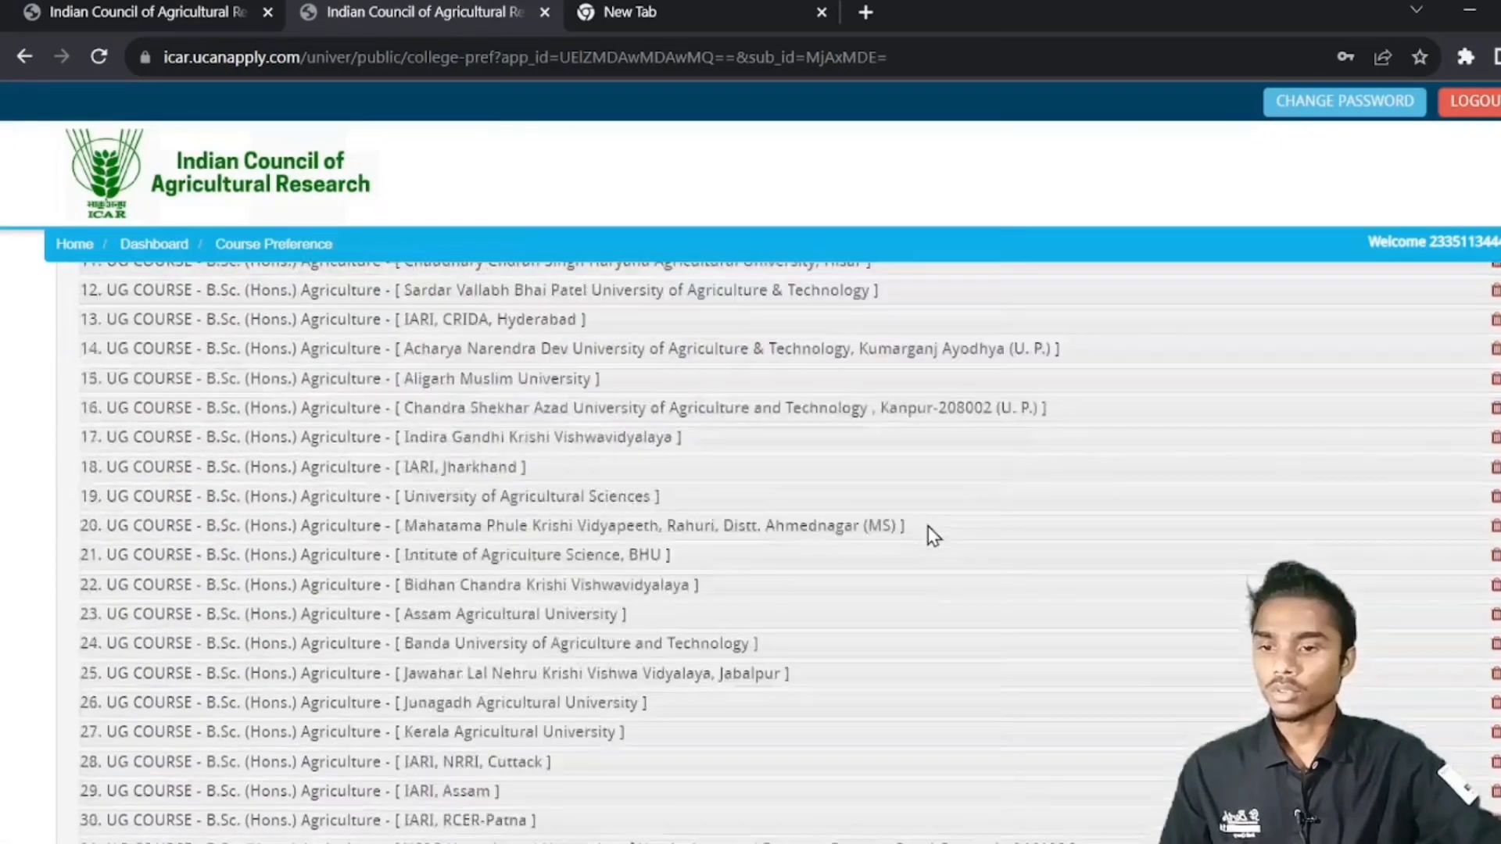
scroll(927, 527, "down", 15)
scroll(888, 536, "up", 10)
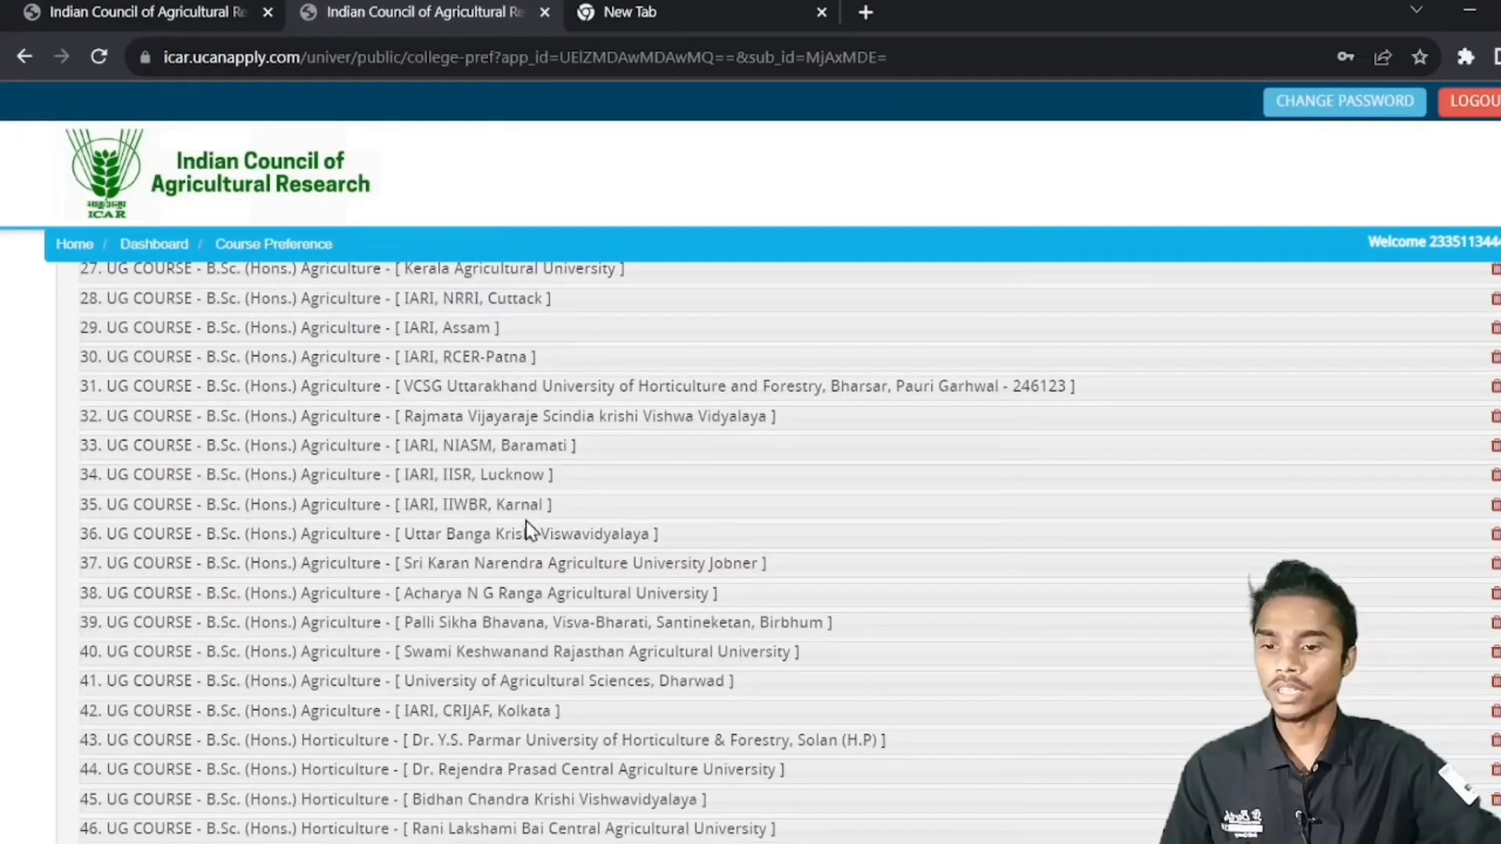
scroll(396, 568, "down", 4)
scroll(396, 568, "down", 4)
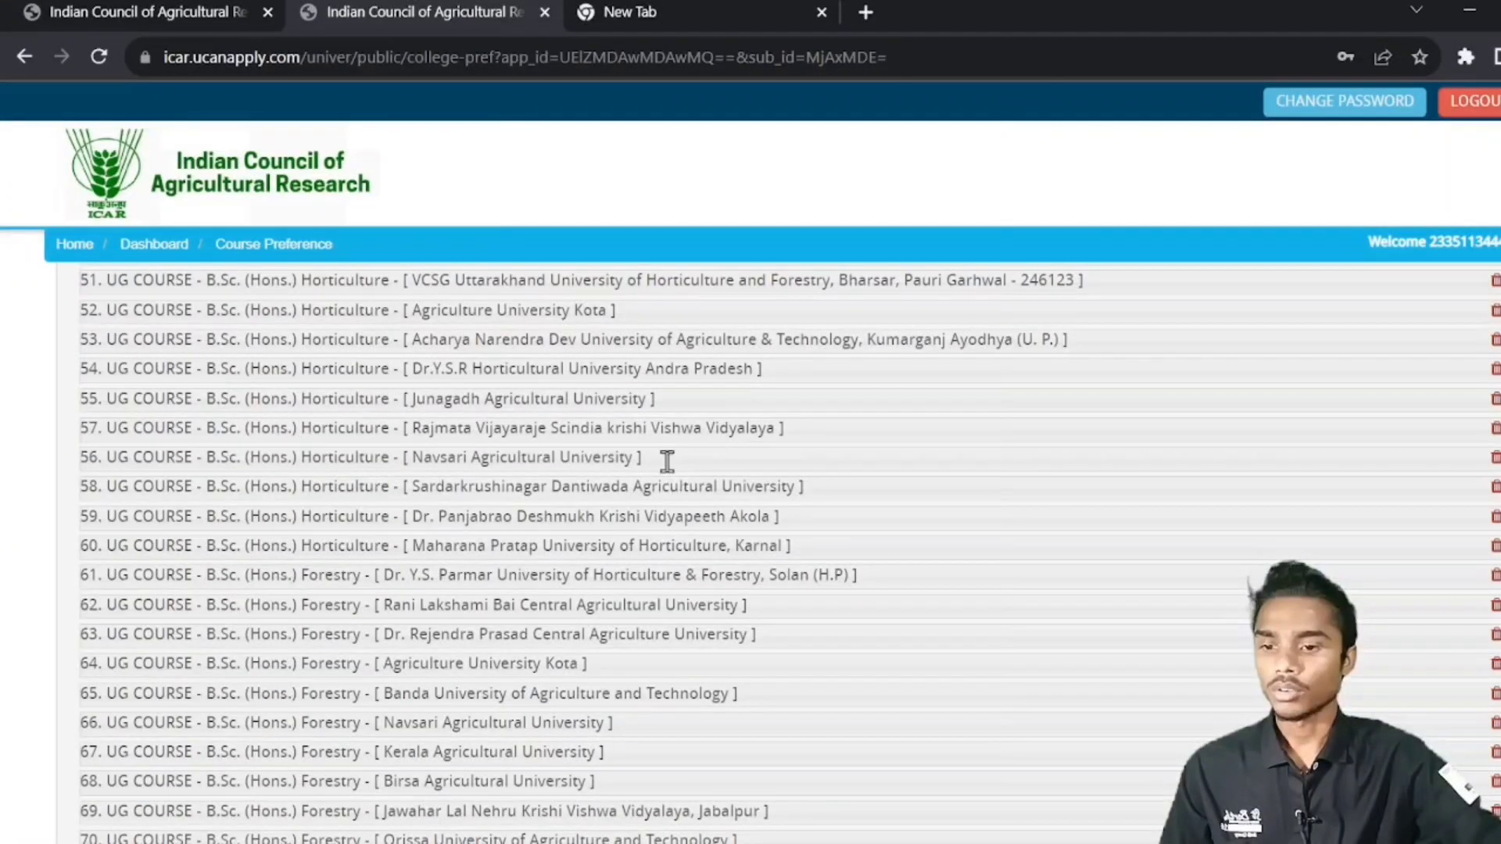
scroll(550, 534, "down", 1)
scroll(550, 534, "down", 3)
Examine the order of the Horticulture and Agriculture preferences, back up to the first entry.
scroll(837, 545, "up", 8)
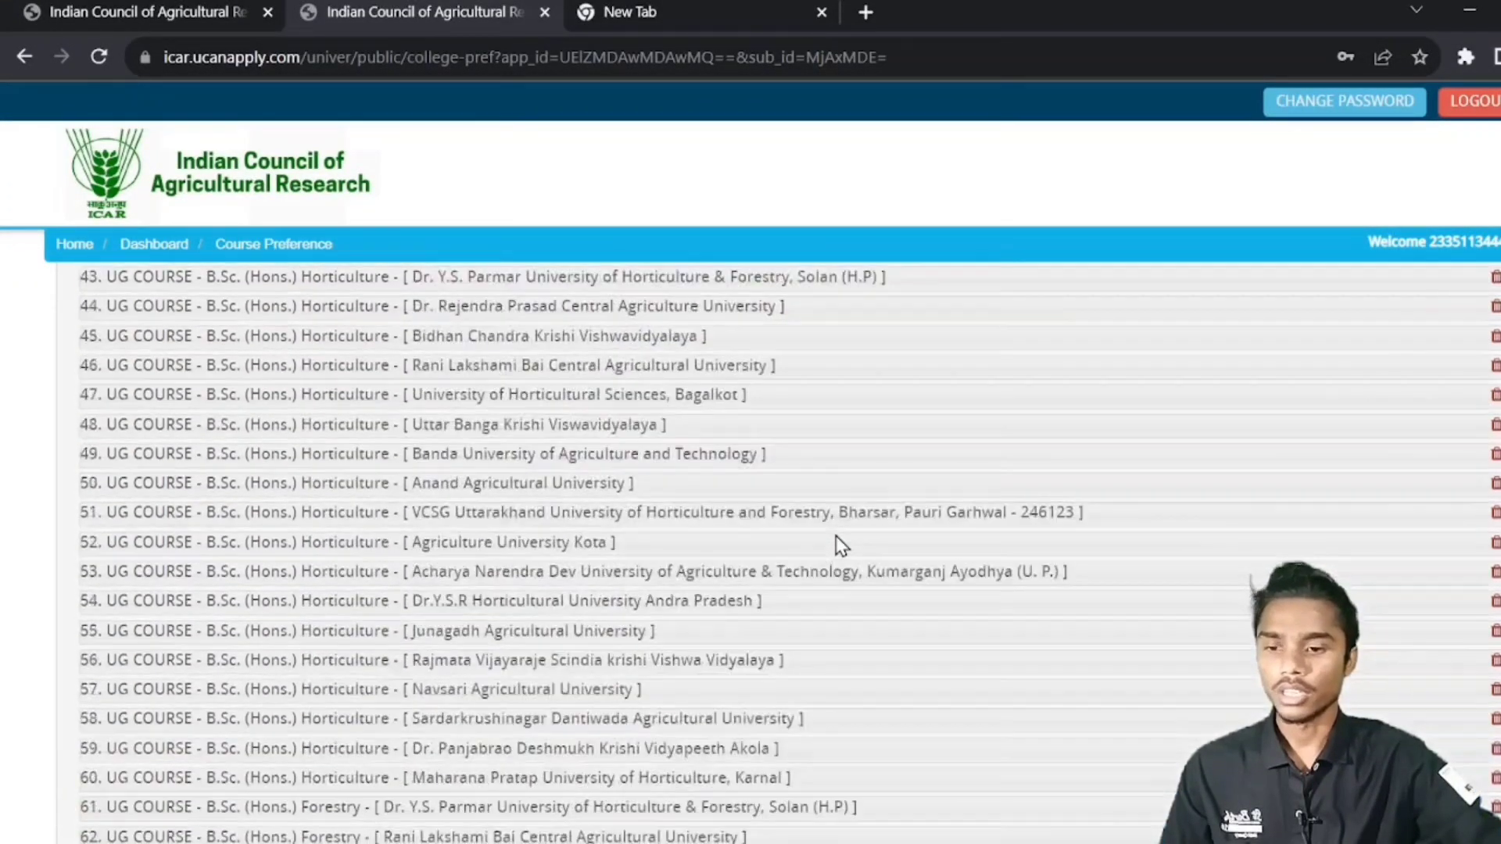
scroll(838, 546, "up", 7)
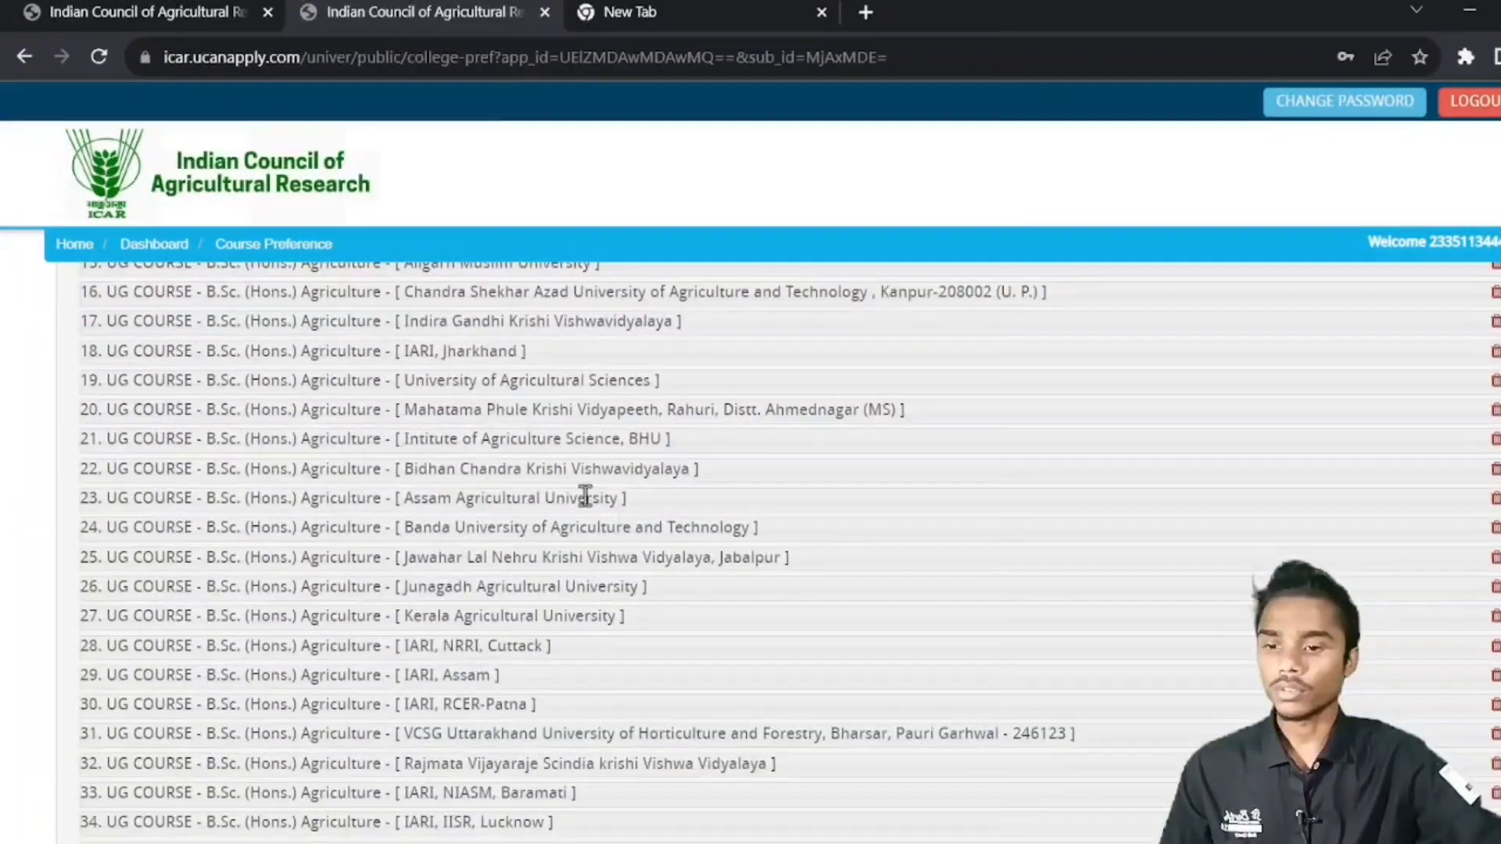
scroll(546, 473, "up", 6)
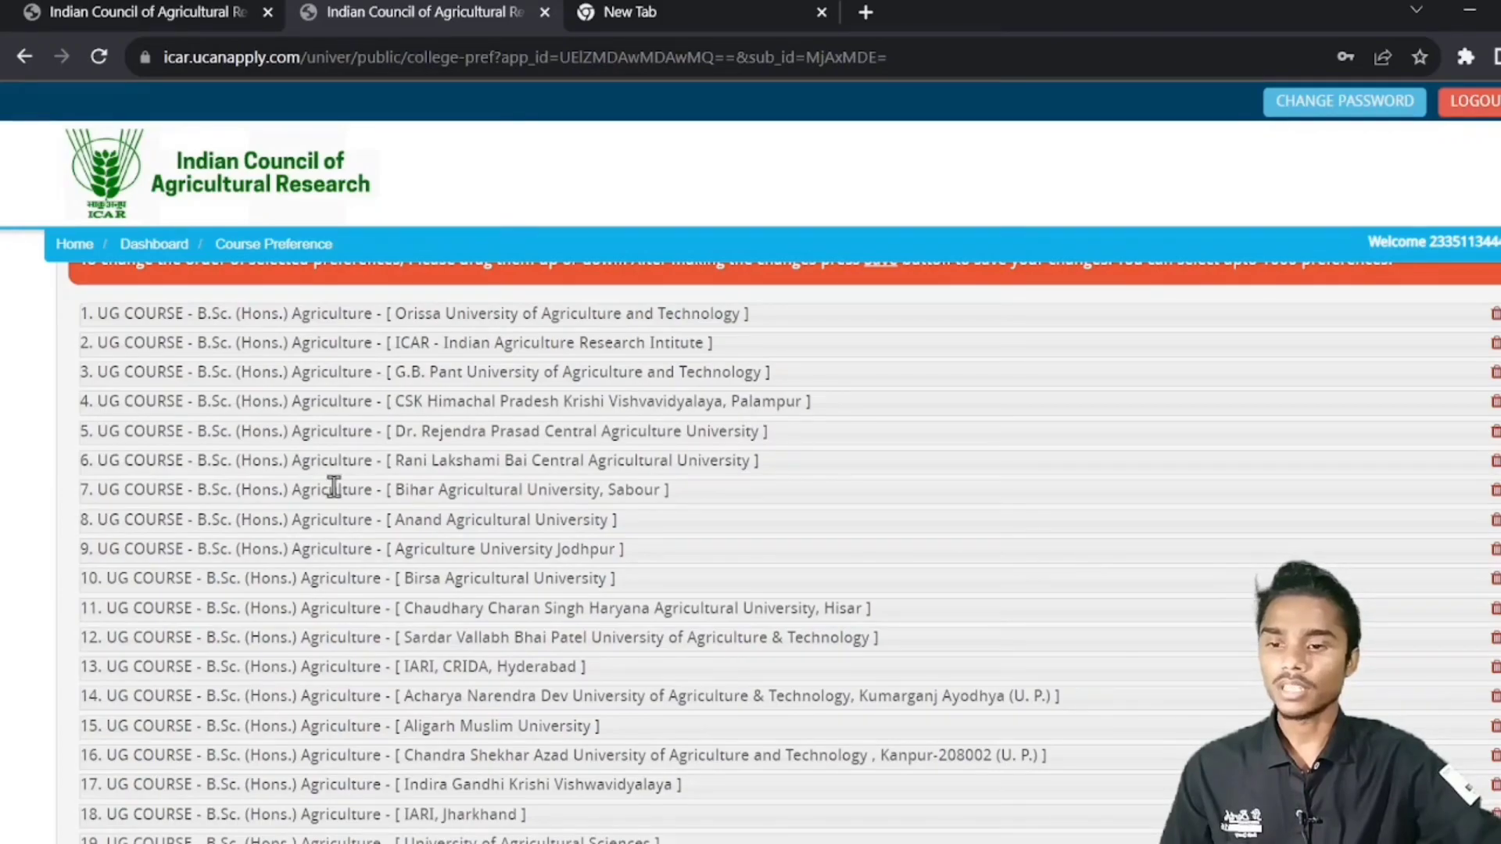
scroll(410, 503, "down", 5)
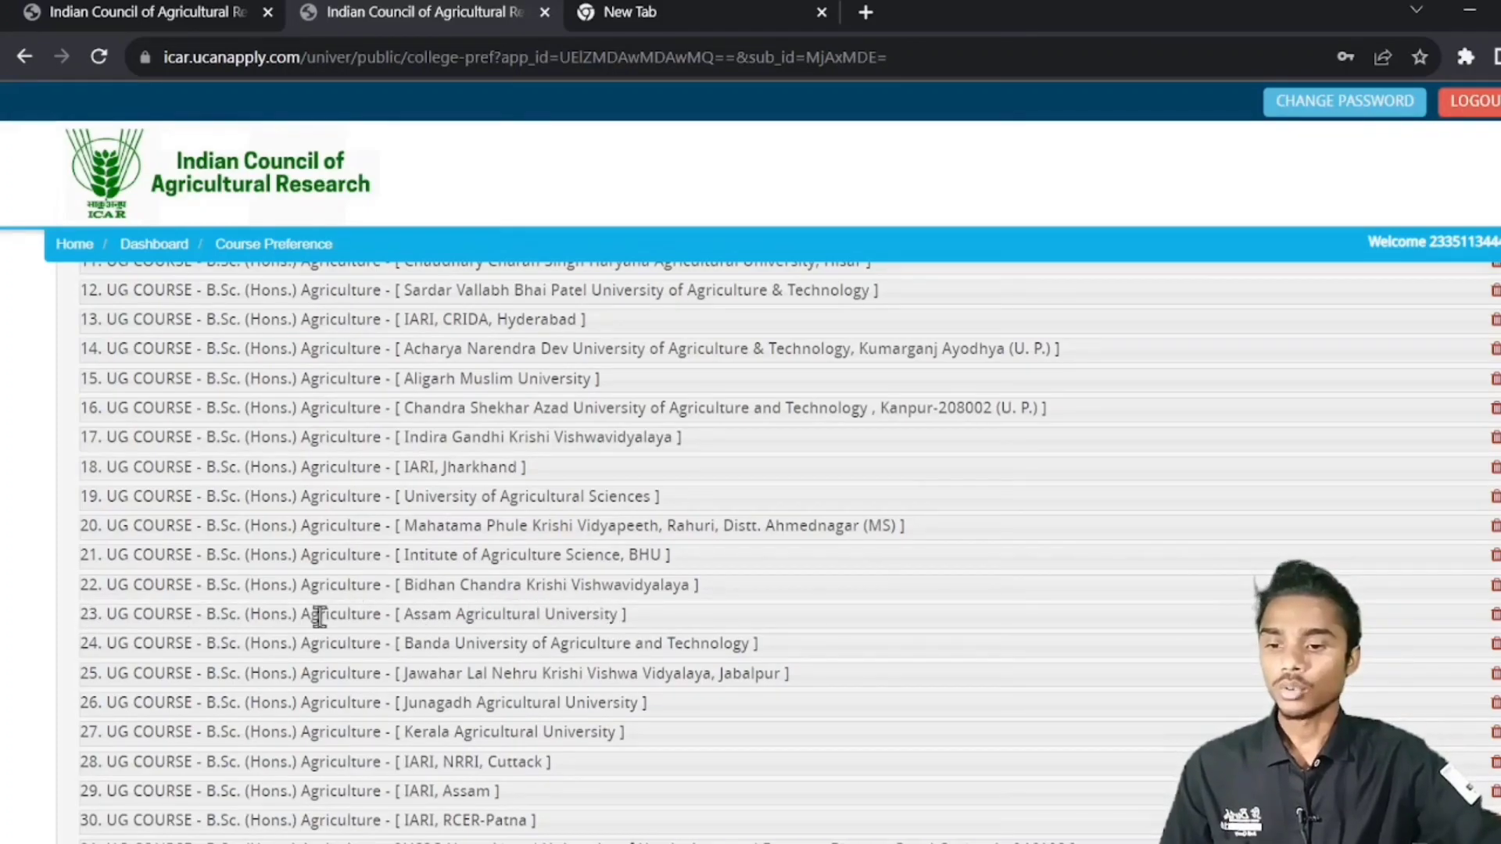
scroll(319, 618, "up", 2)
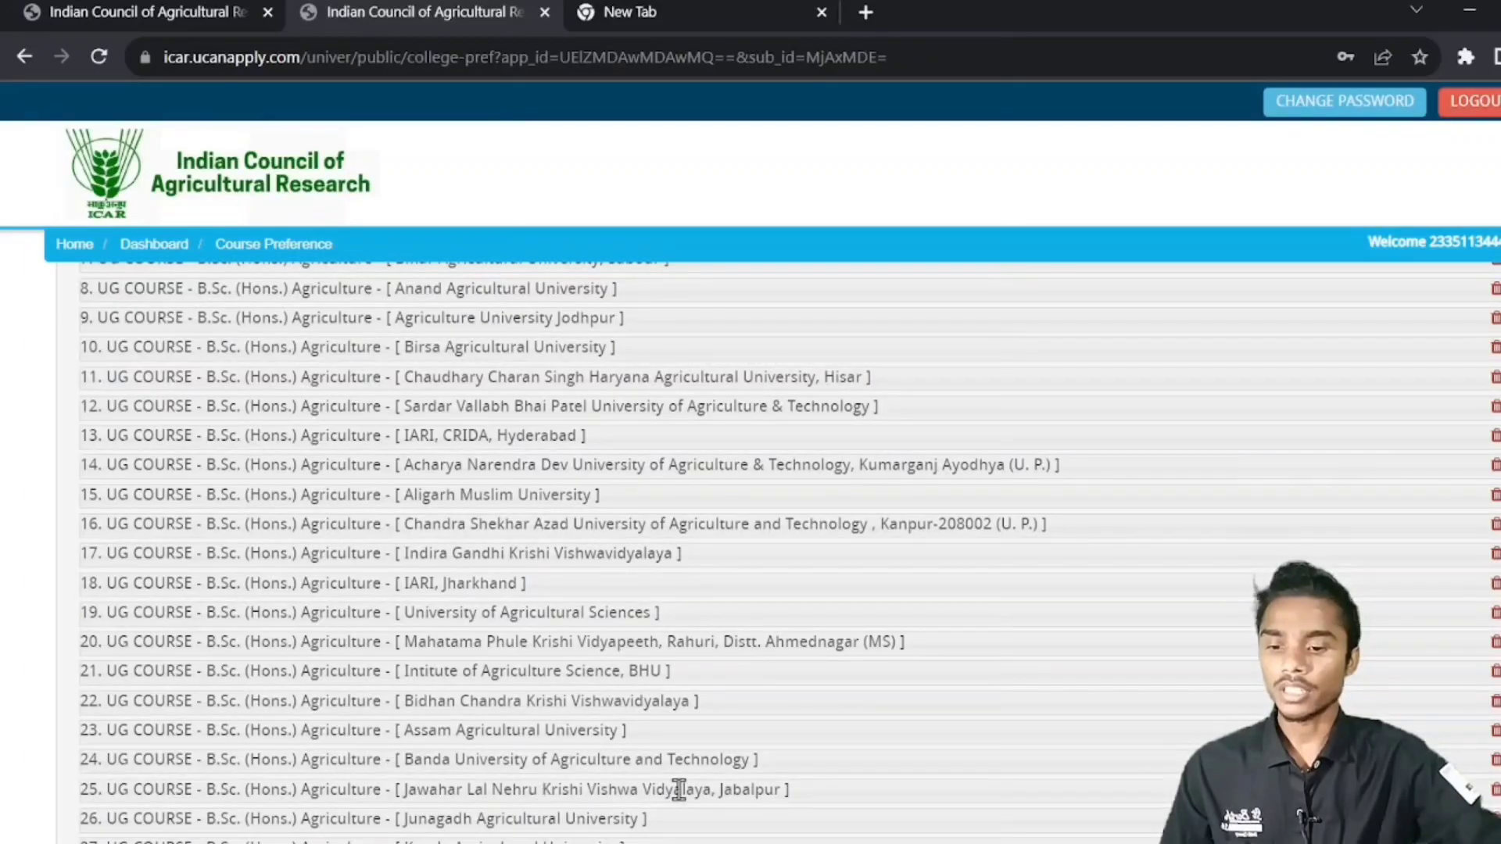
scroll(656, 774, "down", 2)
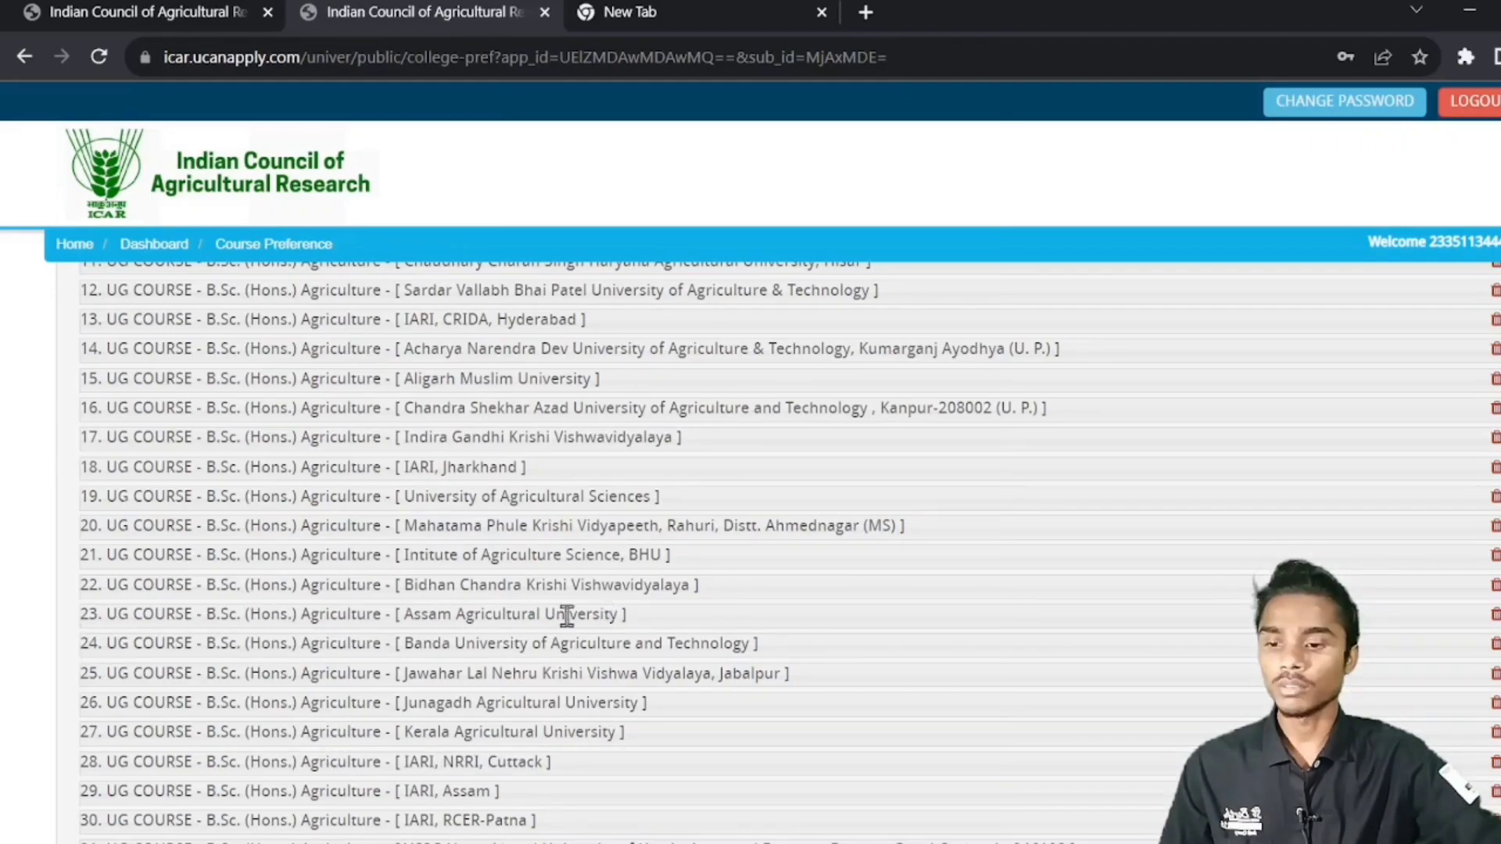
scroll(255, 579, "up", 6)
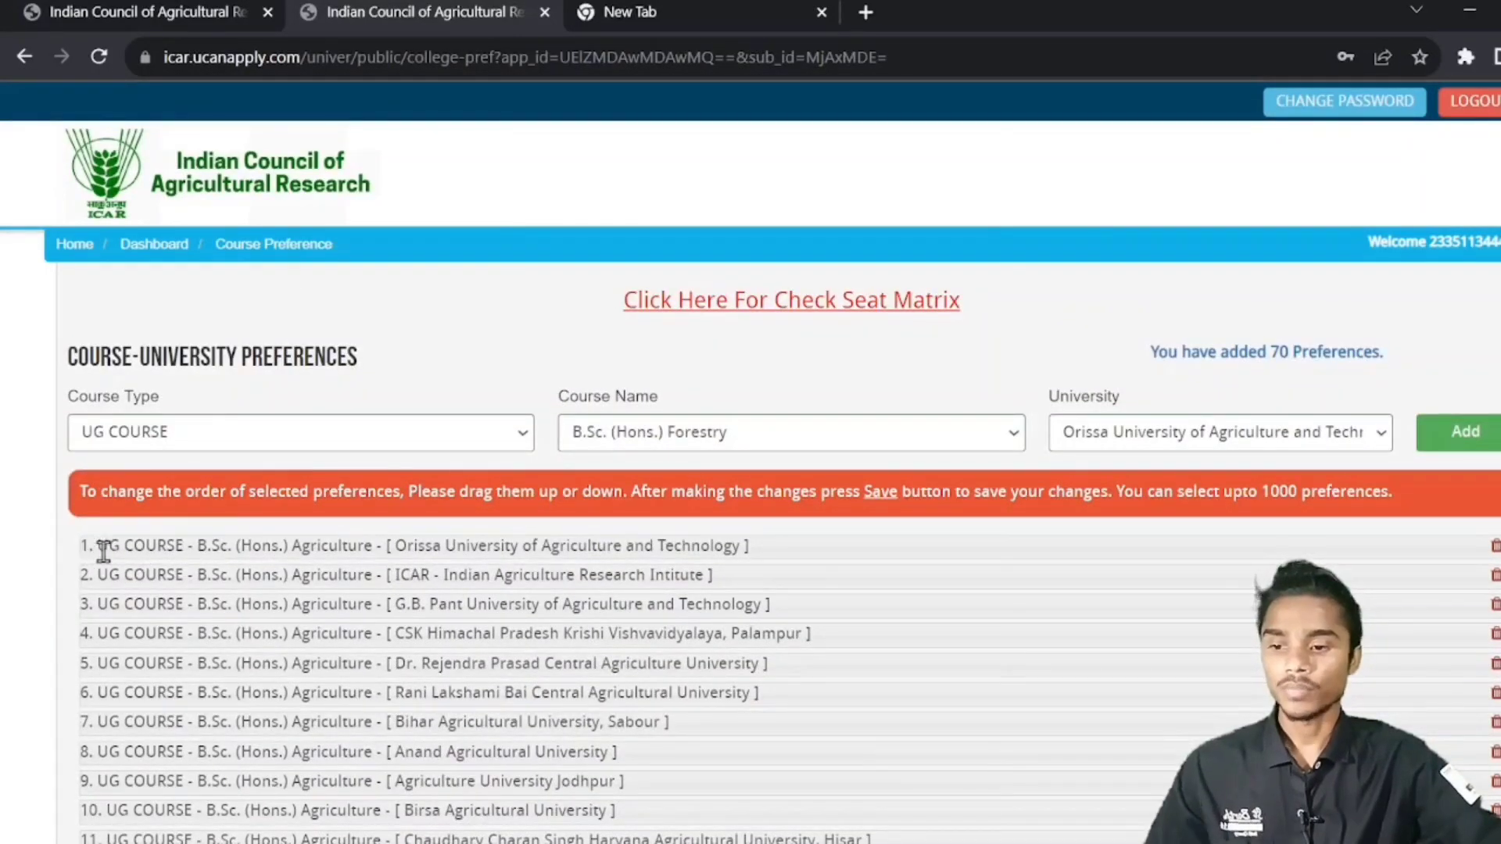
scroll(105, 551, "down", 3)
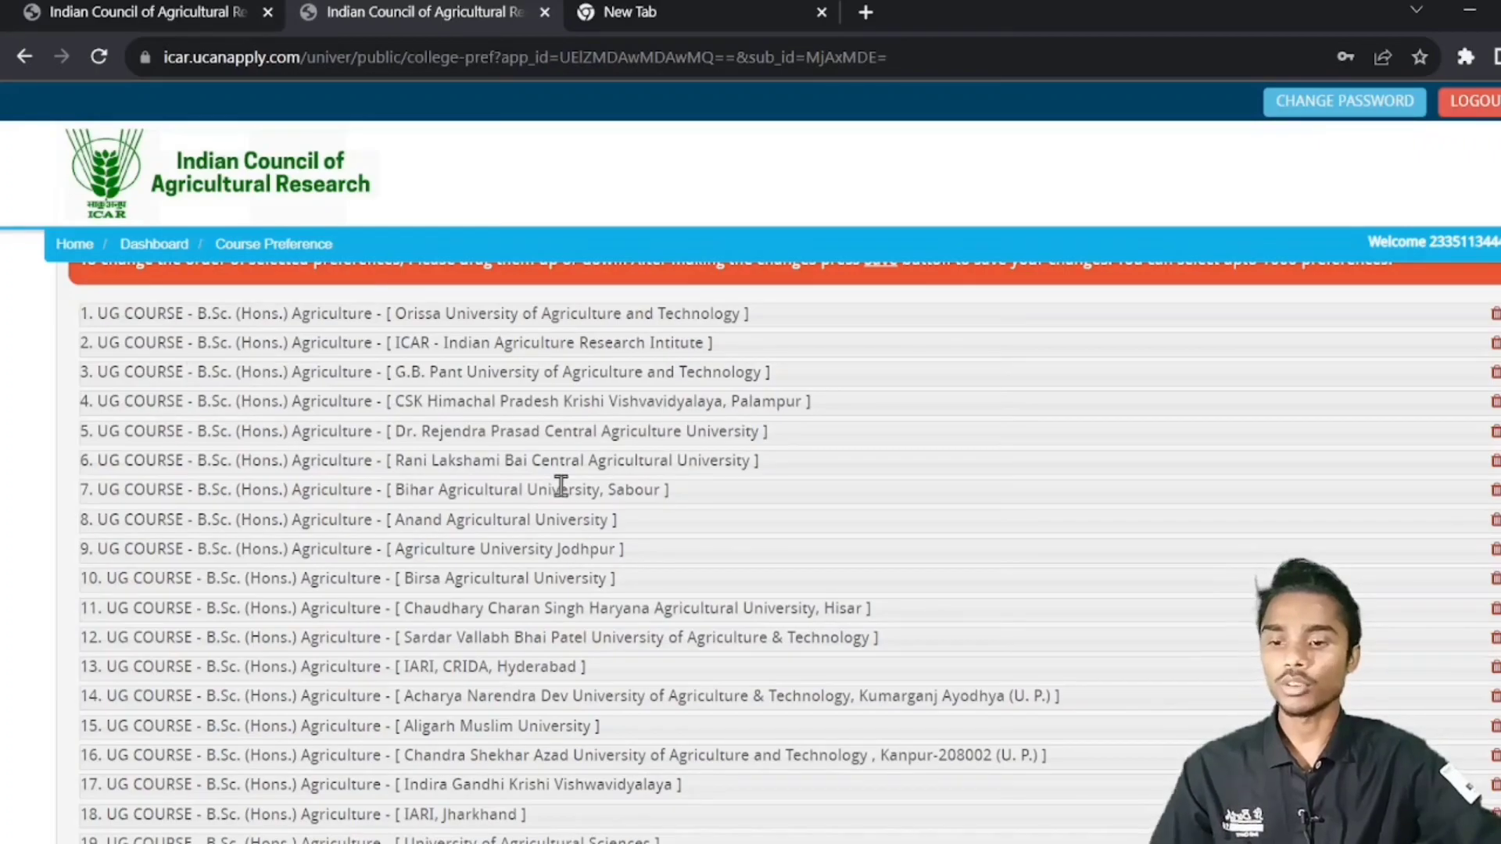
scroll(561, 491, "down", 2)
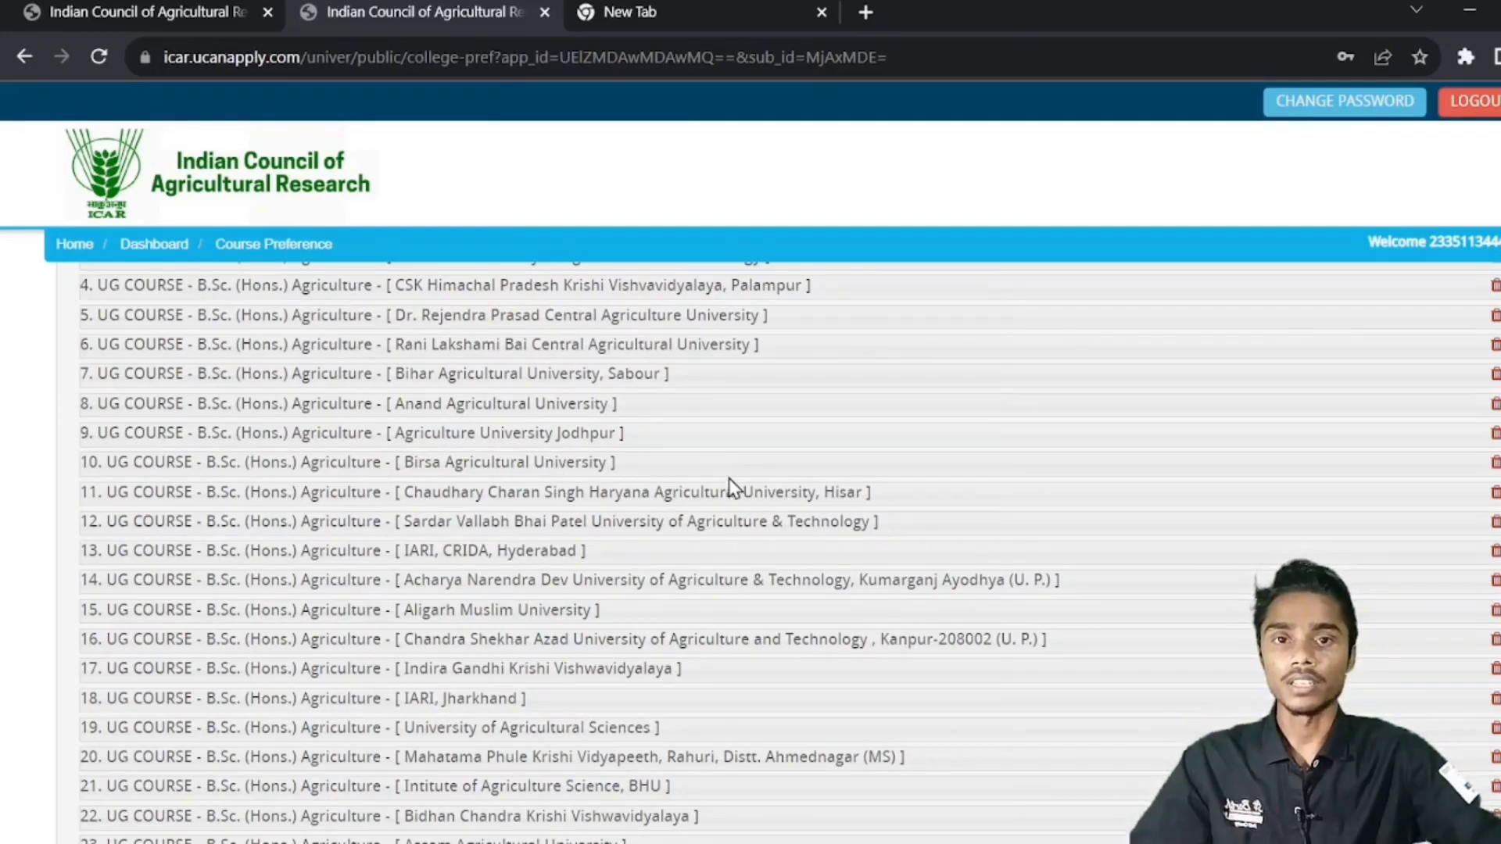
Save the list of Agriculture, Horticulture and Forestry preferences and check it through to the last entry.
scroll(703, 494, "down", 15)
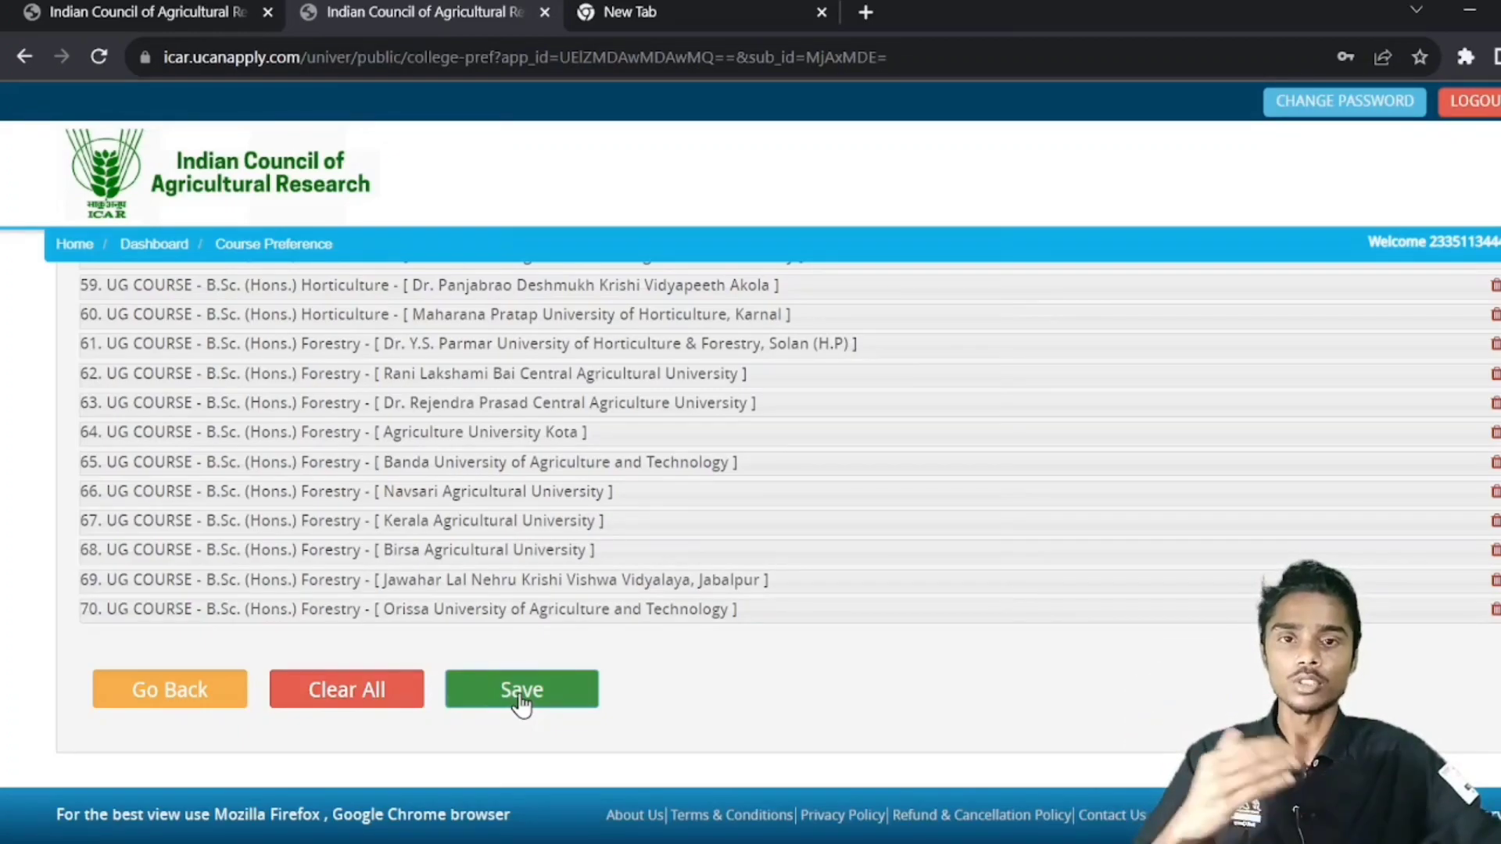
left_click(521, 692)
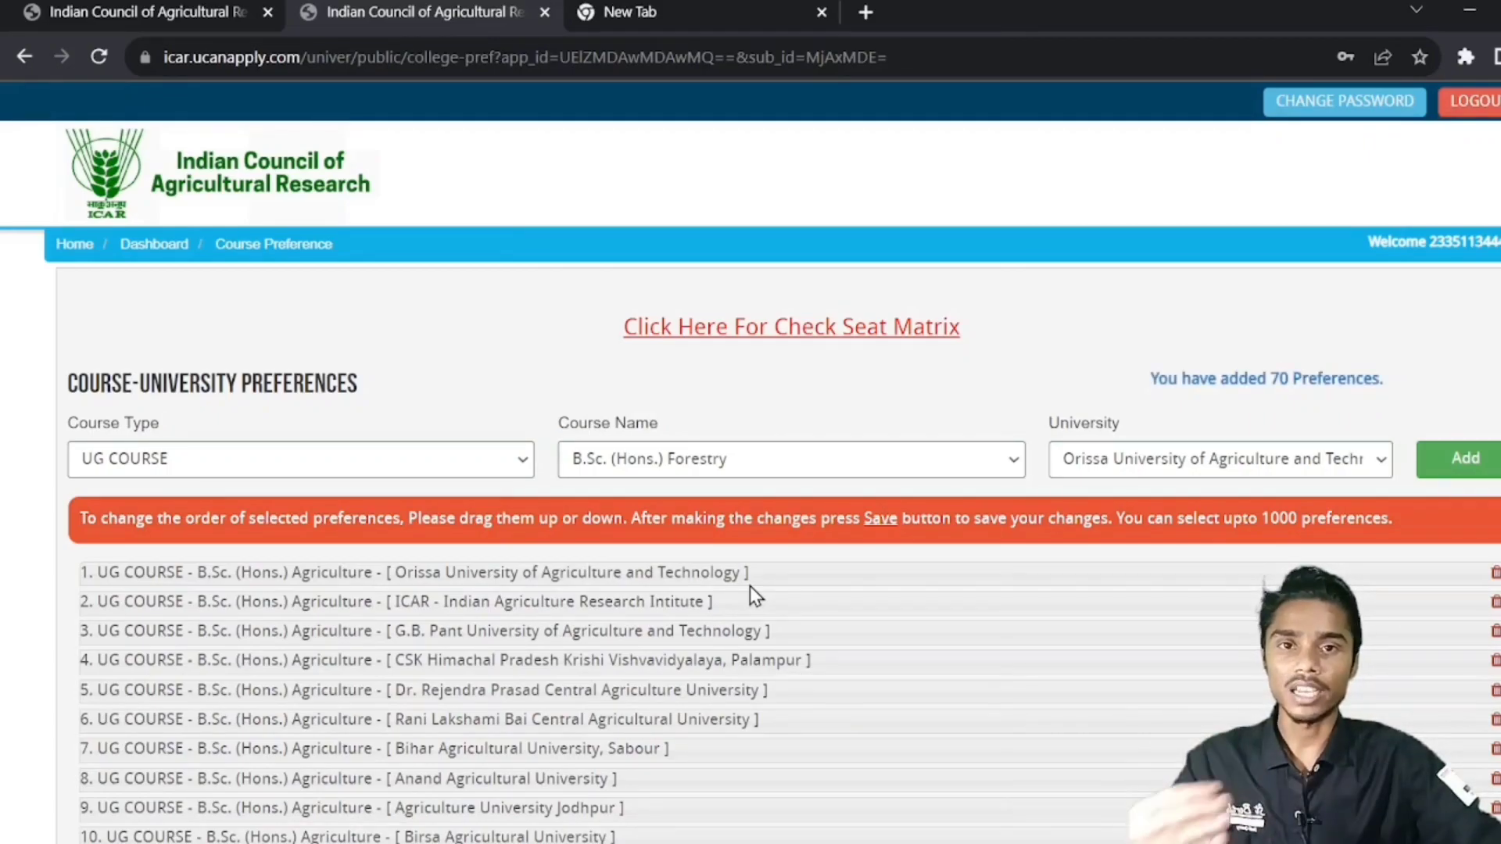
scroll(602, 579, "down", 10)
scroll(582, 623, "down", 10)
scroll(615, 550, "up", 12)
scroll(606, 535, "up", 5)
scroll(492, 469, "down", 17)
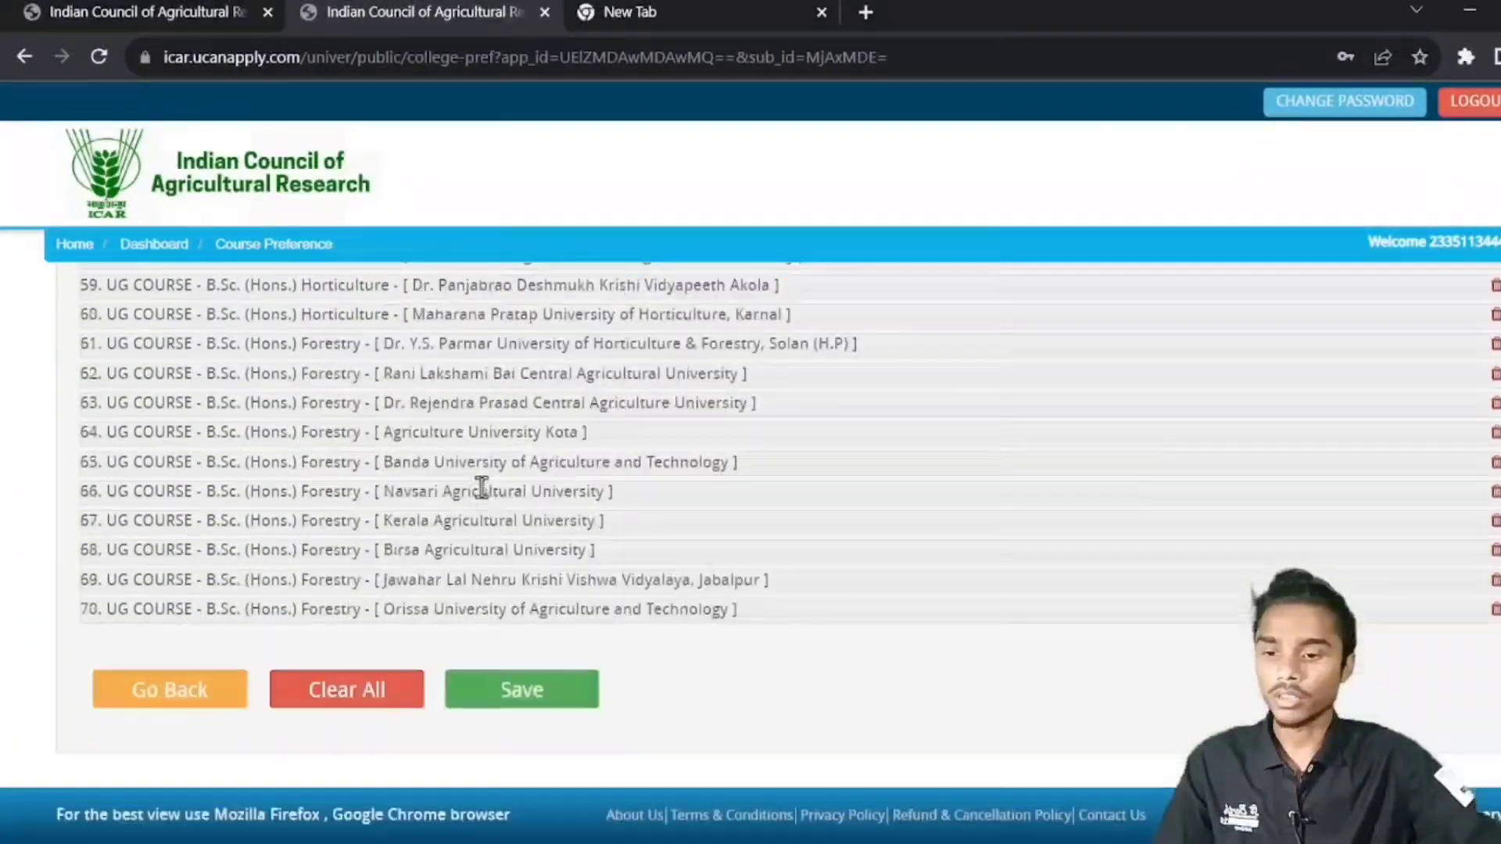
Set the course to B.Sc. (Hons.) Community Science and add a preference for ICAR - Indian Agriculture Research Intitute.
scroll(481, 490, "up", 20)
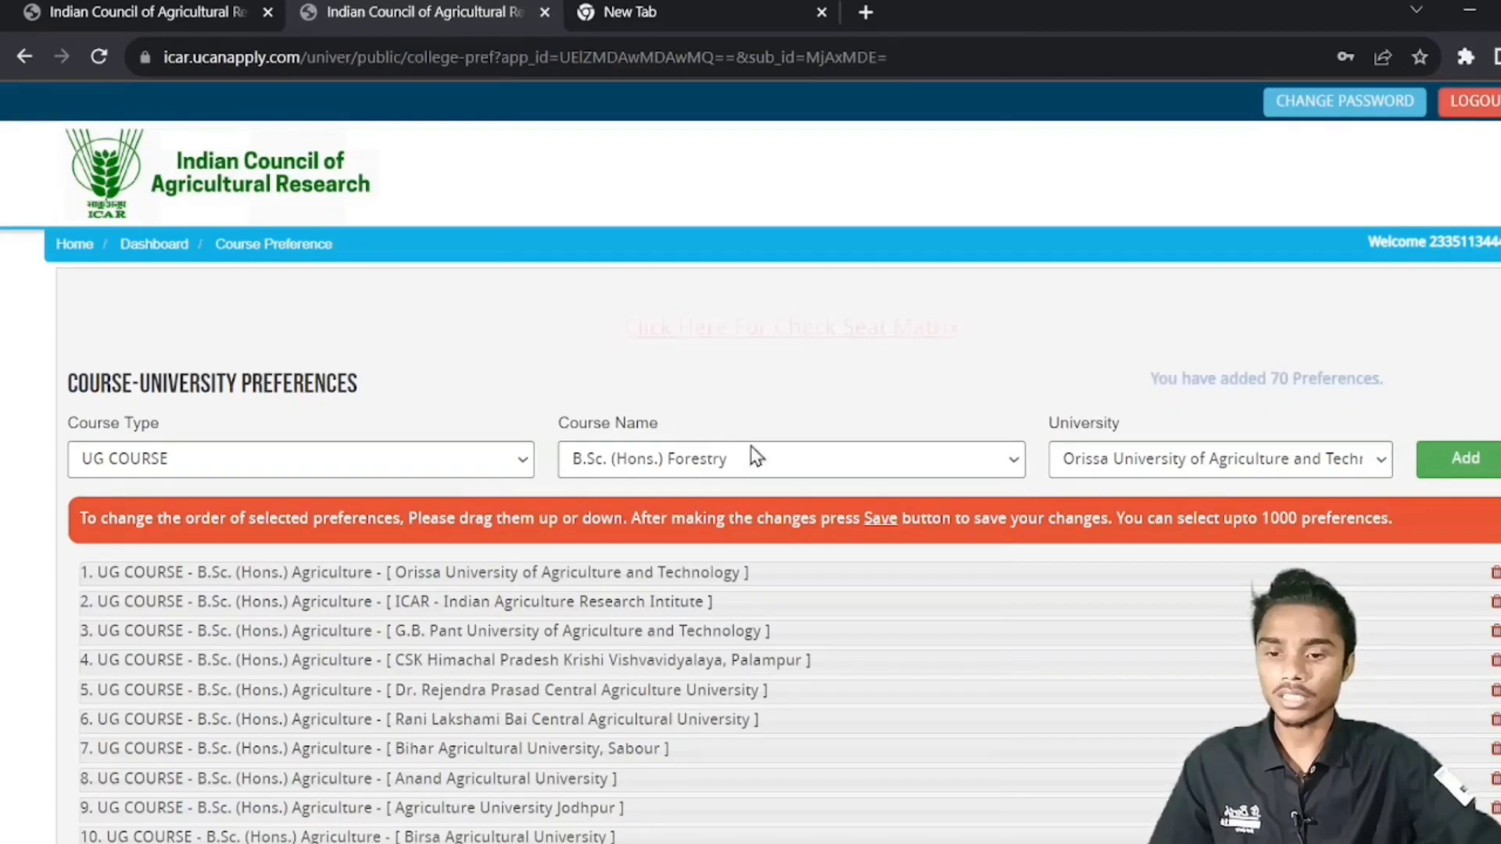
left_click_drag(559, 423, 660, 426)
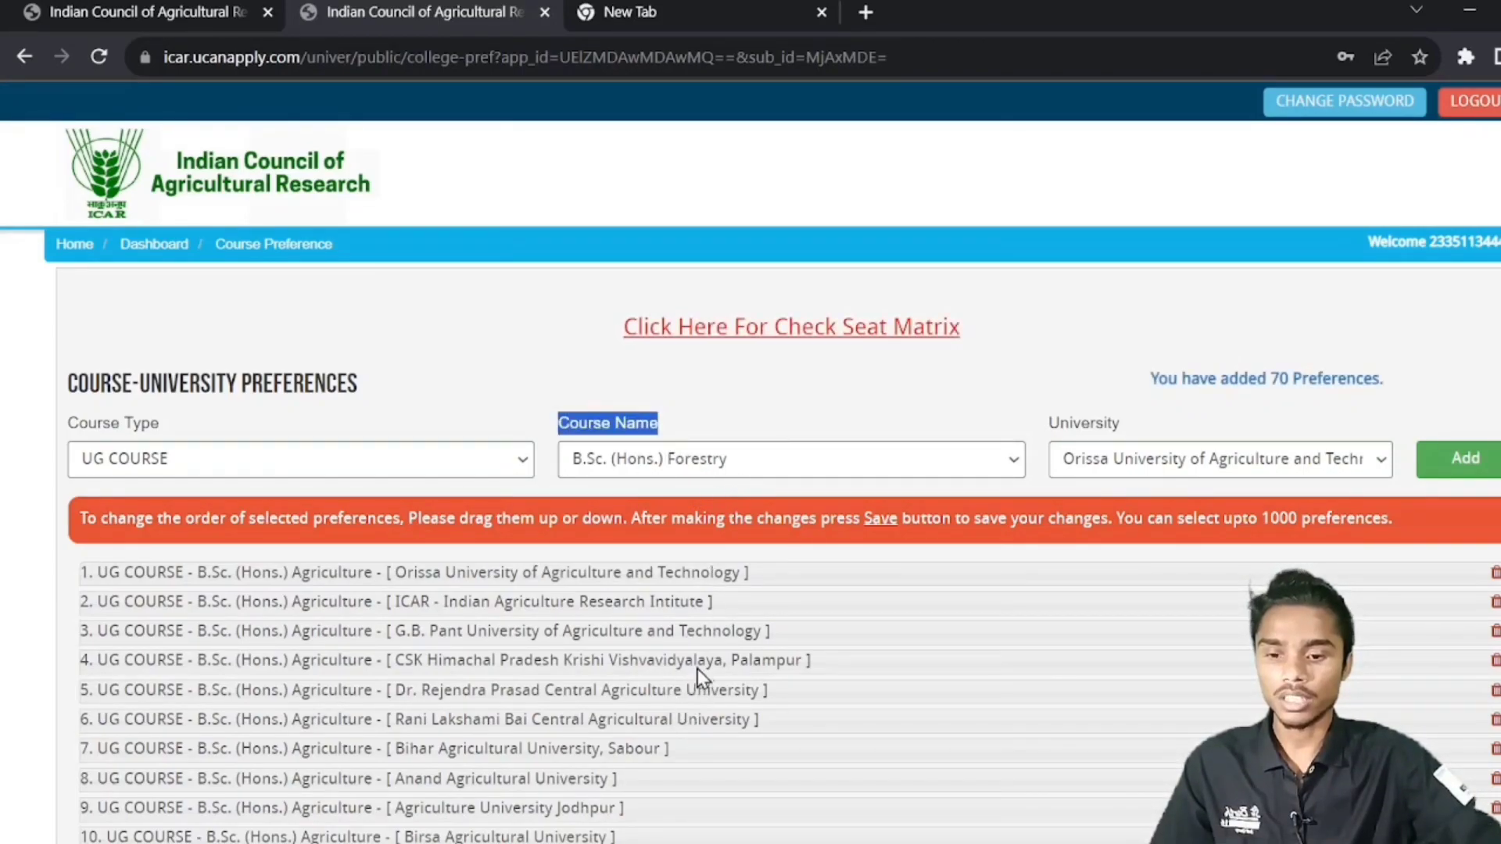
left_click(697, 616)
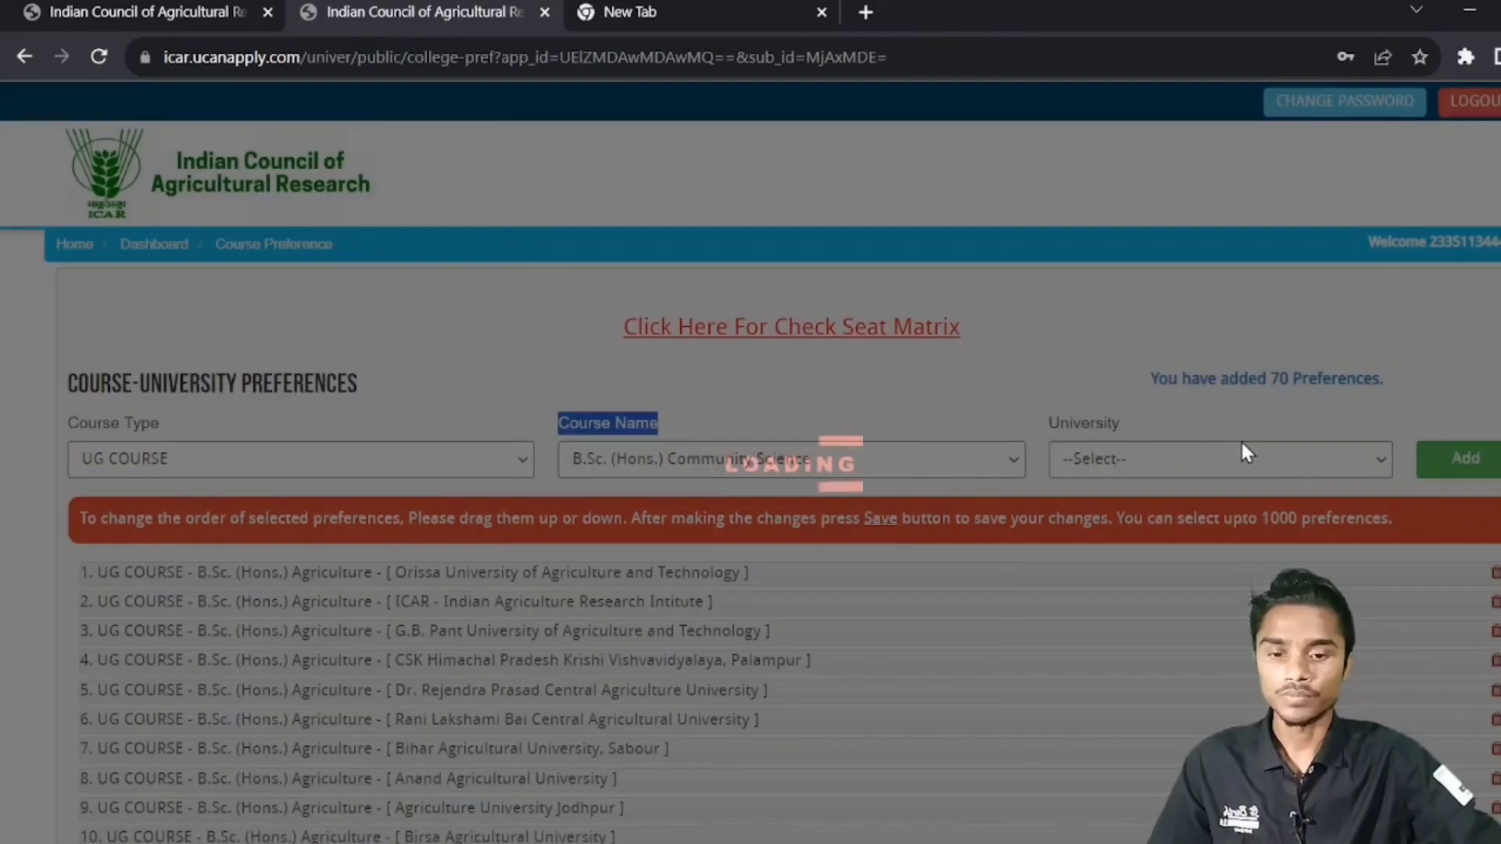
scroll(1266, 437, "down", 5)
scroll(1290, 391, "up", 3)
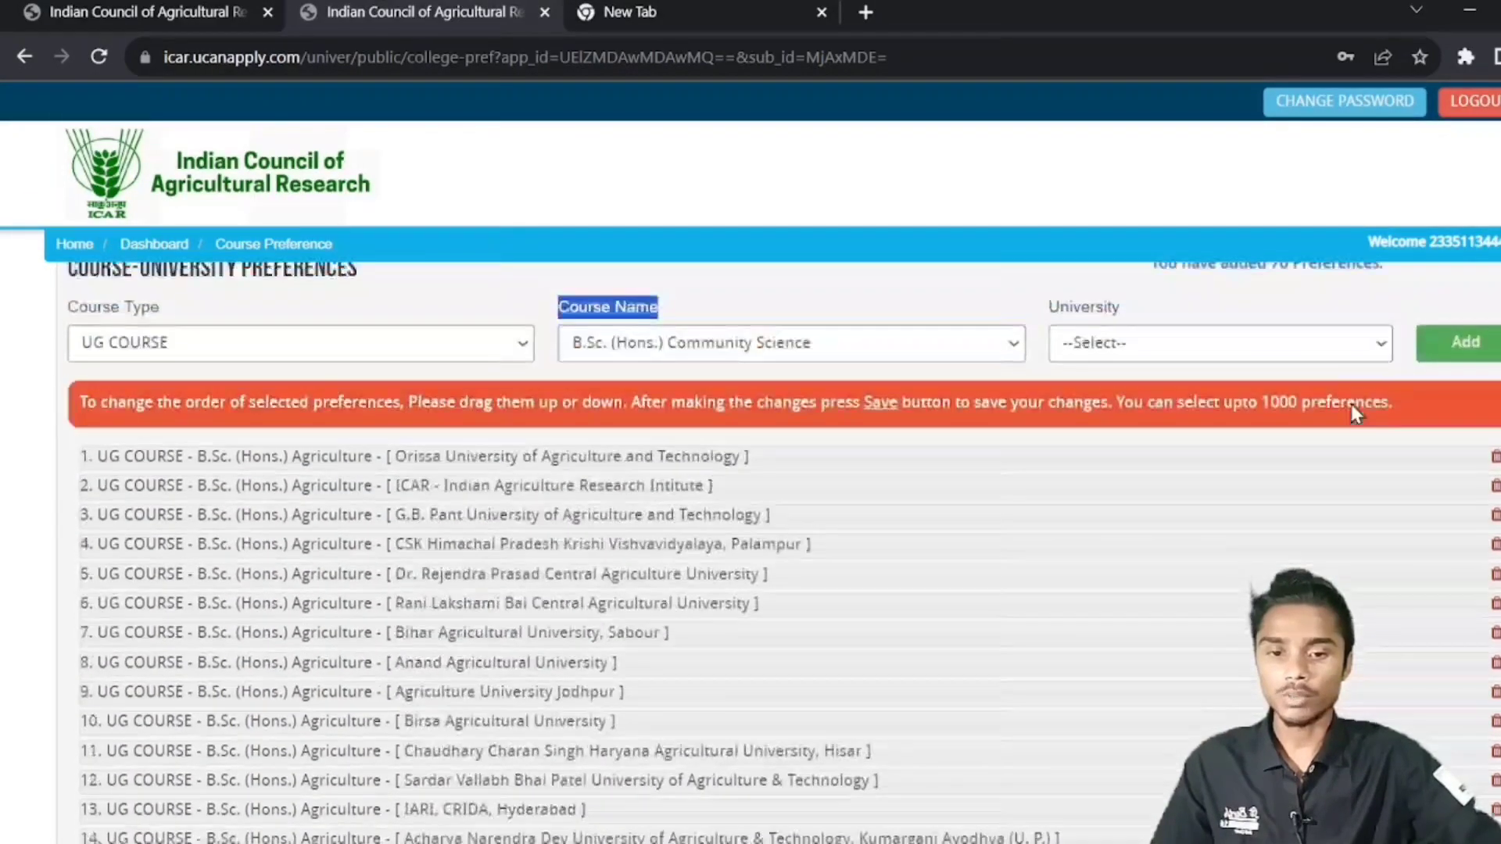
left_click(1303, 356)
left_click(841, 715)
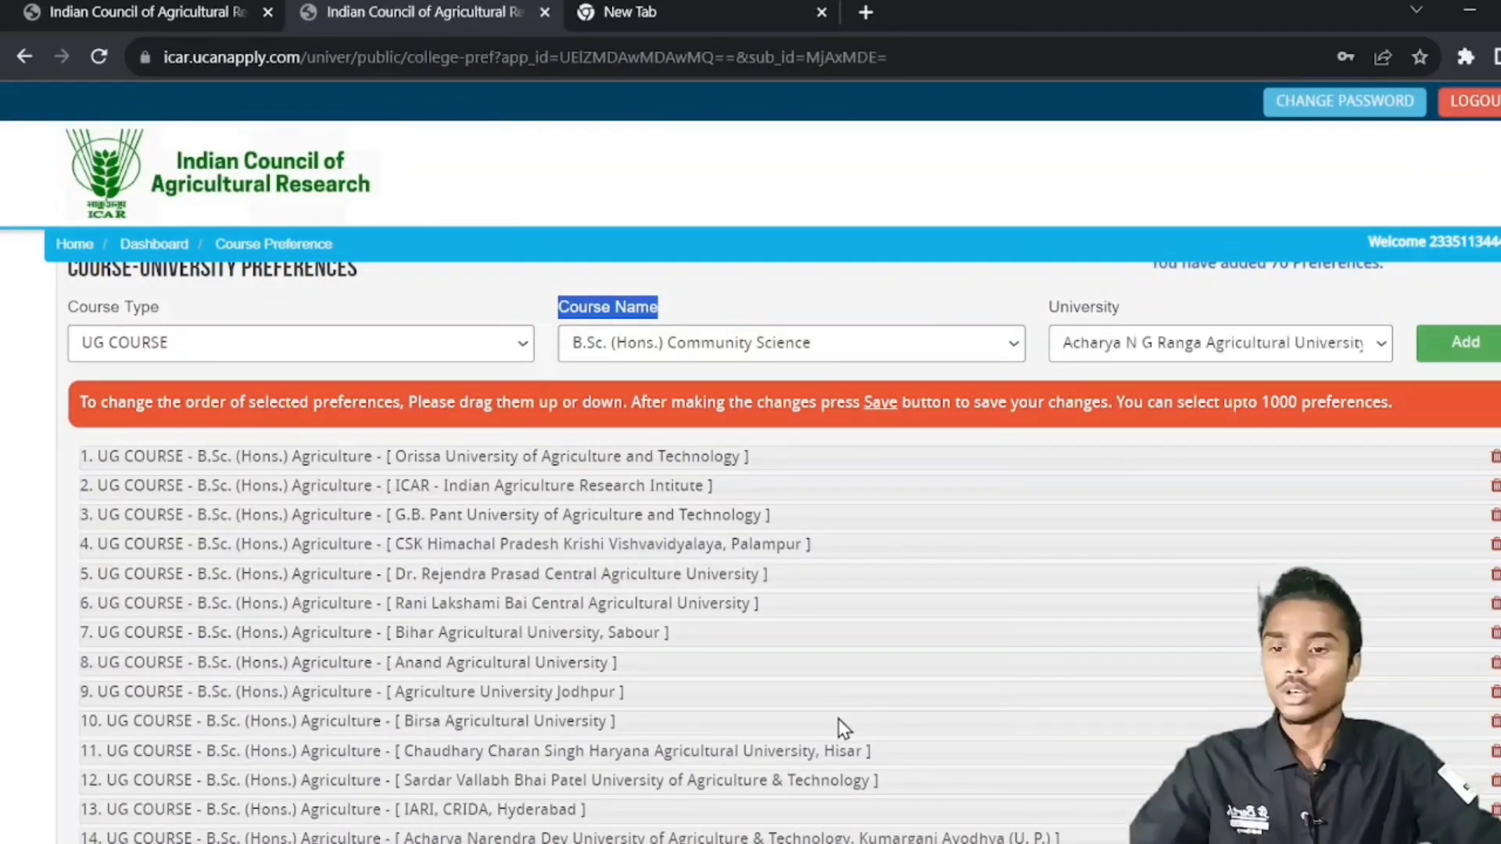
left_click(892, 576)
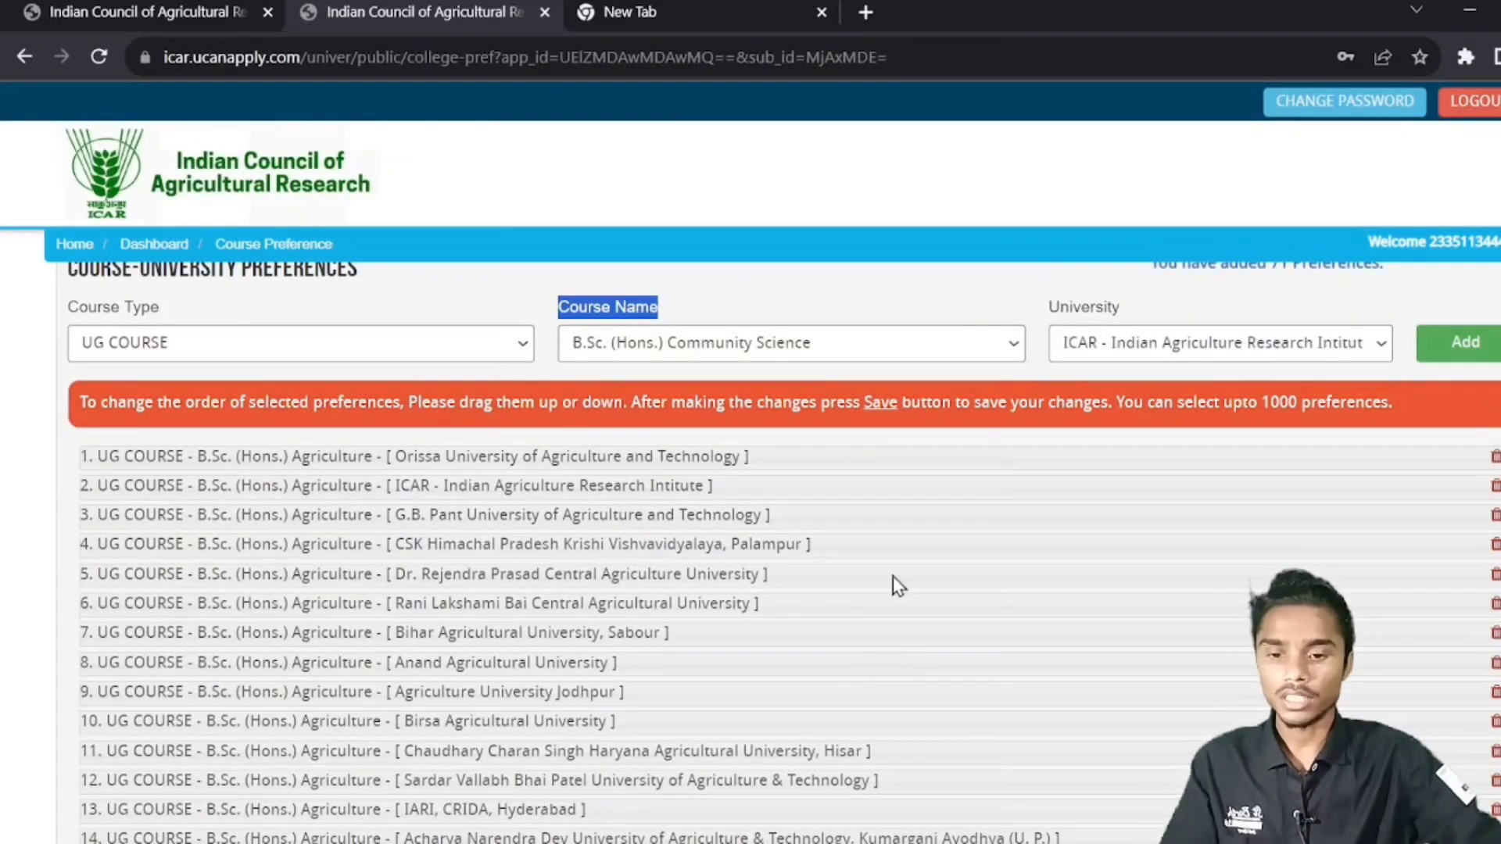
Add Community Science preferences for the G.B. Pant, Dr. Rejendra Prasad, Chaudhary Charan Singh Haryana and Chandra Shekhar Azad universities.
left_click(847, 552)
left_click(1454, 344)
left_click(1329, 344)
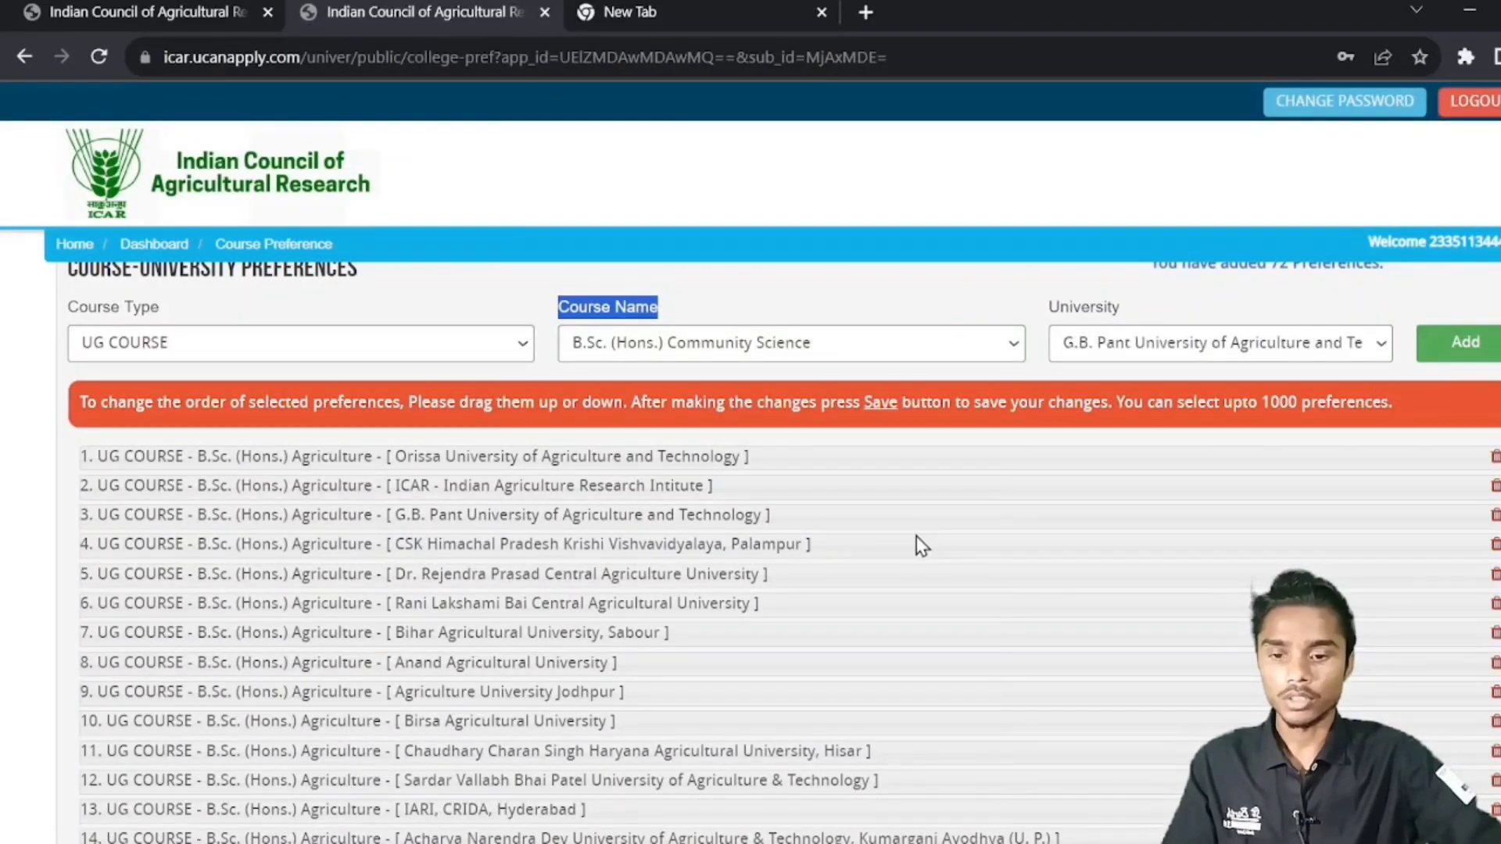
left_click(922, 547)
left_click(1454, 344)
left_click(1344, 353)
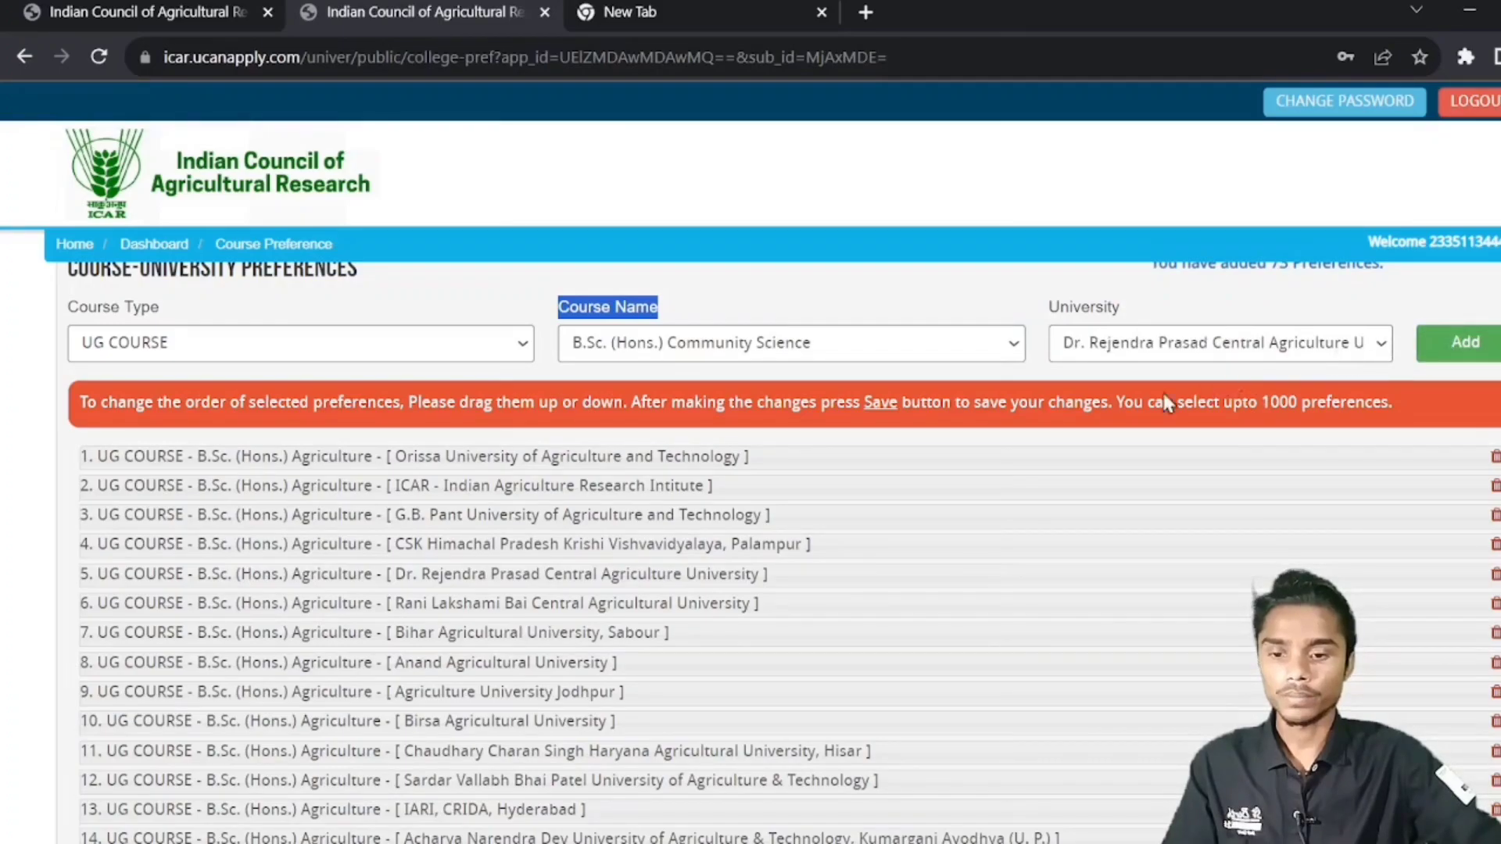
left_click(920, 510)
left_click(1454, 344)
left_click(1344, 353)
left_click(1348, 367)
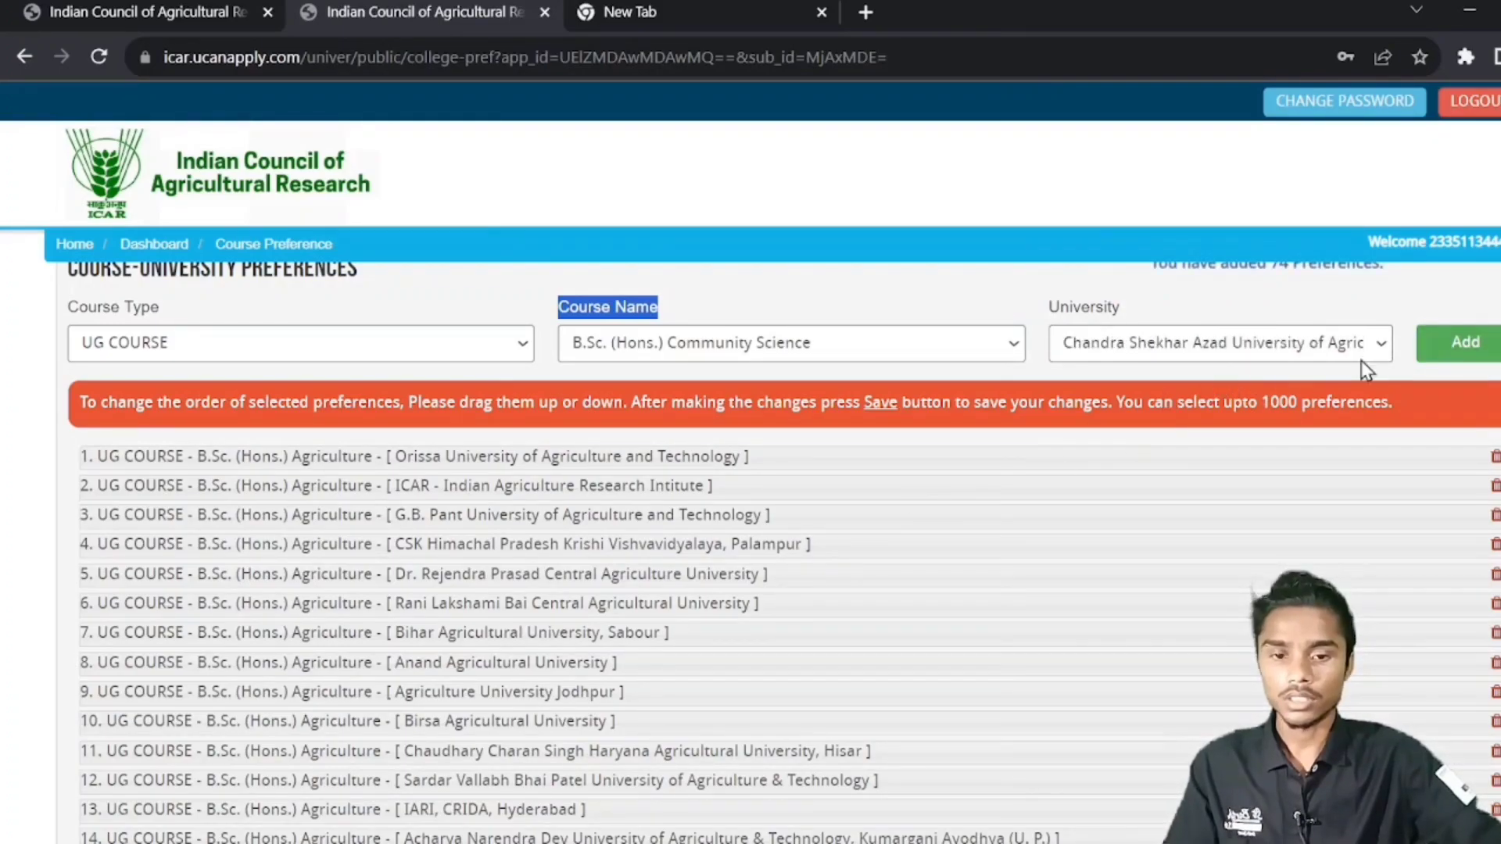
left_click(1456, 344)
Save the preference list with the new Community Science entries.
scroll(912, 475, "down", 20)
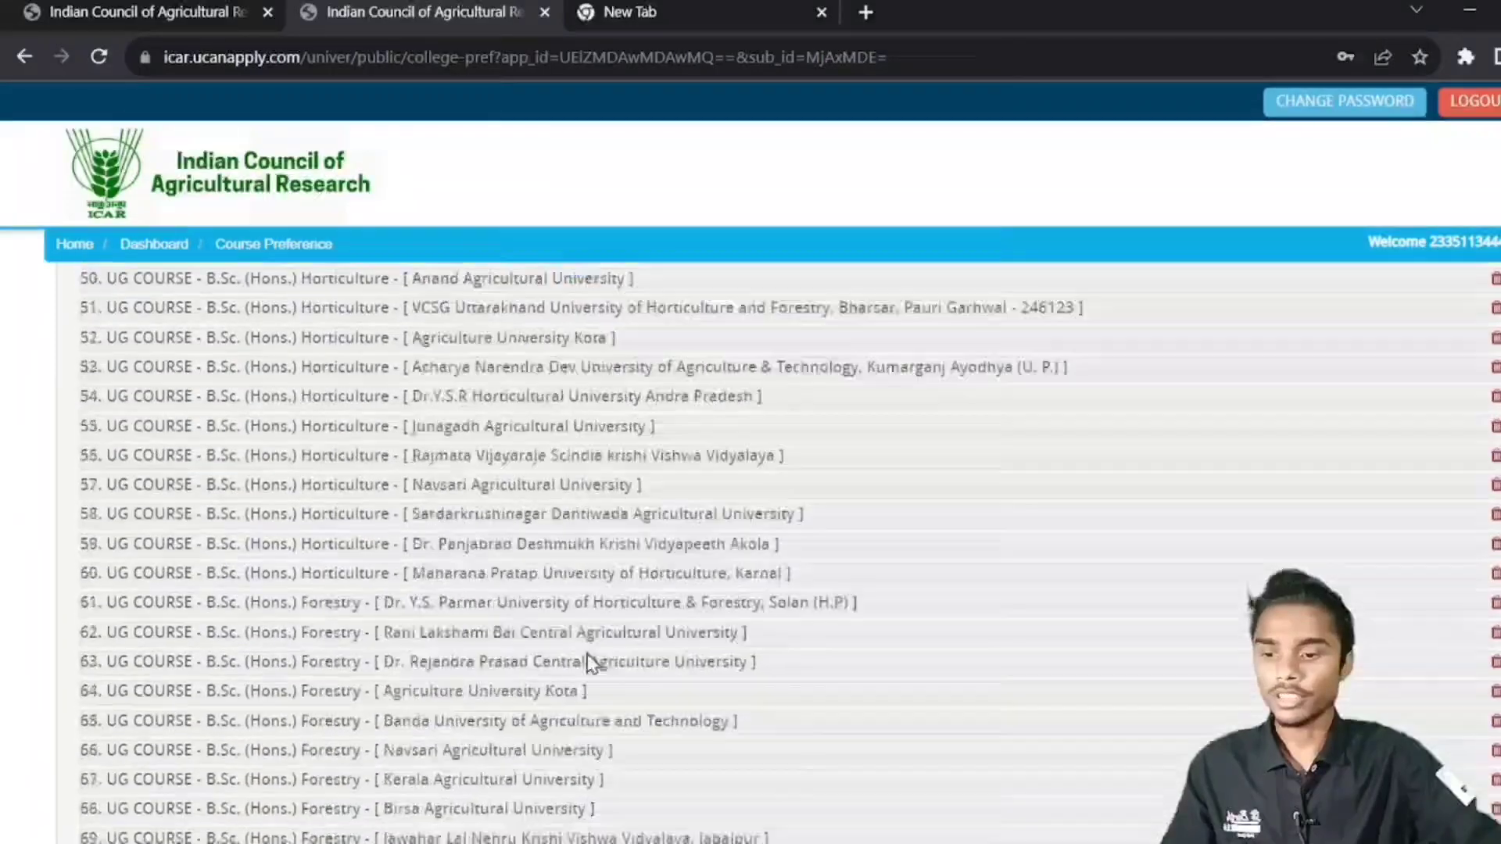
left_click(517, 692)
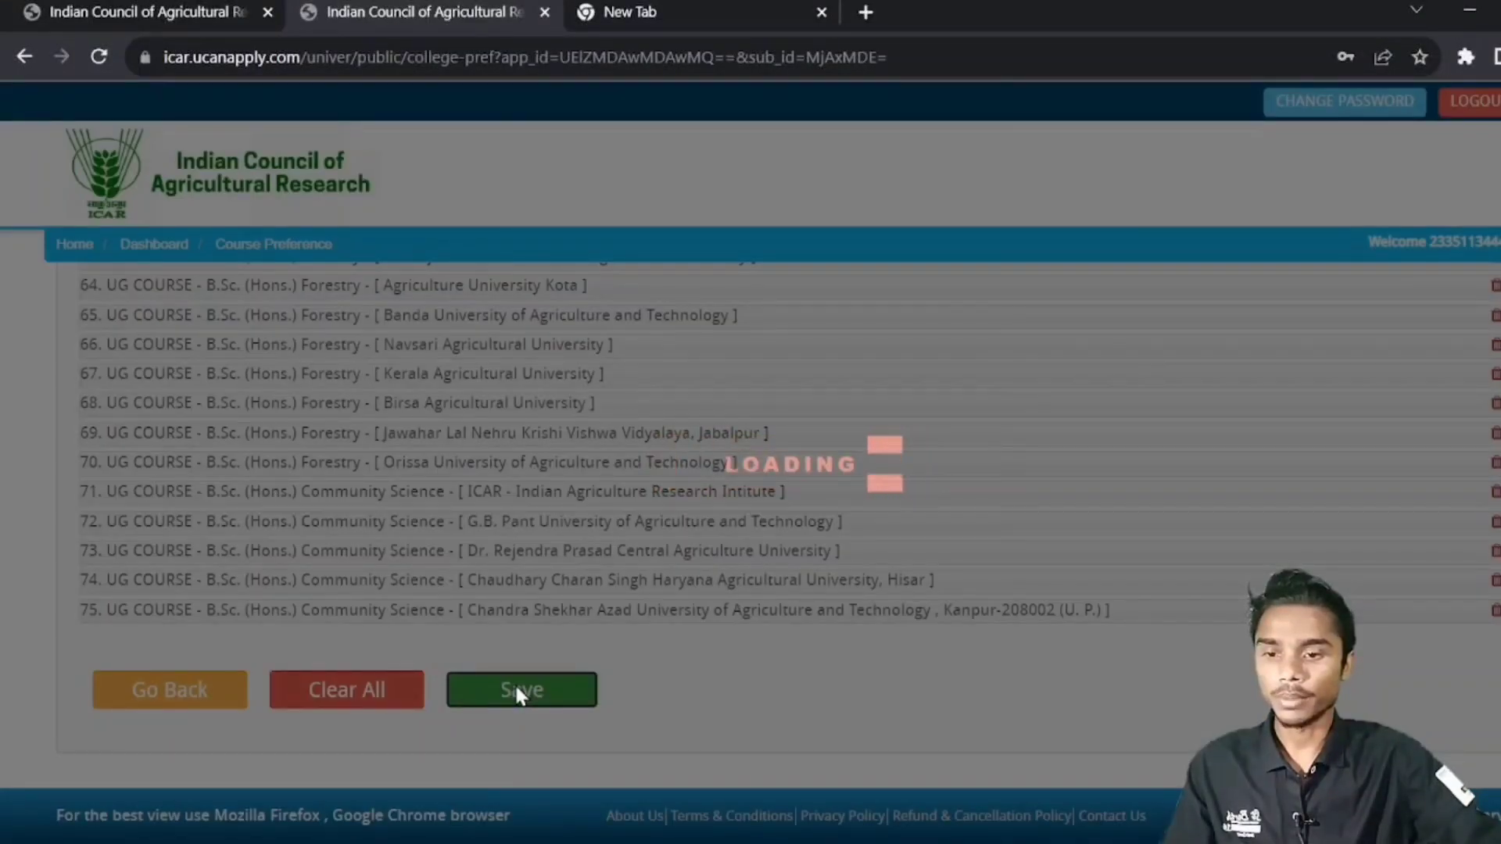
left_click(1006, 187)
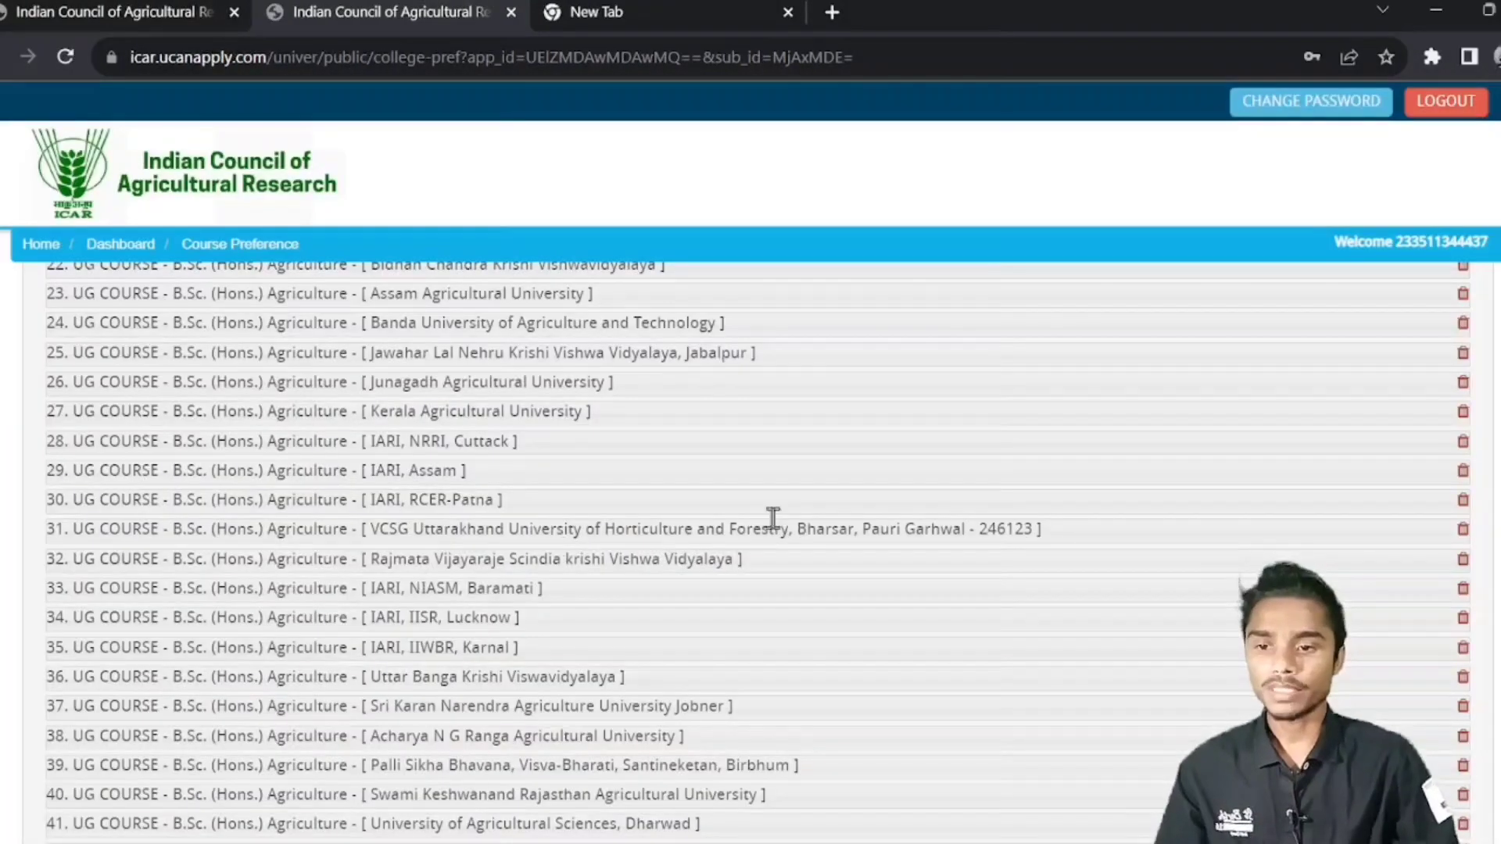
Delete the last preference, Community Science at Chandra Shekhar Azad University, and add it back to the end of the list.
scroll(834, 429, "up", 10)
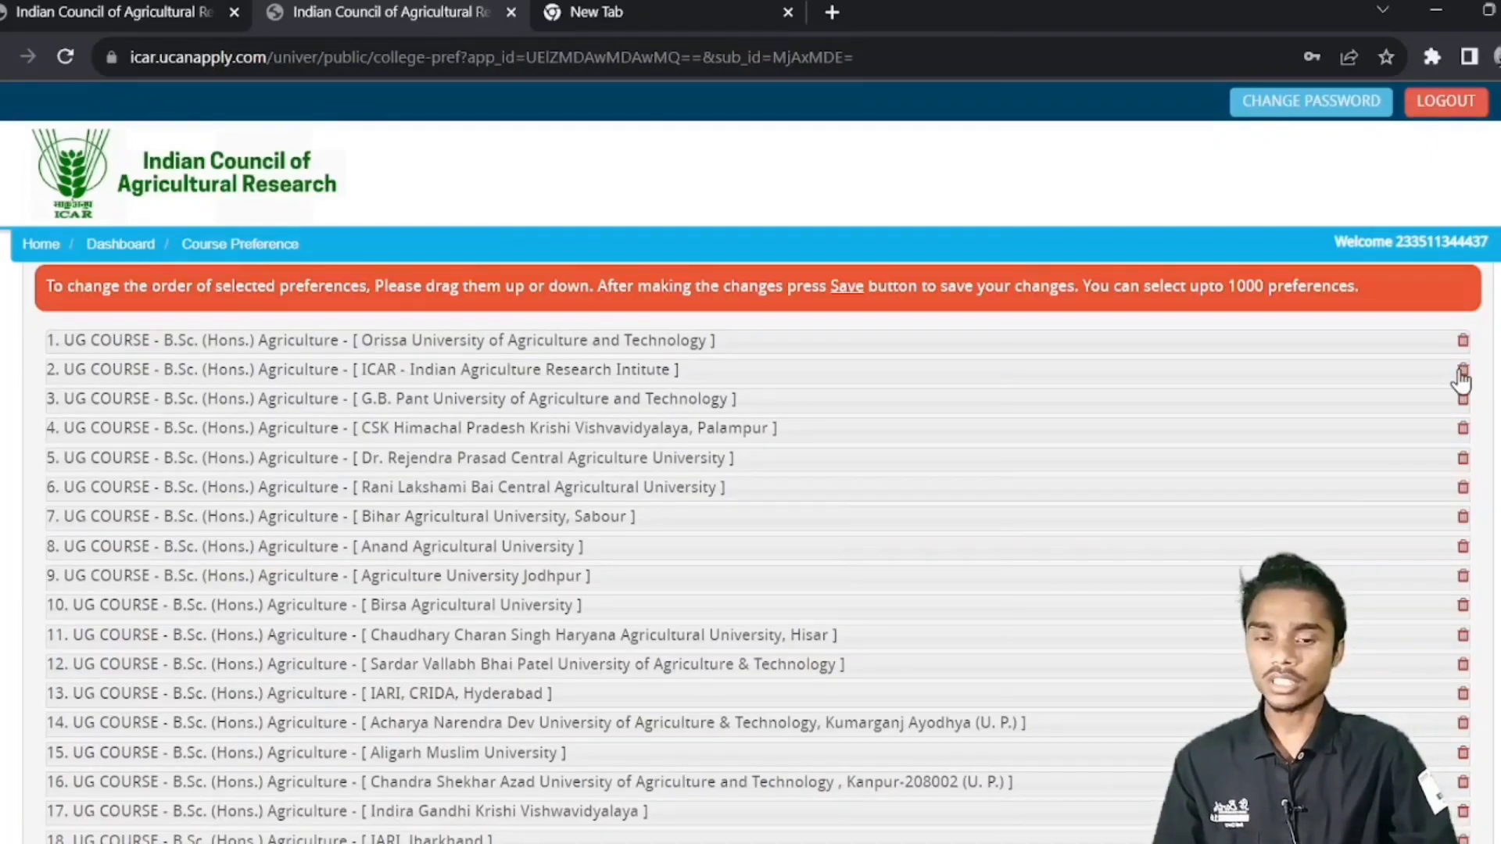
scroll(1462, 381, "down", 20)
scroll(627, 525, "up", 3)
scroll(627, 526, "up", 2)
scroll(1469, 625, "down", 5)
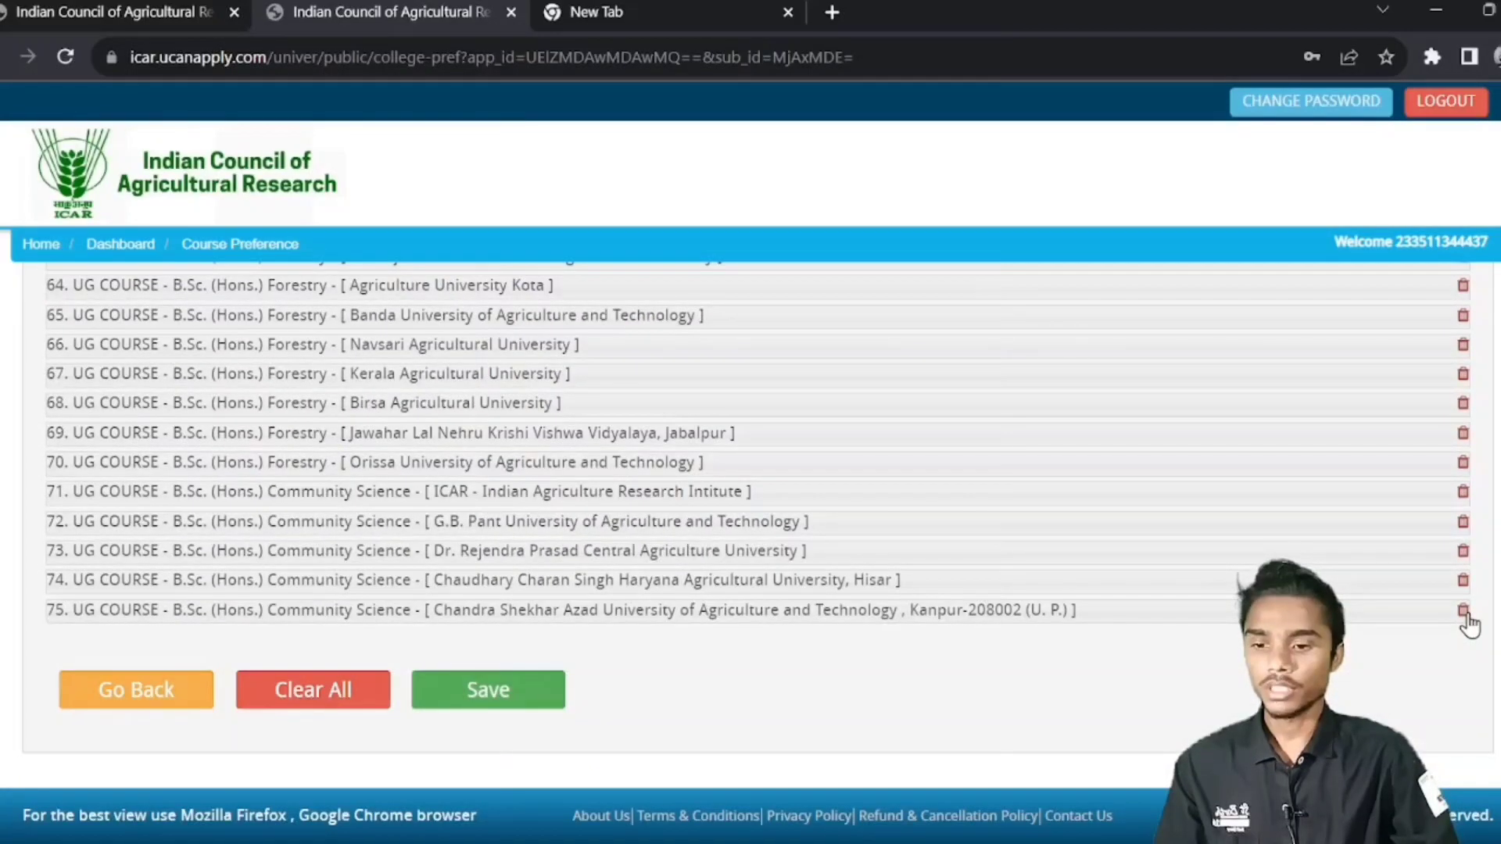
left_click(1465, 614)
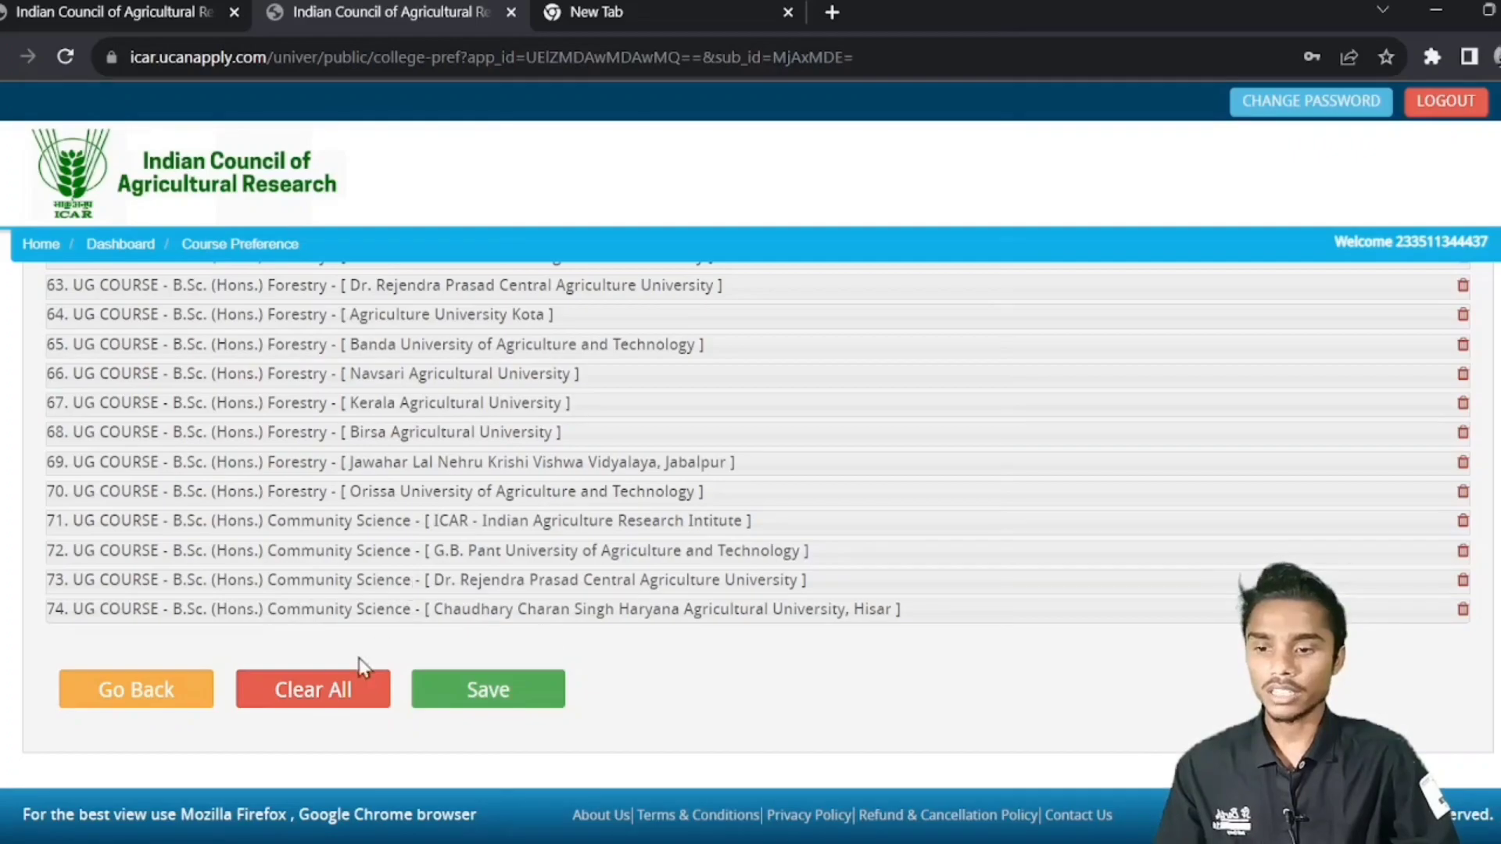
scroll(1179, 418, "up", 20)
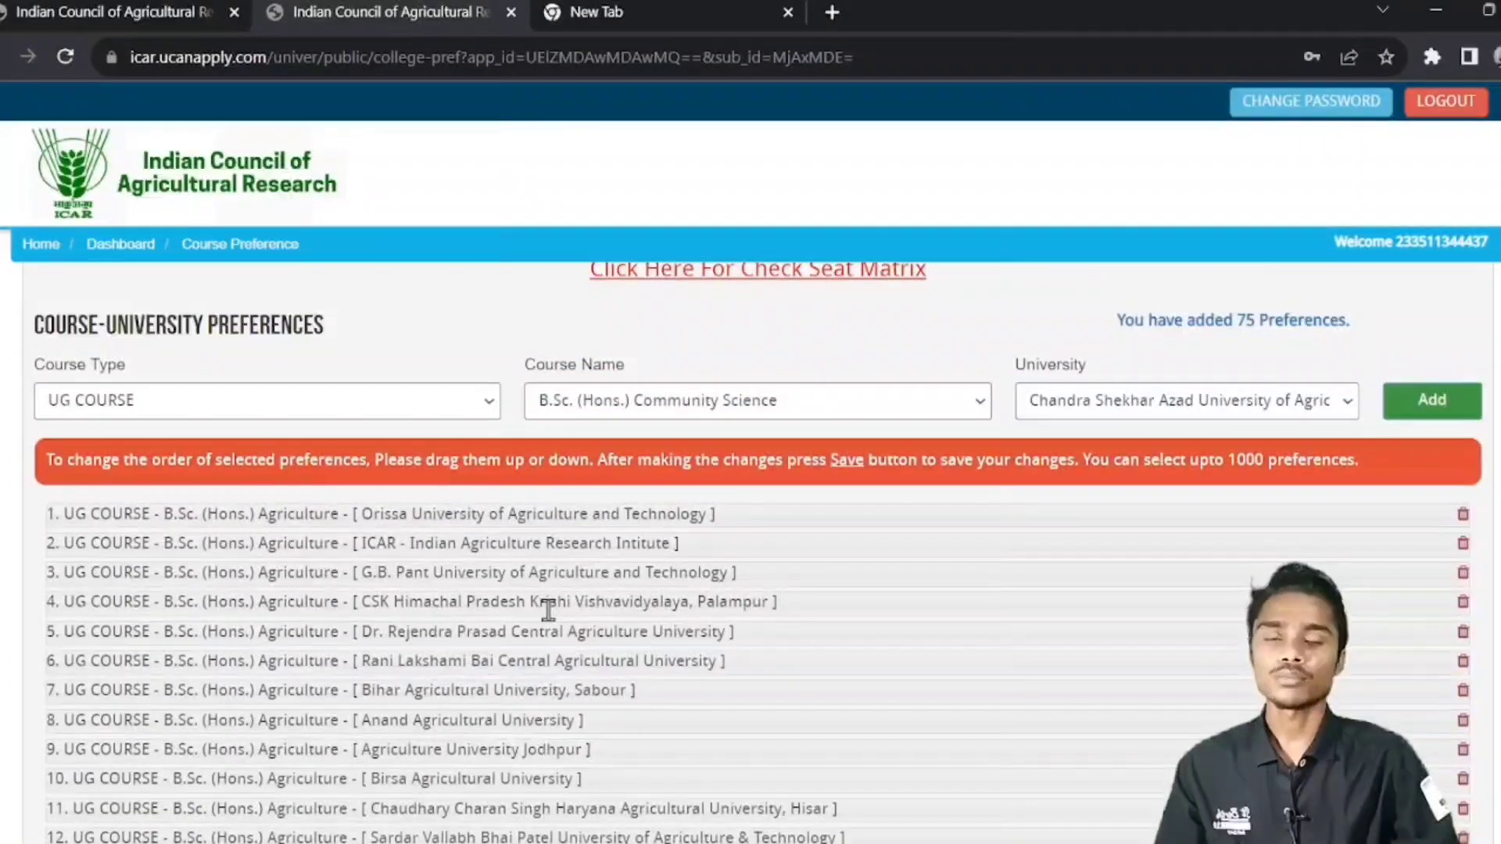
scroll(764, 629, "up", 1)
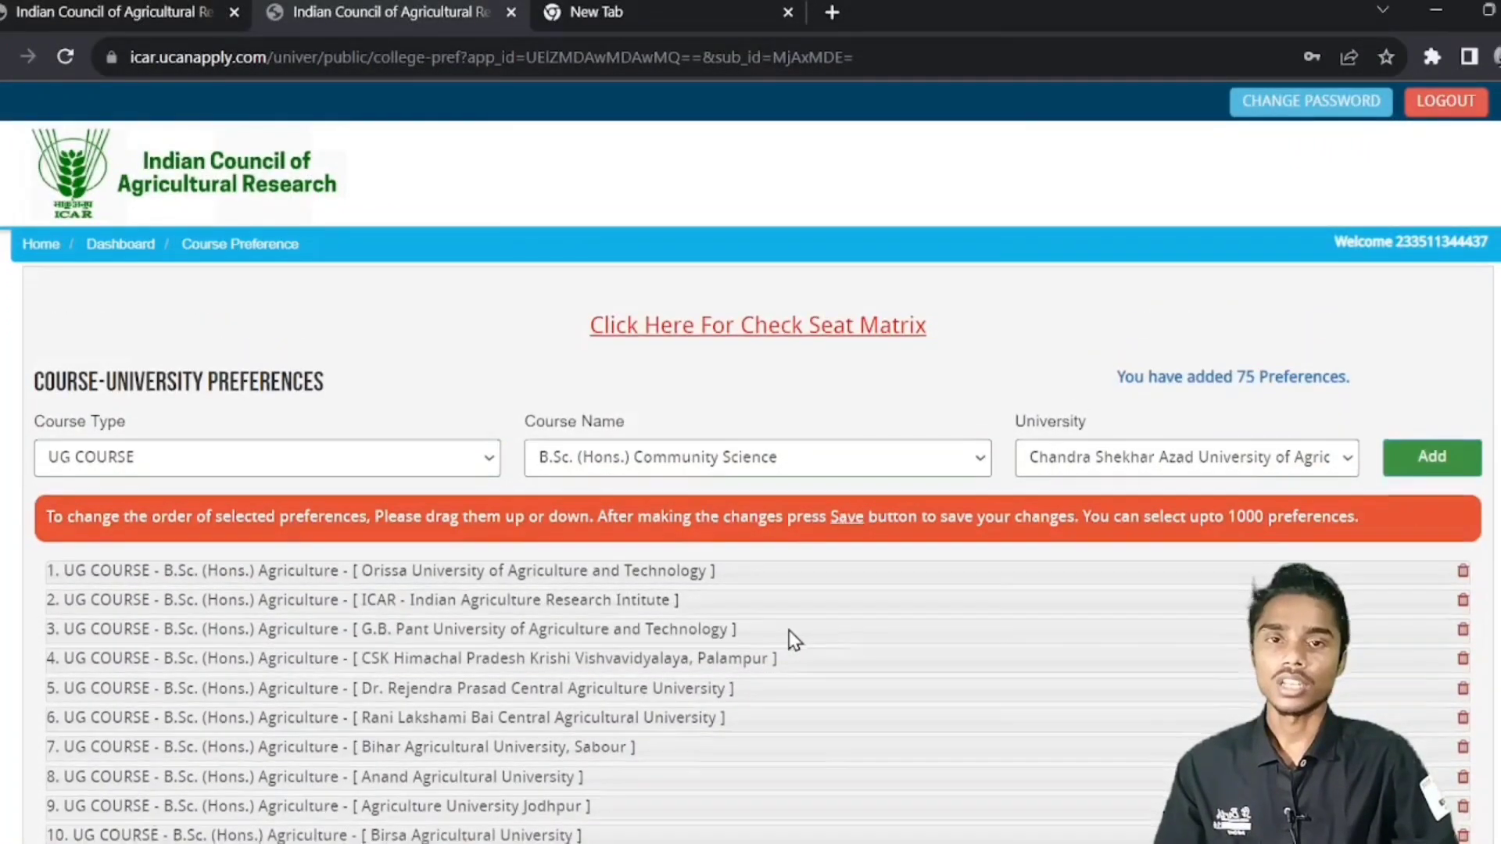
scroll(793, 639, "down", 3)
scroll(789, 628, "up", 3)
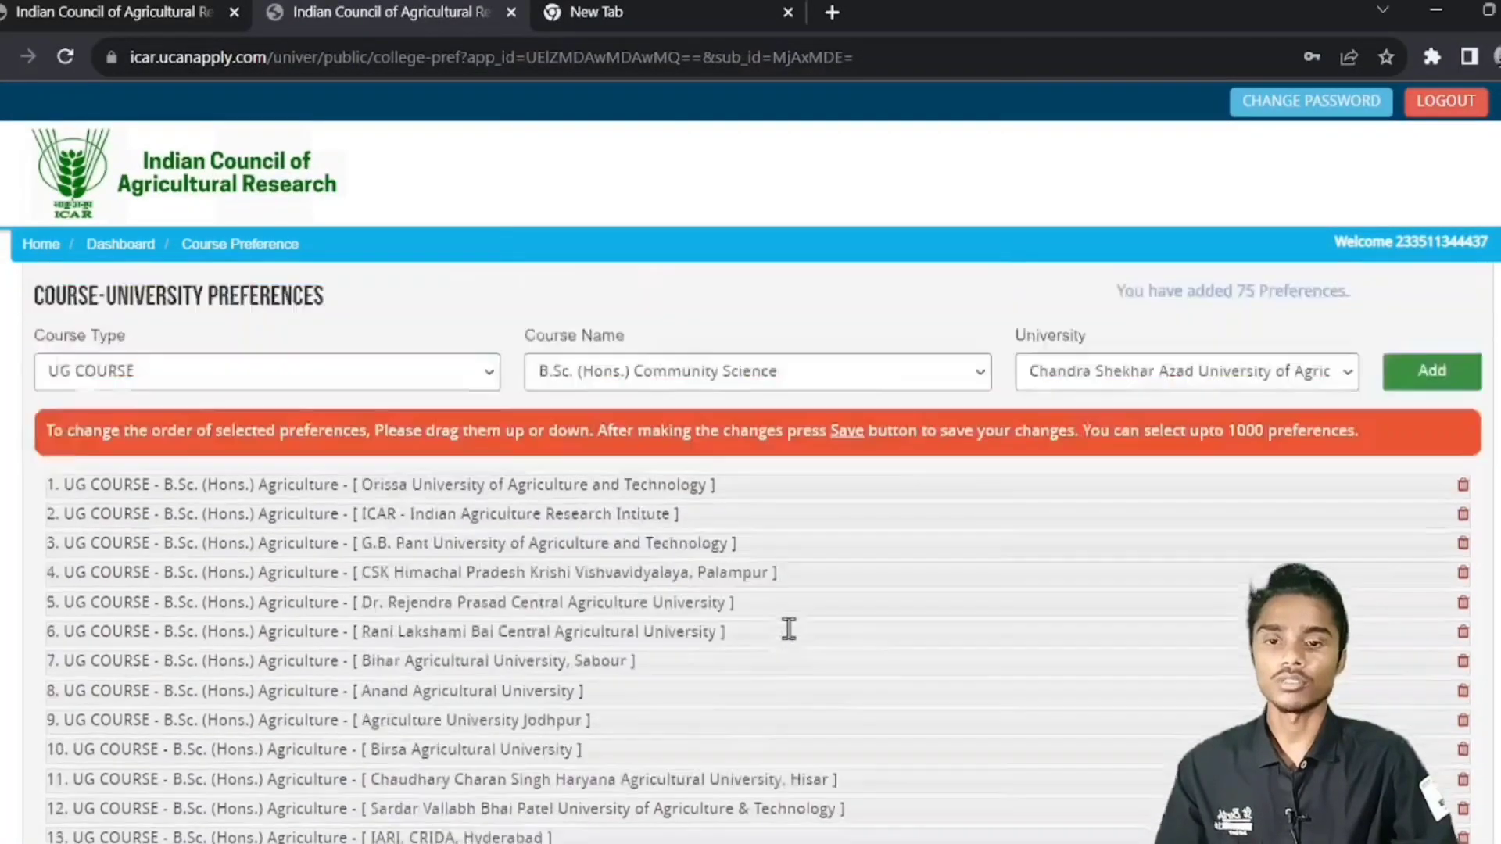
Choose B. Tech. Food Technology as the course and the Vasantrao Naik Marathwada Krishi university for a further preference.
left_click(798, 466)
left_click(703, 580)
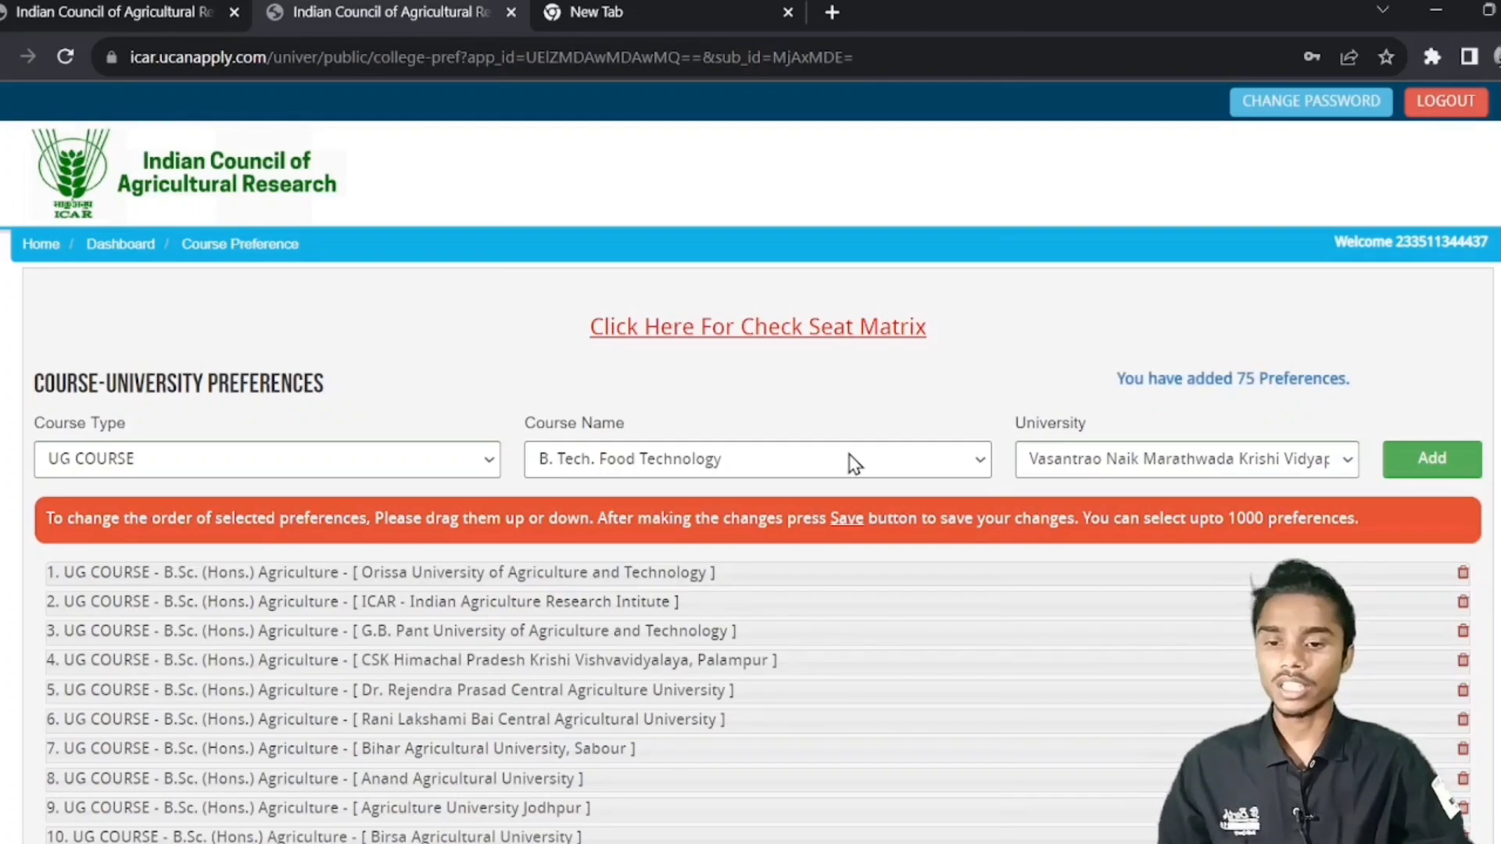
scroll(643, 555, "down", 6)
scroll(456, 576, "up", 5)
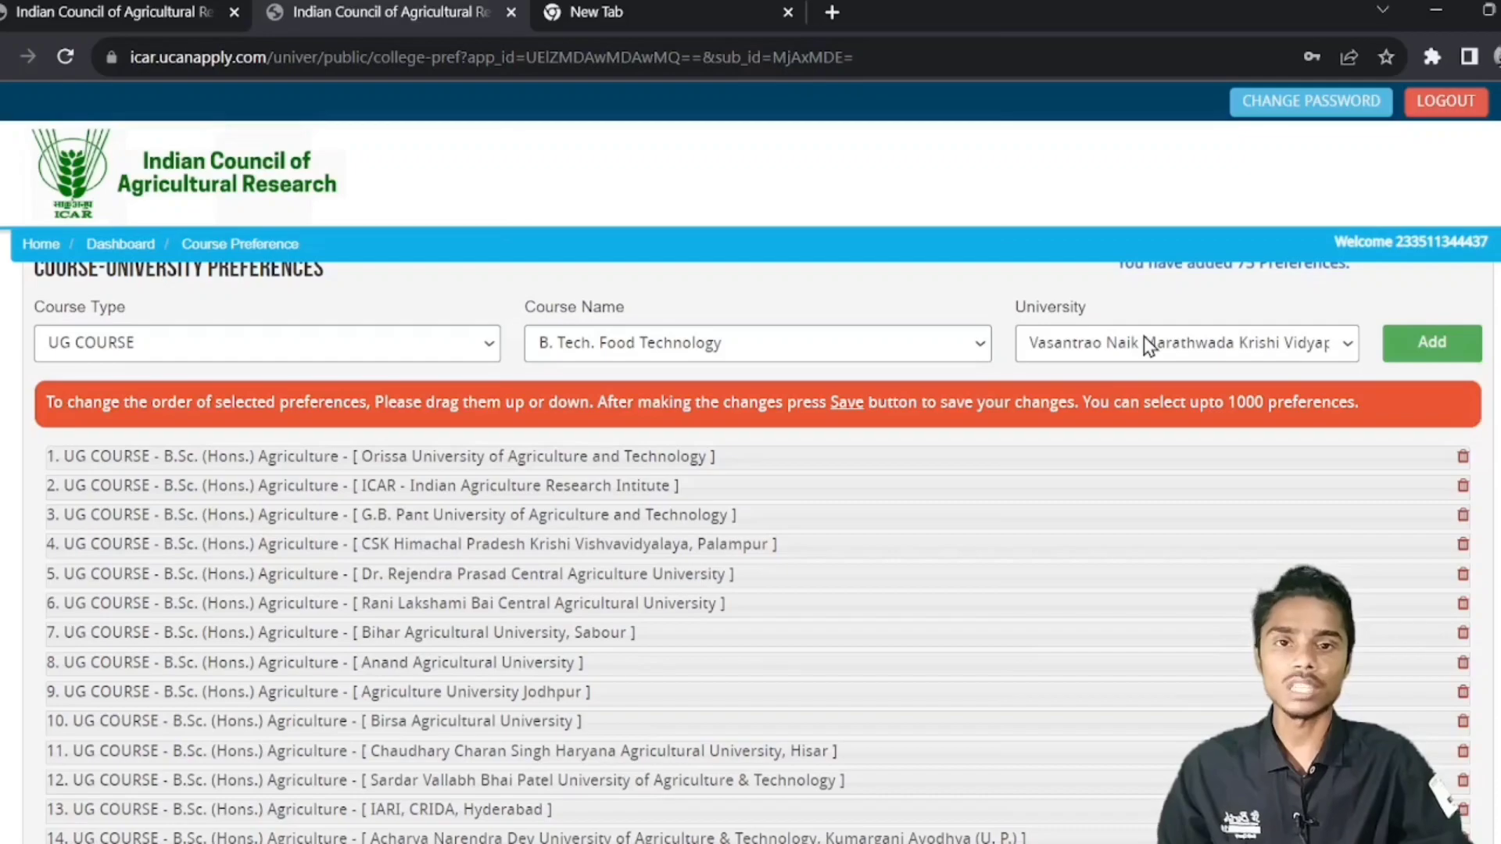
Save the complete list of Agriculture, Horticulture, Forestry and Community Science preferences.
scroll(799, 429, "down", 2)
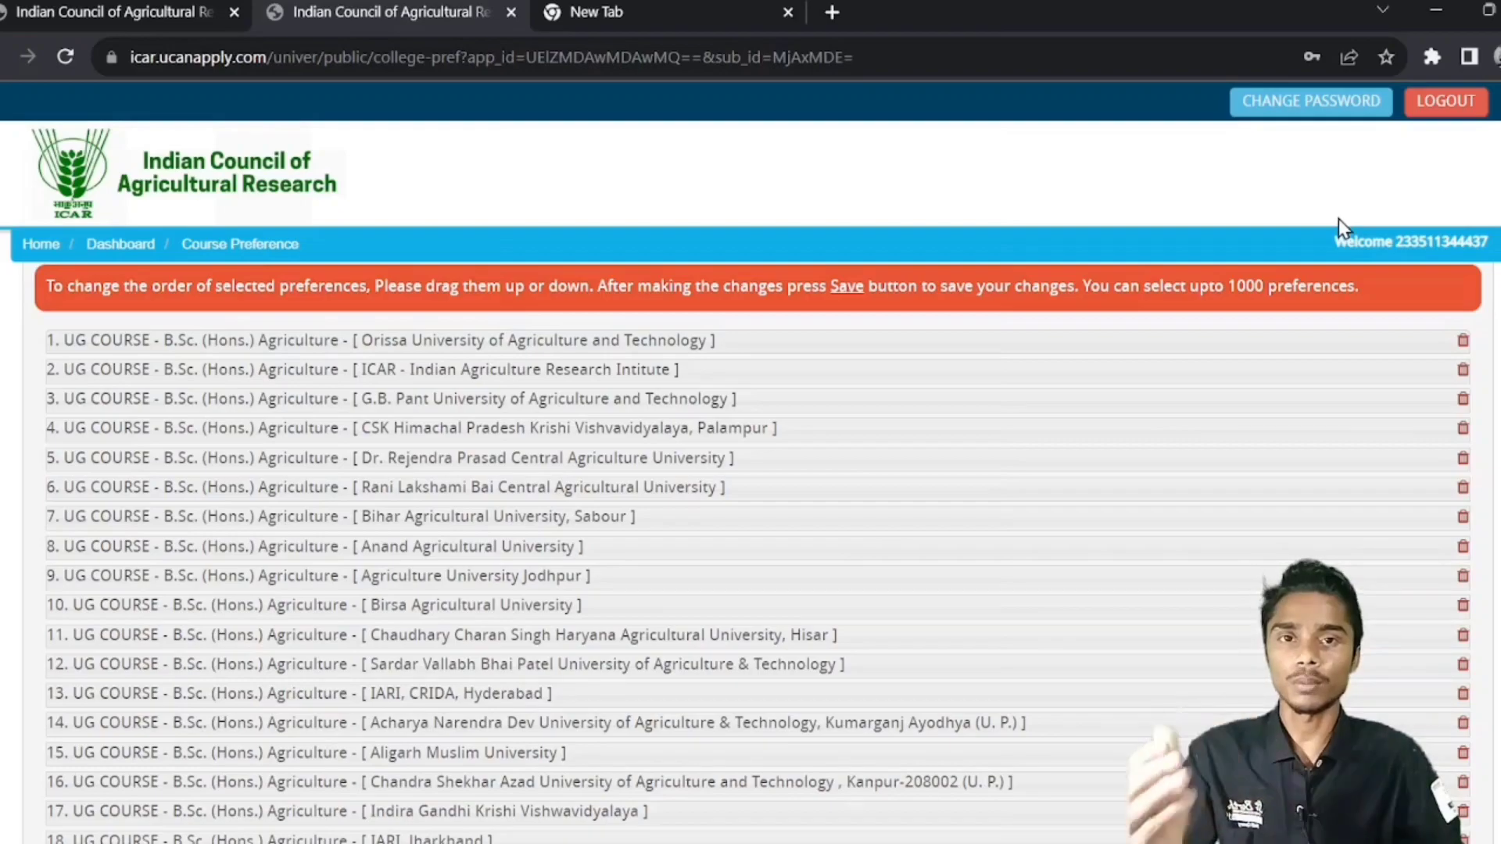
scroll(569, 175, "down", 20)
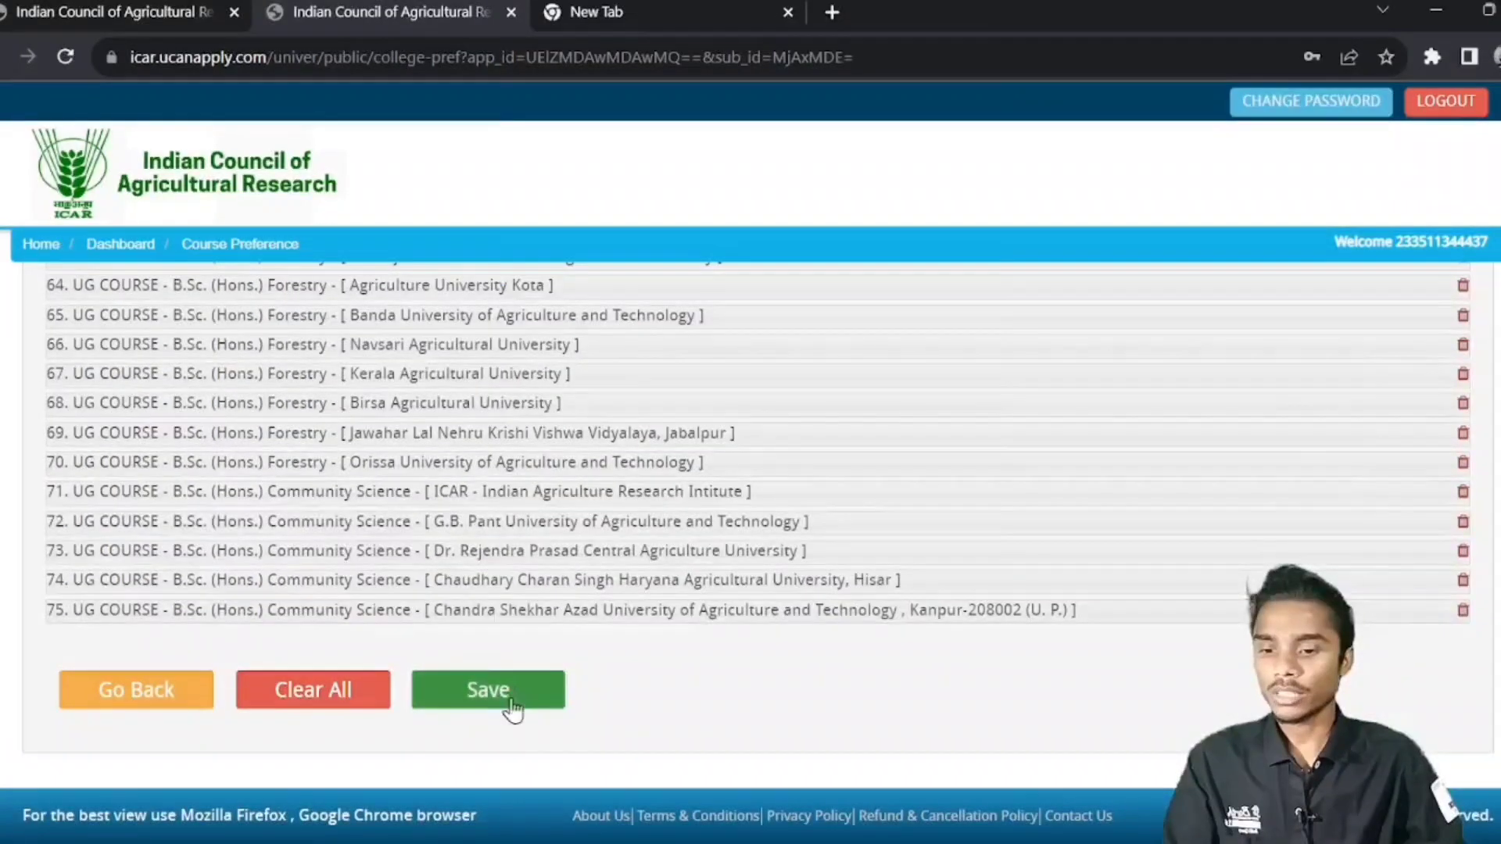
left_click(501, 702)
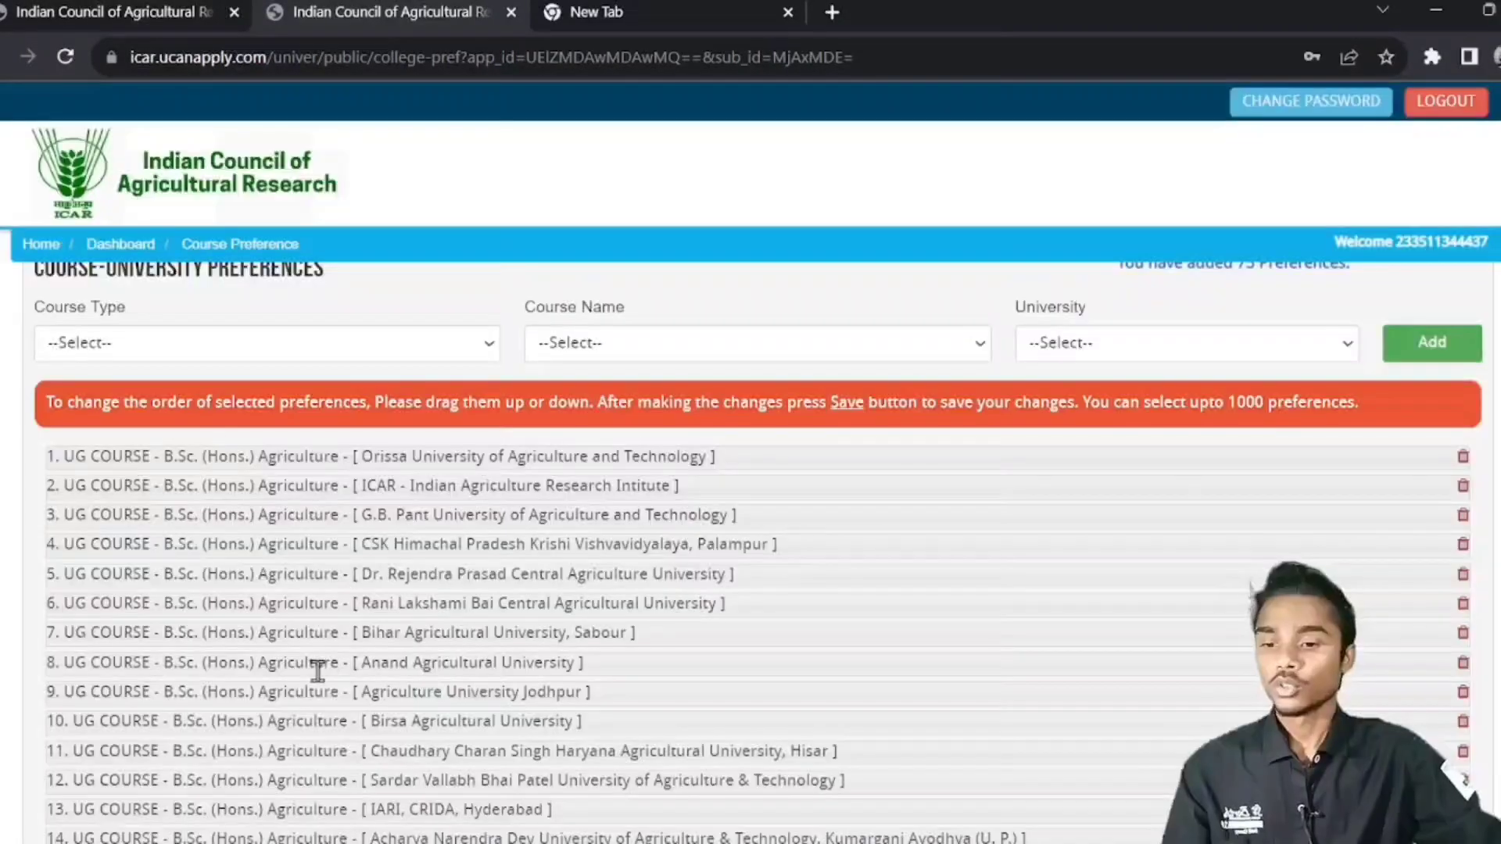
Move the Agriculture preferences for Agriculture University Jodhpur above Anand and IARI, CRIDA, Hyderabad above Birsa, and save the new order.
scroll(321, 670, "down", 3)
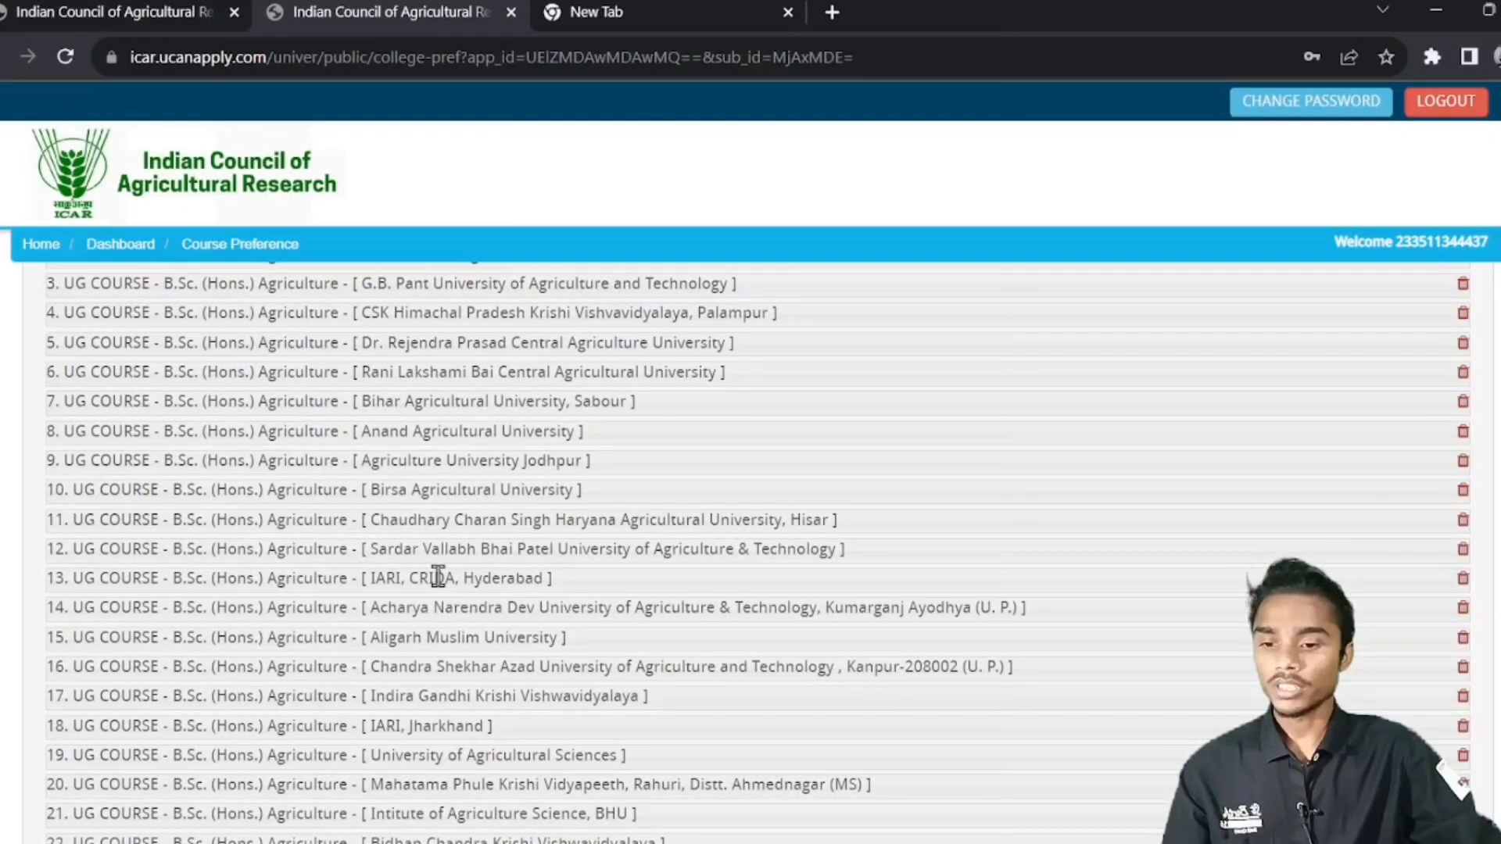
left_click_drag(438, 578, 395, 486)
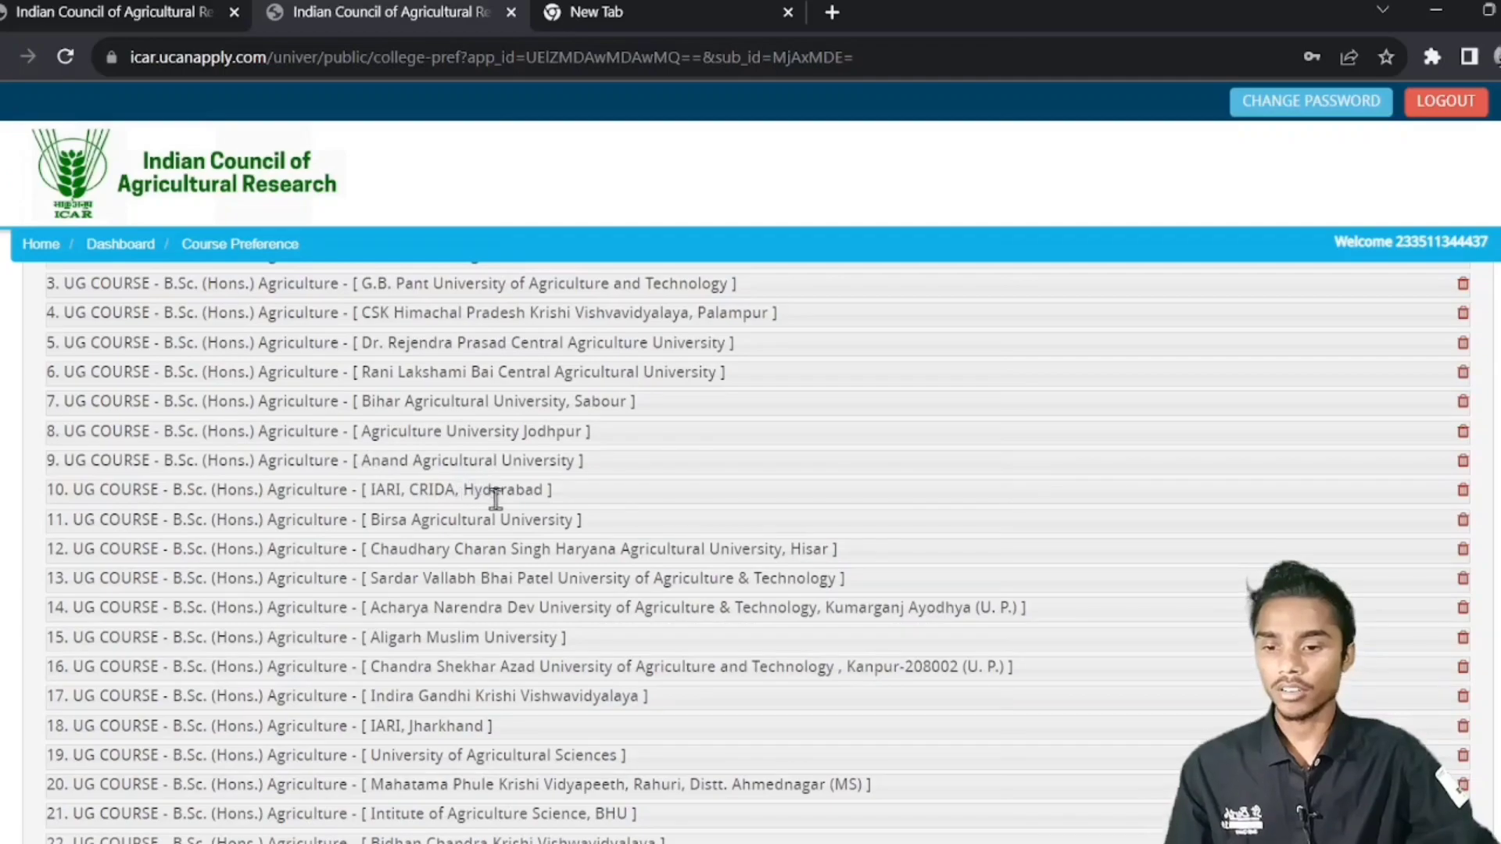
scroll(519, 526, "down", 15)
left_click(490, 703)
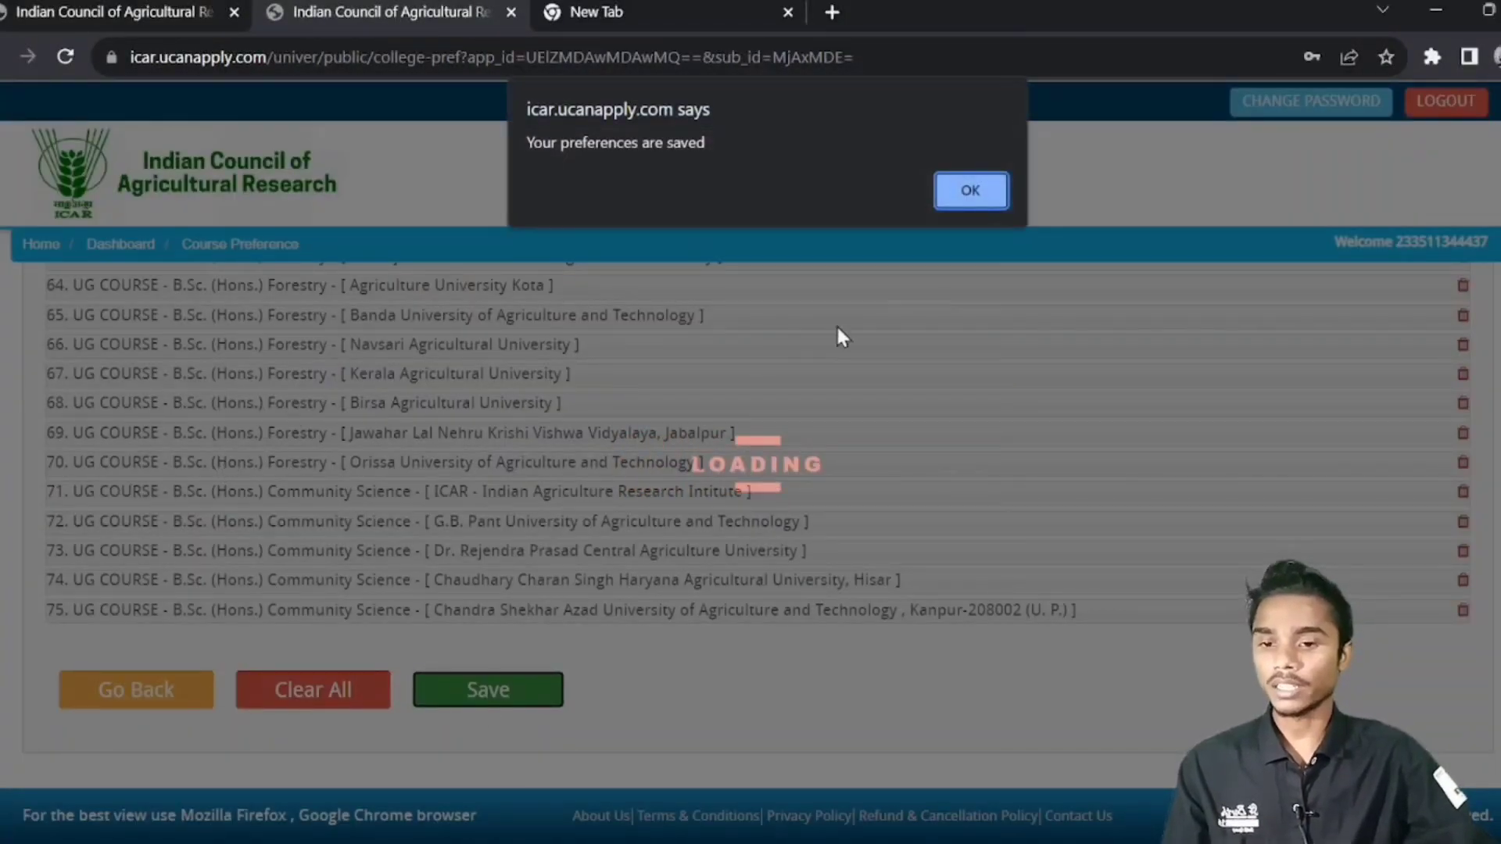
left_click(965, 194)
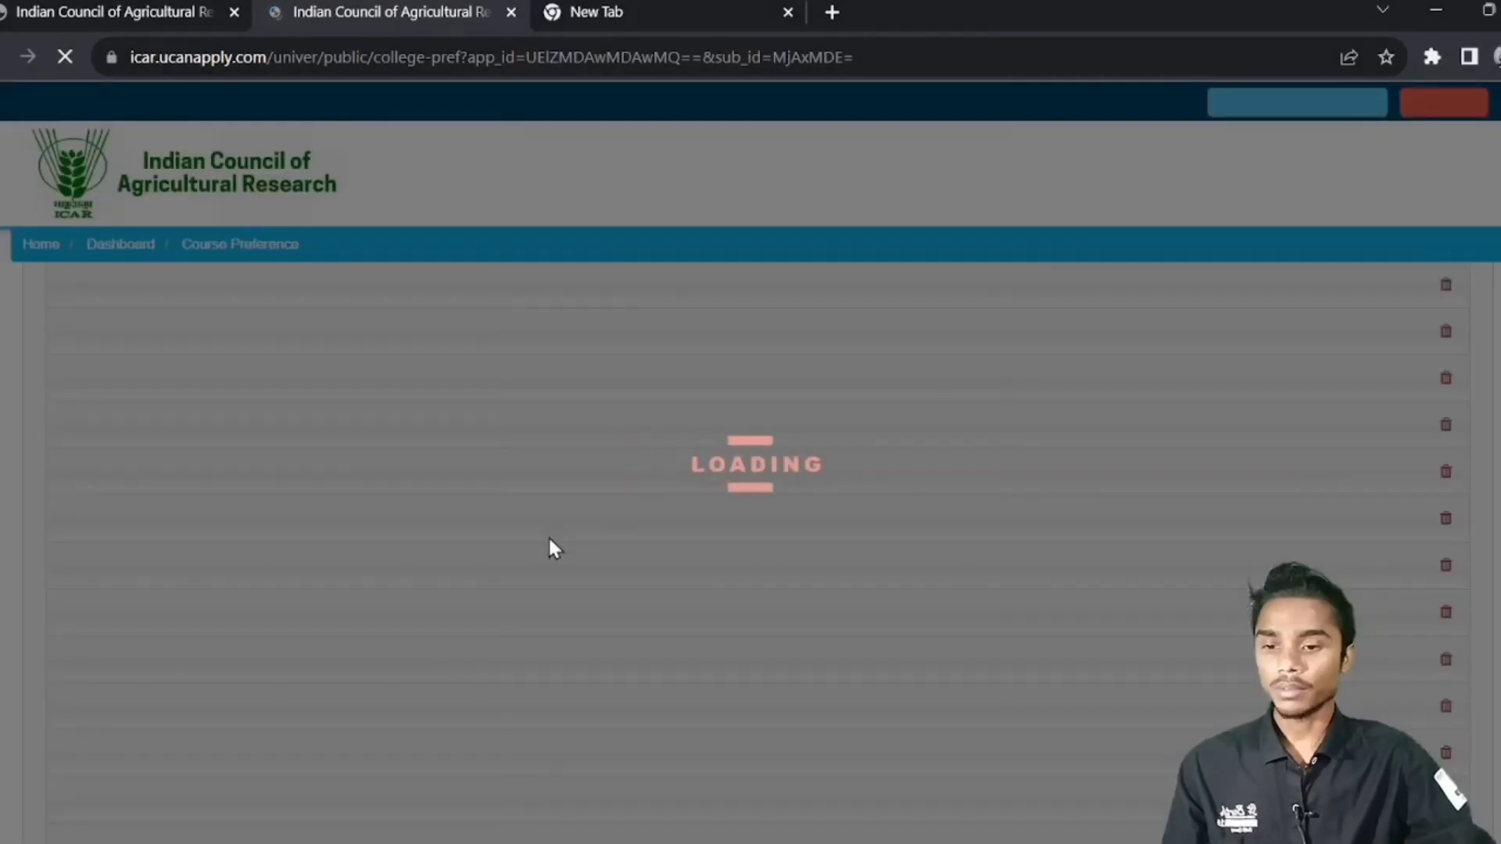
Check the reordered preferences from the first entry through the Community Science ones and save the list once more.
scroll(553, 543, "up", 12)
scroll(555, 531, "up", 13)
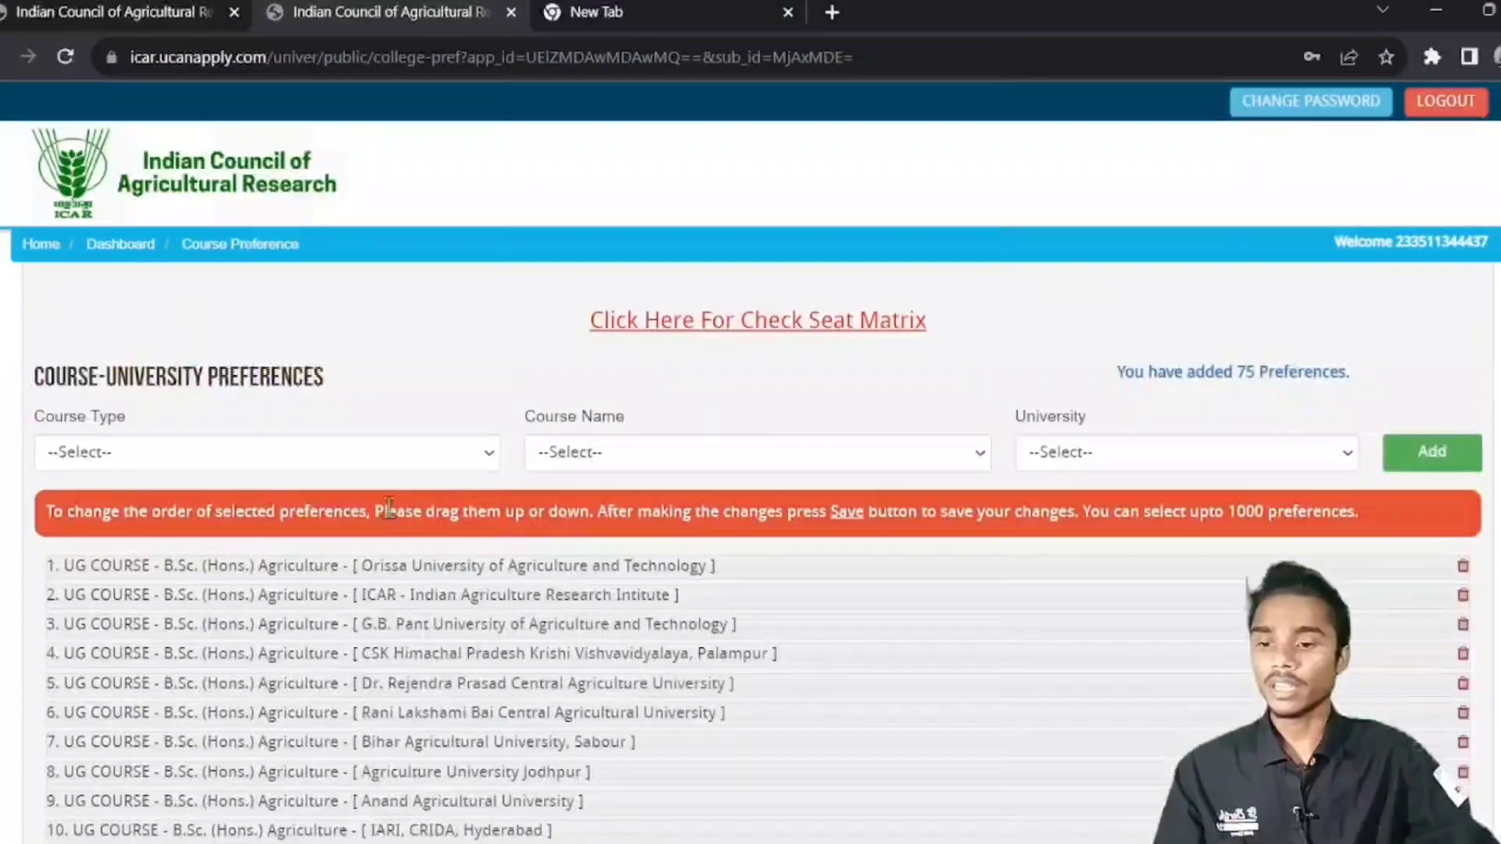
scroll(30, 496, "down", 1)
scroll(1192, 492, "down", 3)
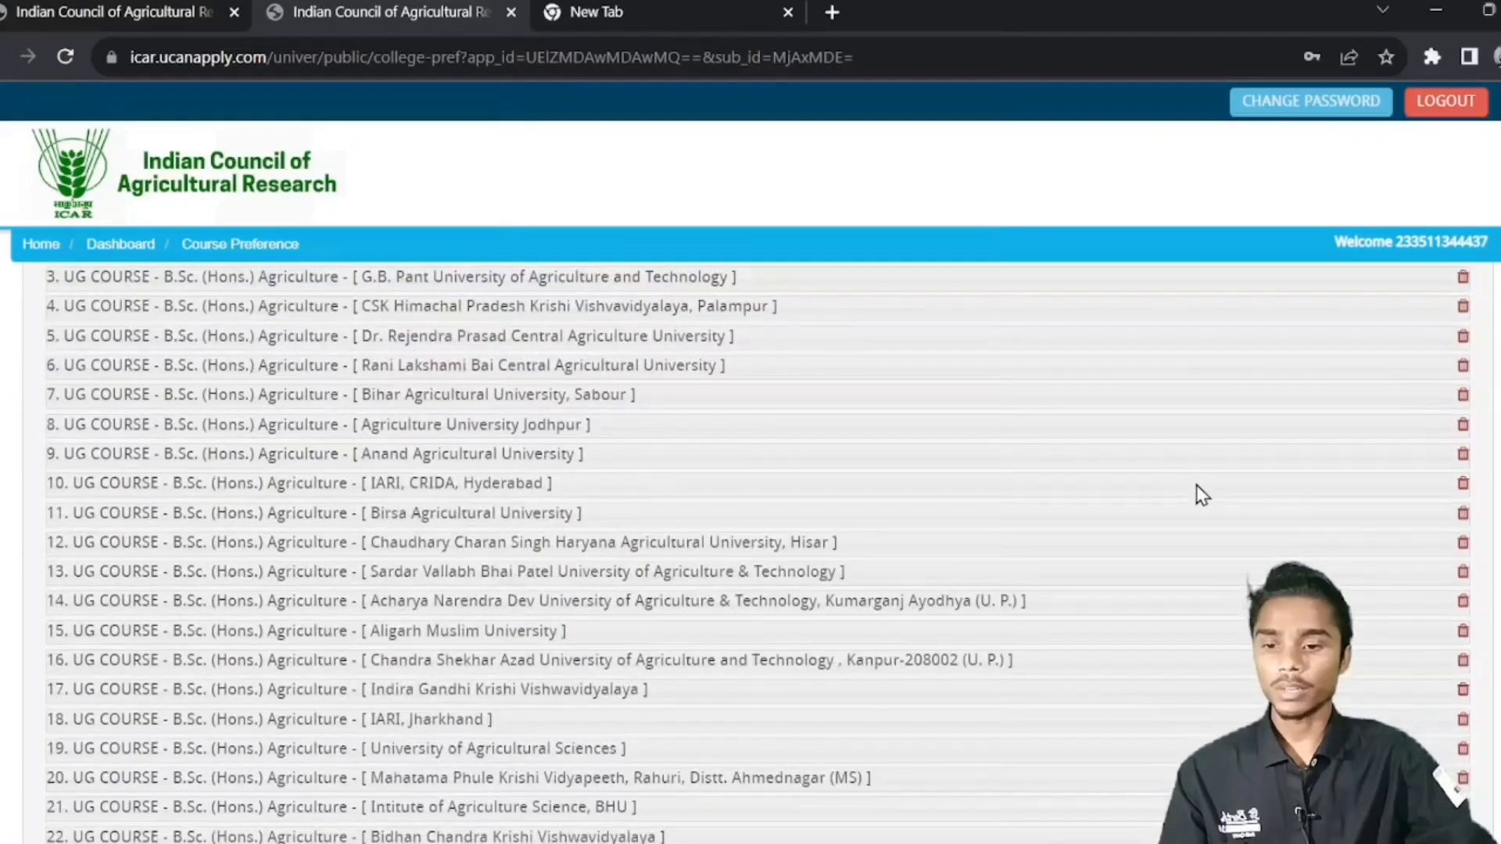
scroll(261, 429, "up", 2)
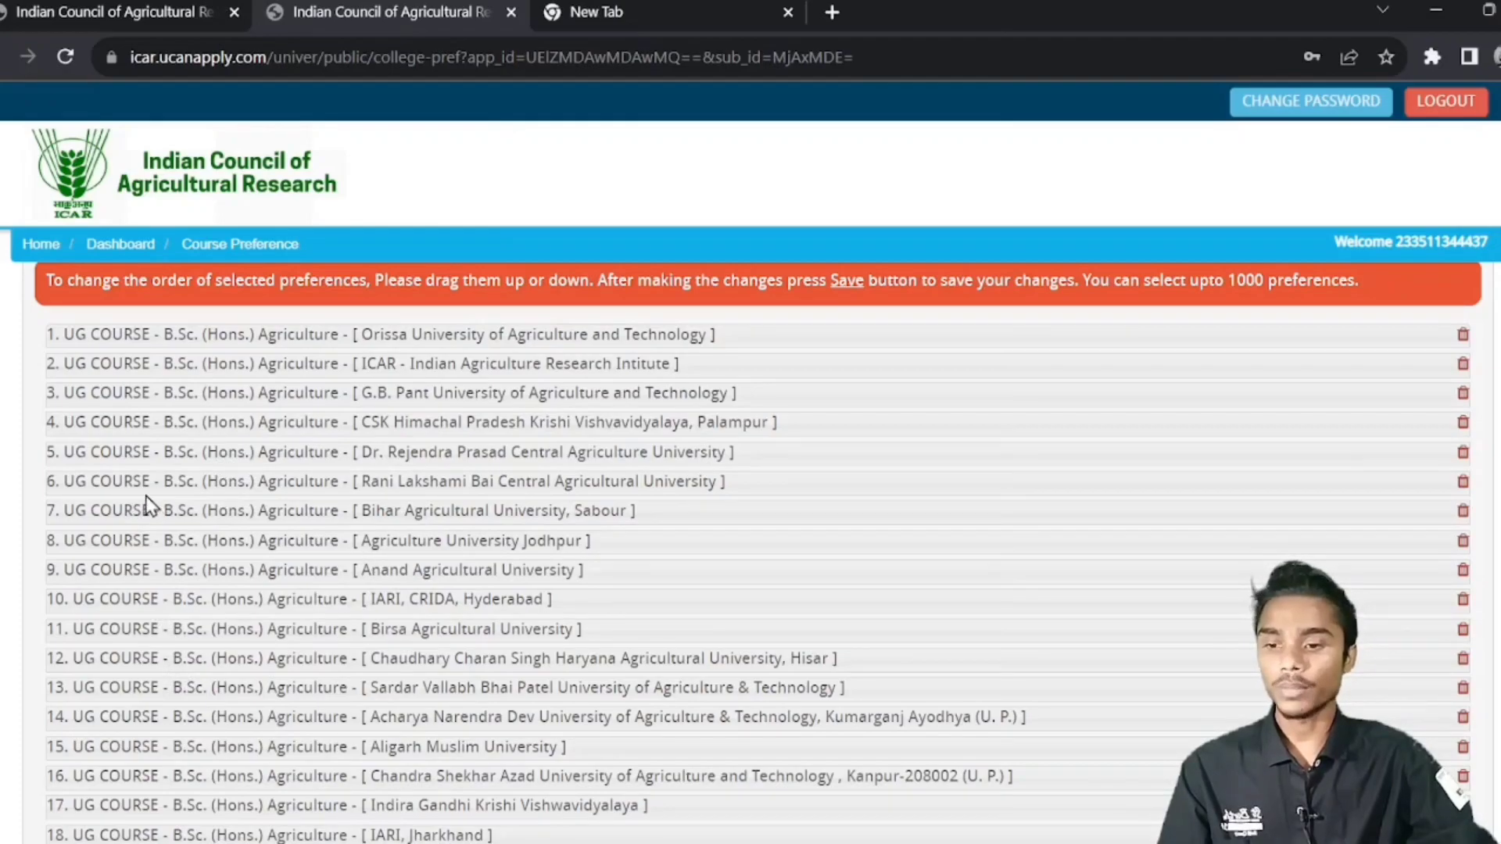
scroll(661, 533, "down", 3)
scroll(660, 534, "up", 2)
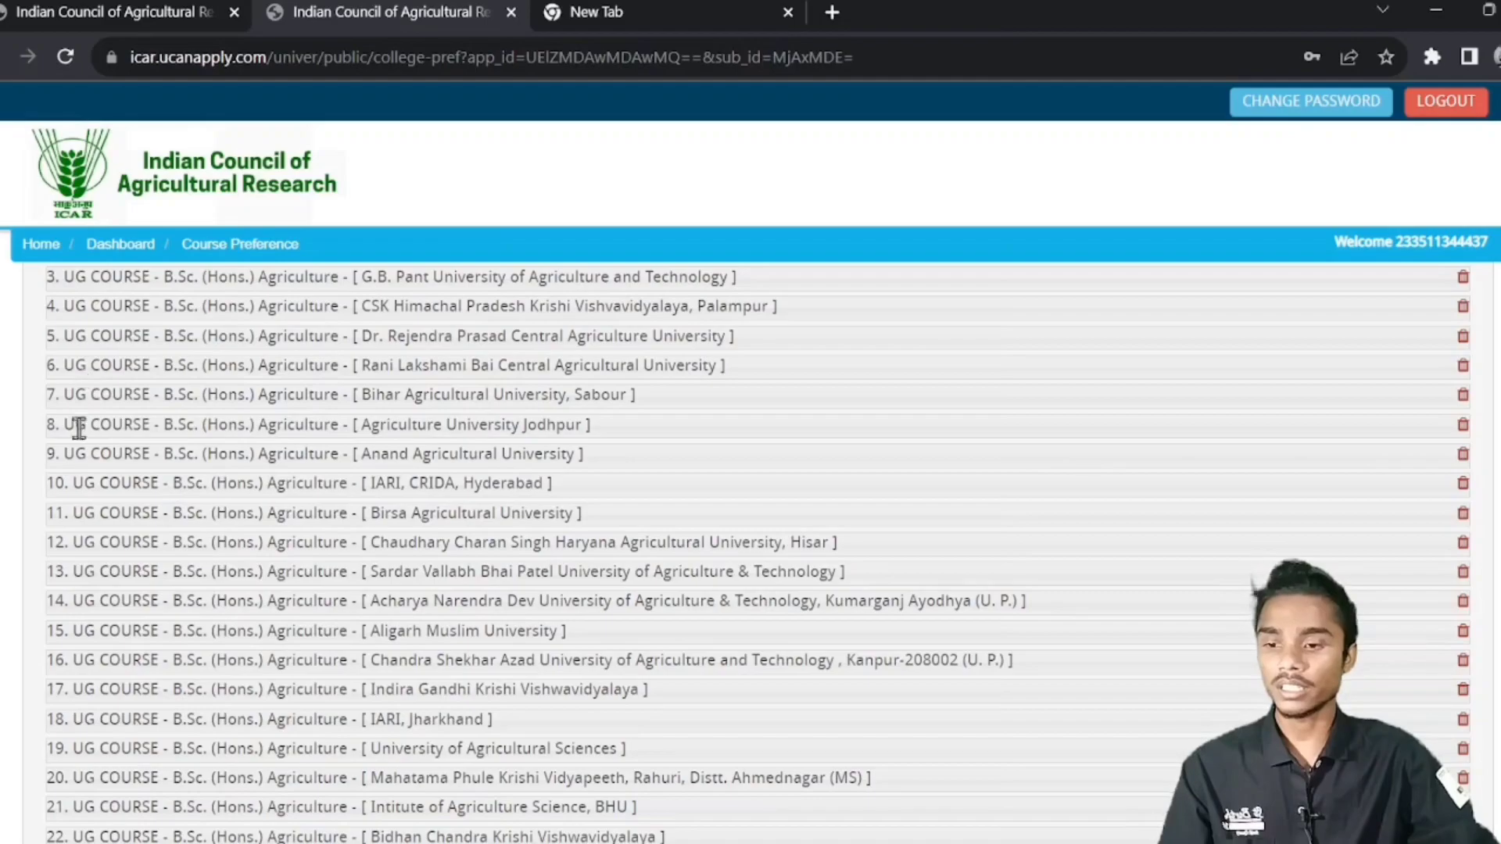
scroll(101, 487, "down", 6)
scroll(745, 663, "down", 17)
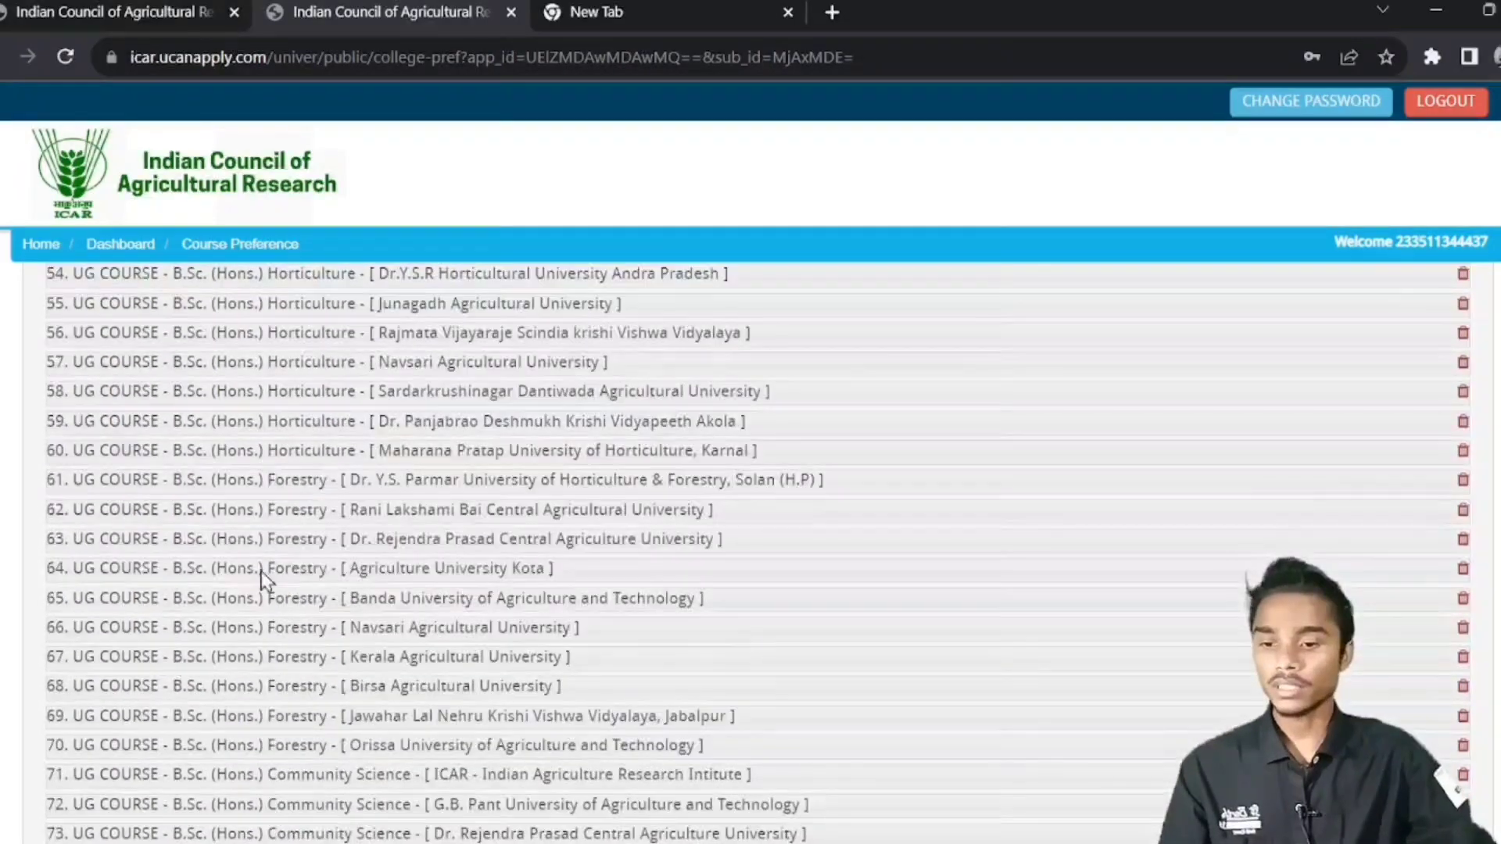
left_click(486, 691)
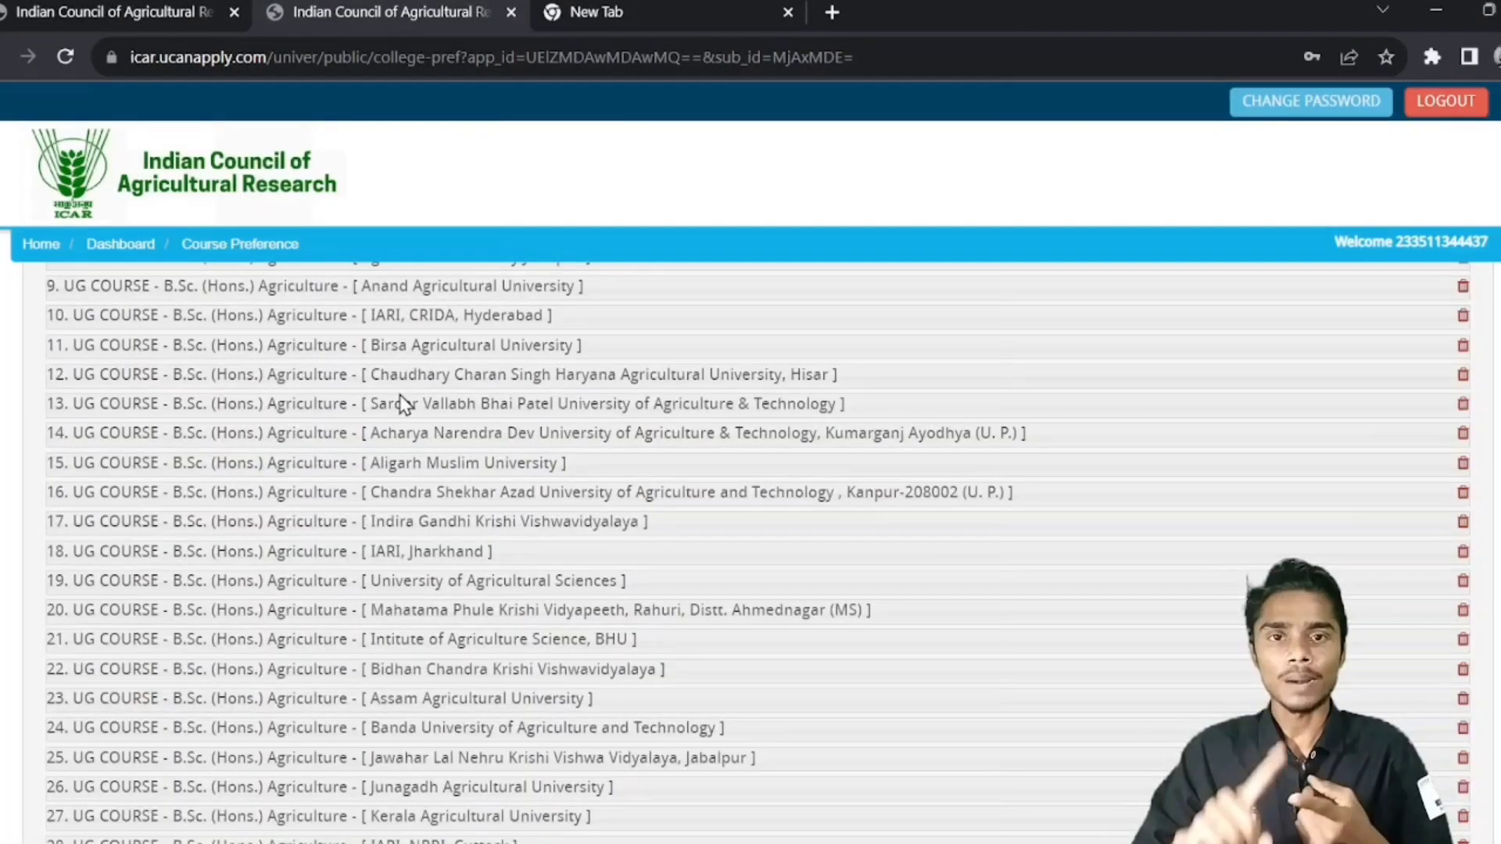